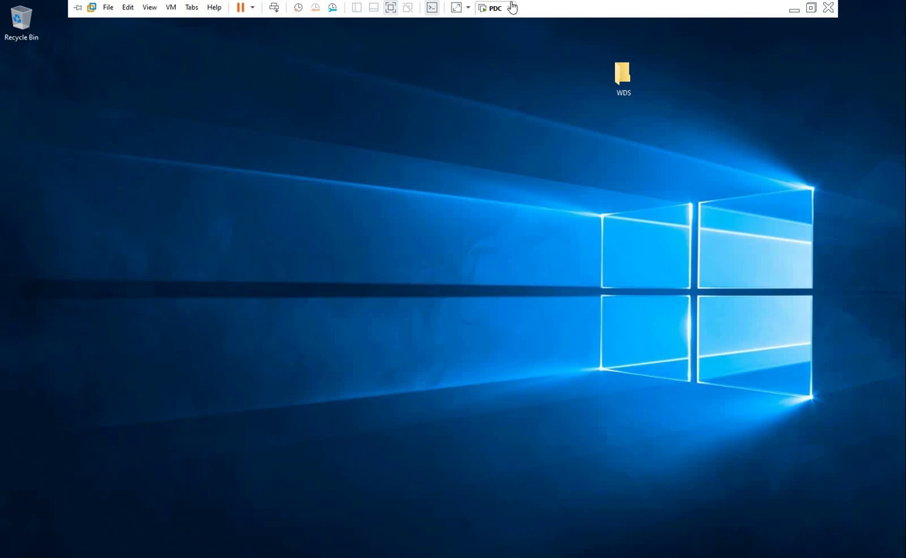
Open the WDS desktop folder maximized, widen the Name column, and select Add_features_and_updates_to_image_WDS
double_click(624, 72)
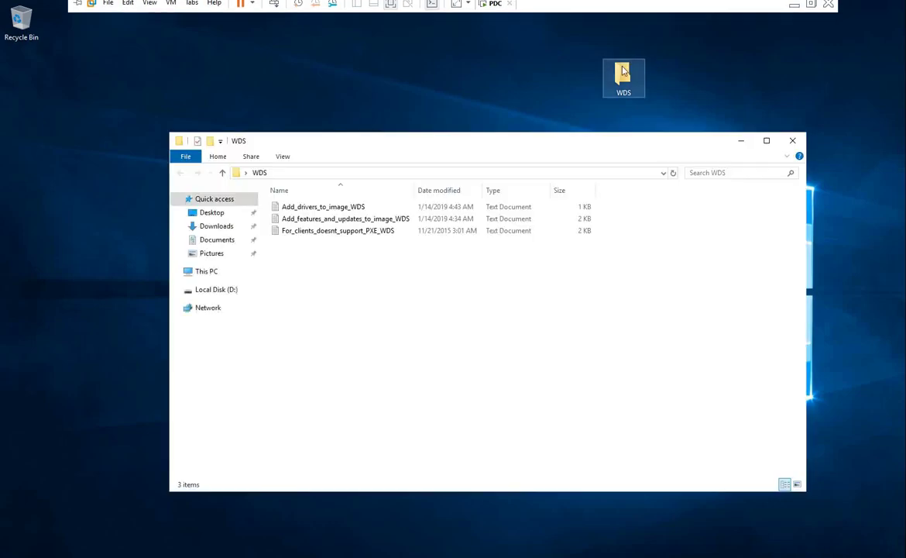
left_click(767, 141)
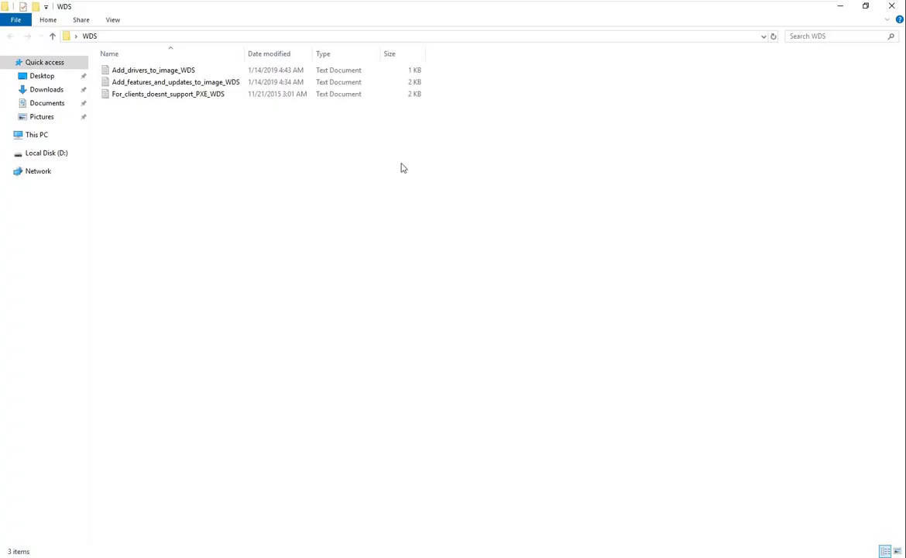
left_click_drag(245, 53, 301, 53)
left_click(130, 93)
left_click(137, 82)
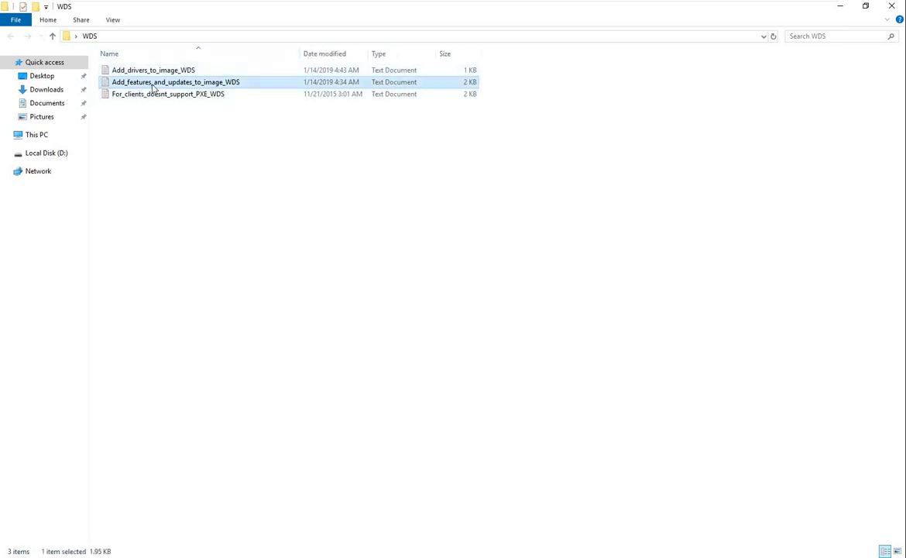
Open the Add_features_and_updates_to_image_WDS notes maximized in Notepad with font size 18
double_click(153, 85)
left_click(694, 67)
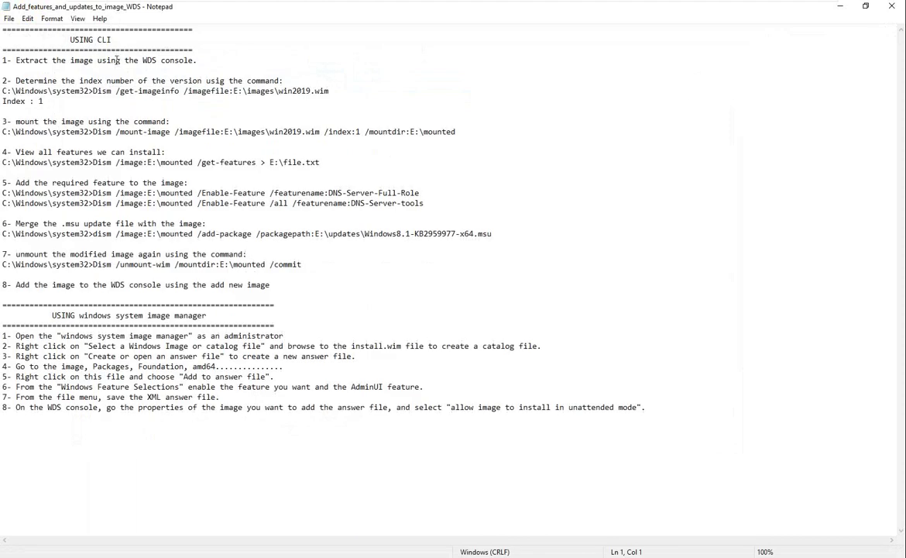
left_click(78, 19)
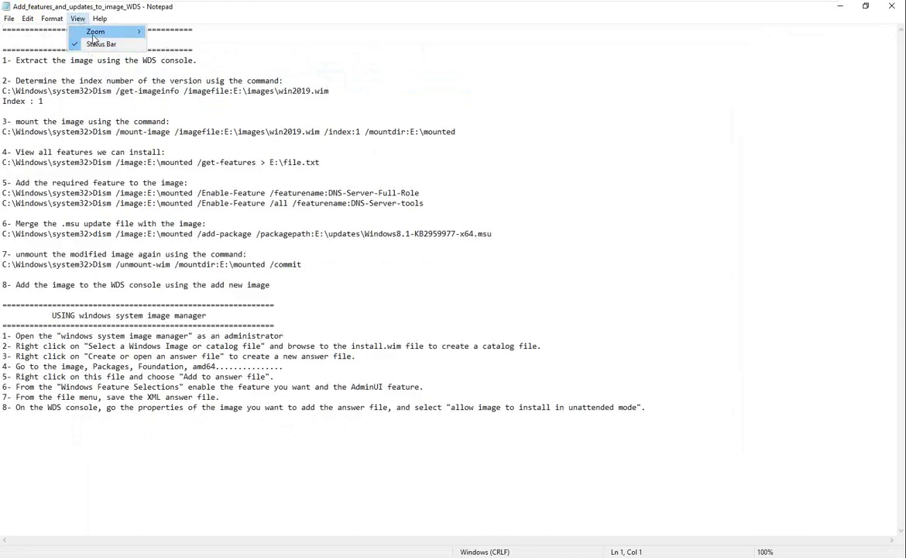
left_click(217, 131)
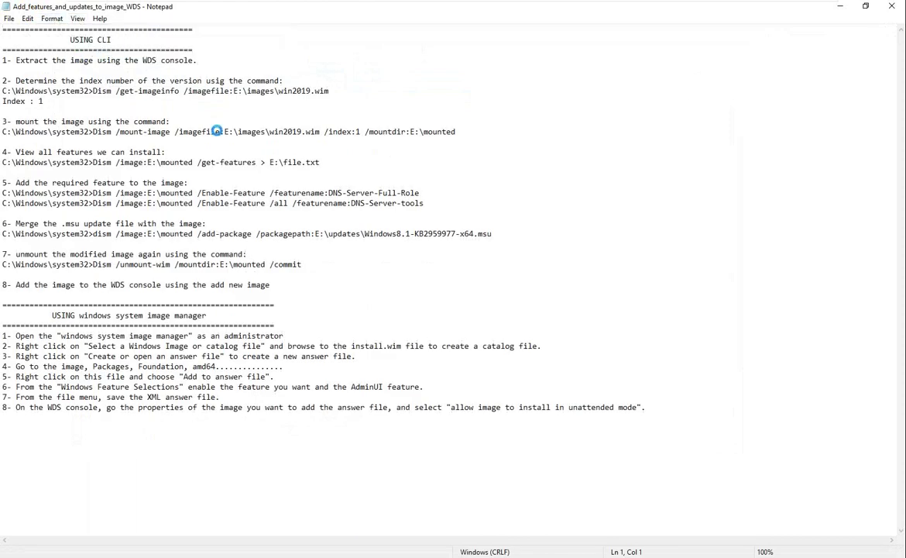
left_click(220, 167)
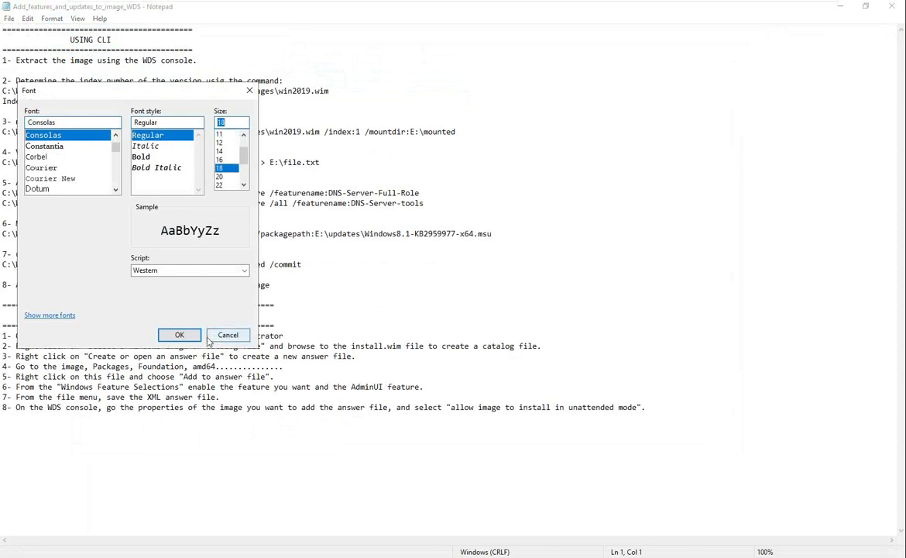
left_click(179, 334)
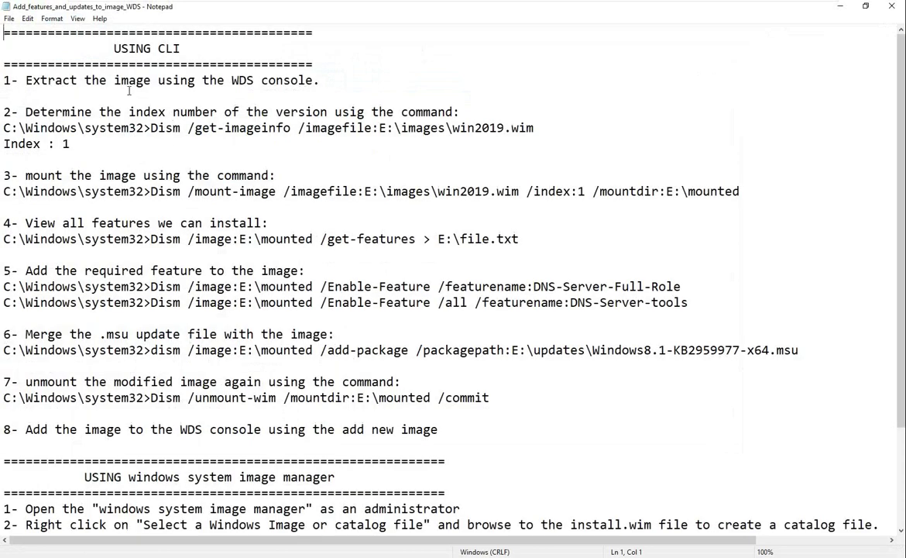
Highlight USING and CLI in the heading and the Dism command in the notes
double_click(130, 49)
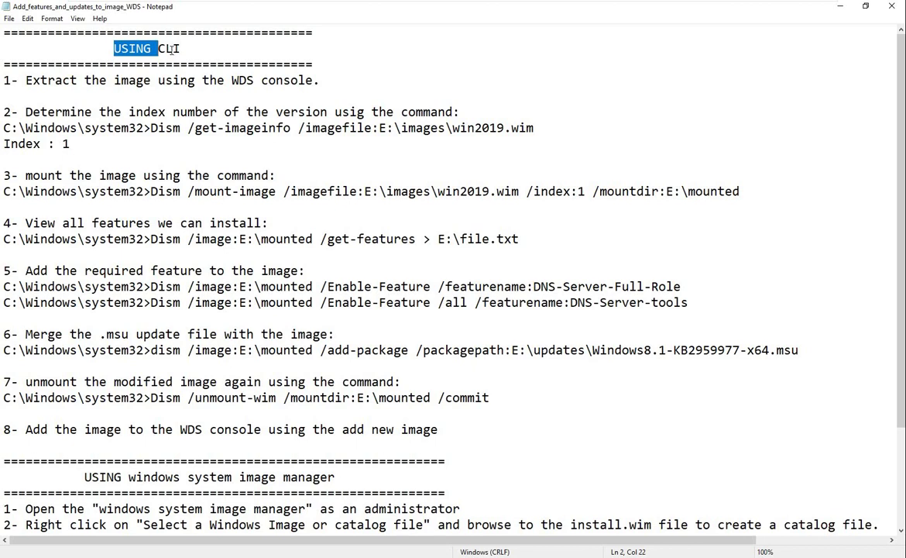
double_click(170, 49)
left_click_drag(144, 128, 181, 128)
double_click(170, 132)
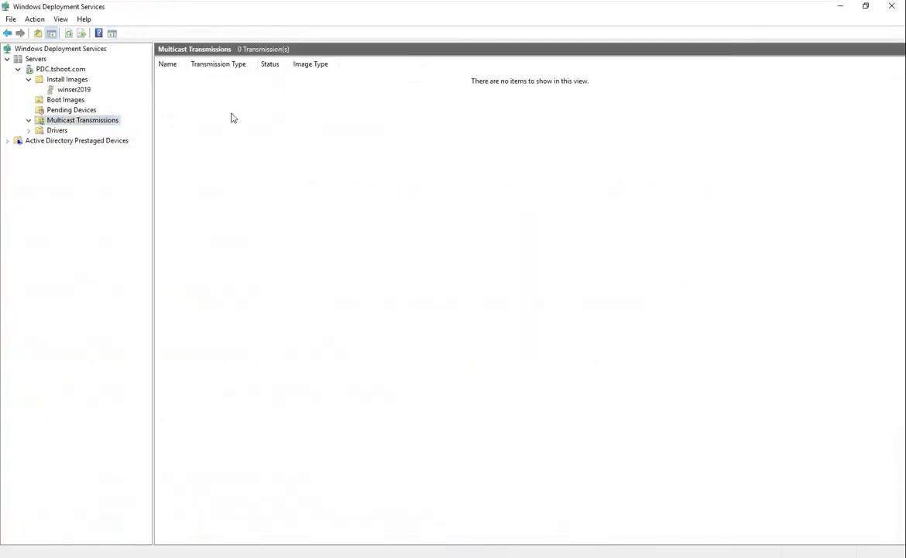
Export the WinServer2019 install image, browsing the Export As location to Local Disk (D:)
left_click(76, 89)
left_click(201, 81)
right_click(201, 81)
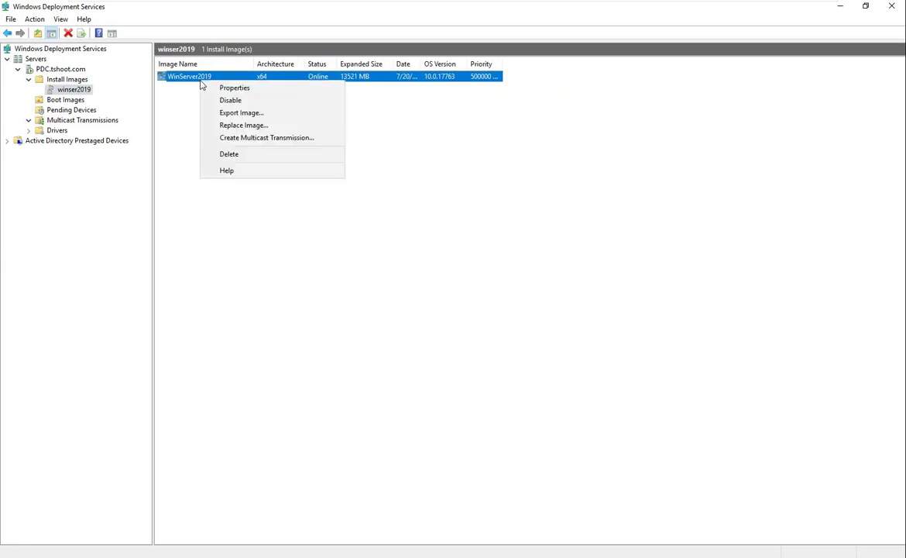
left_click(279, 117)
left_click(323, 248)
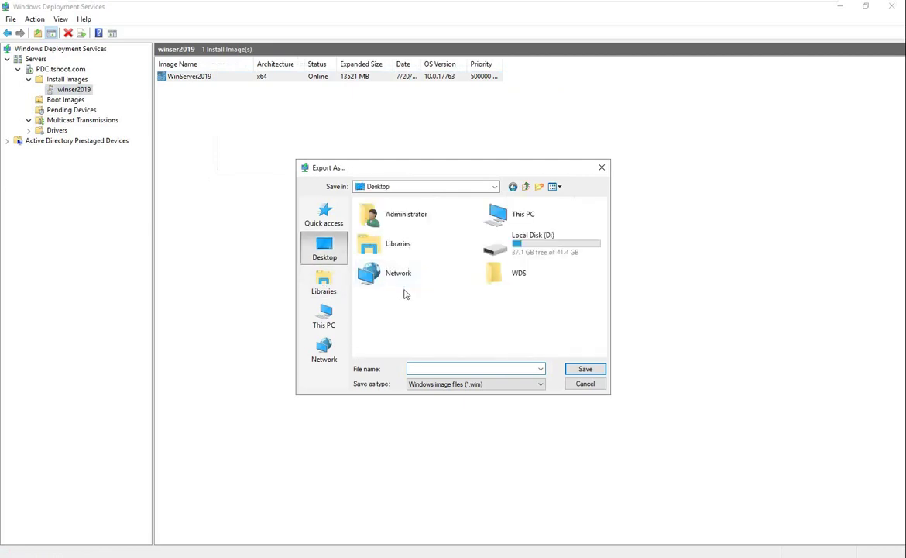
double_click(514, 250)
Highlight the images folder name in the notes and bring the WDS folder window forward
mouse_move(724, 5)
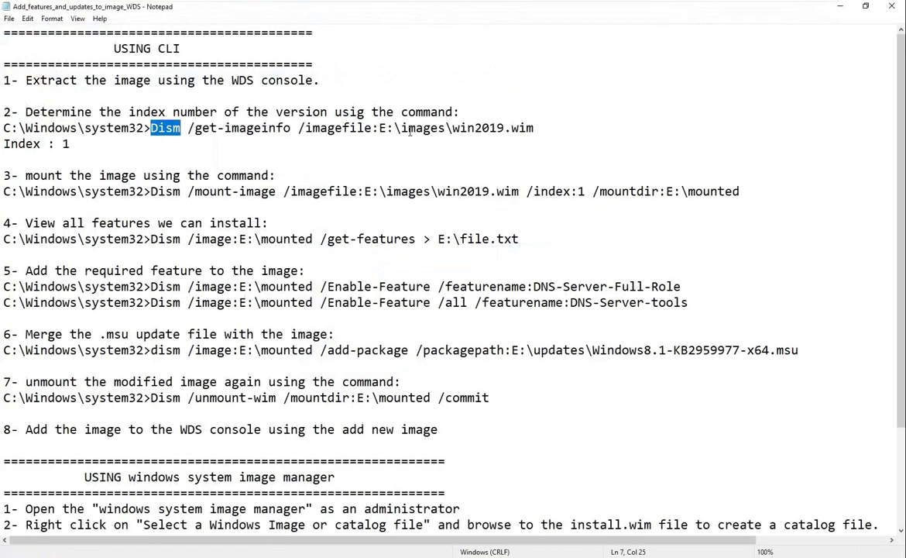
left_click_drag(401, 129, 448, 129)
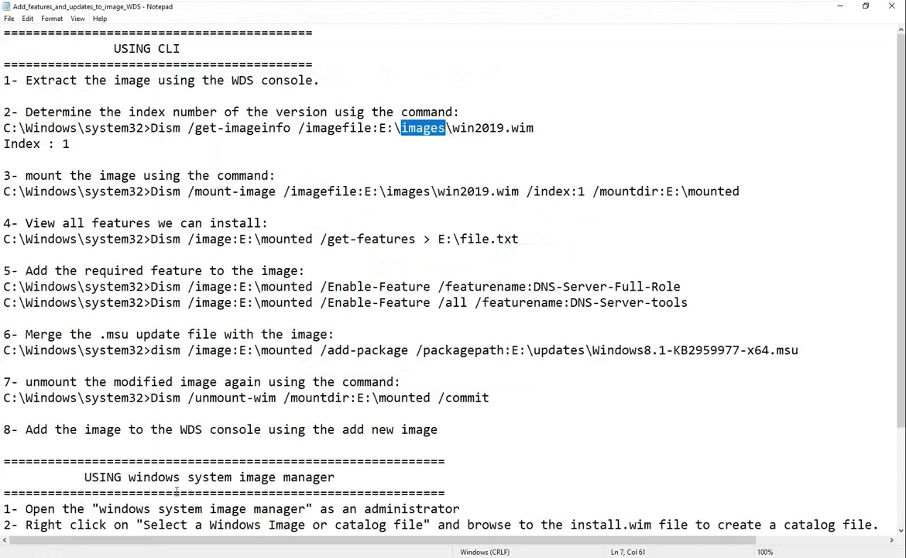
left_click(124, 557)
left_click(159, 471)
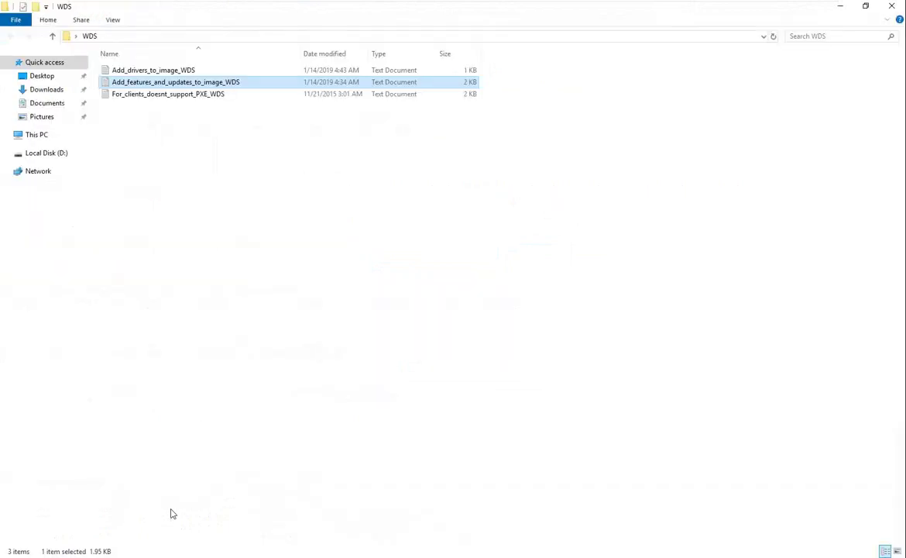
Create a folder named images on Local Disk (D:) and return to the export dialog
left_click(124, 557)
left_click(60, 482)
double_click(324, 149)
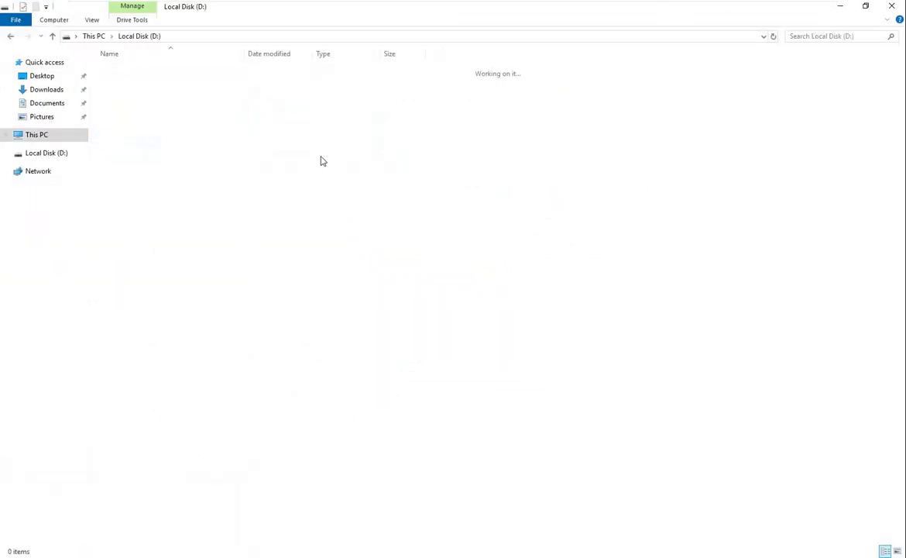
right_click(177, 169)
mouse_move(264, 306)
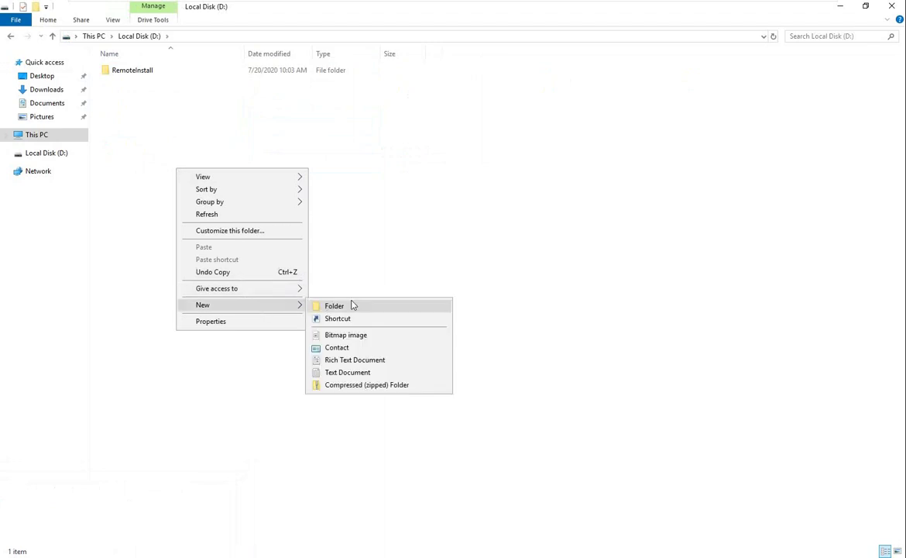
left_click(352, 305)
type("images")
key("Return")
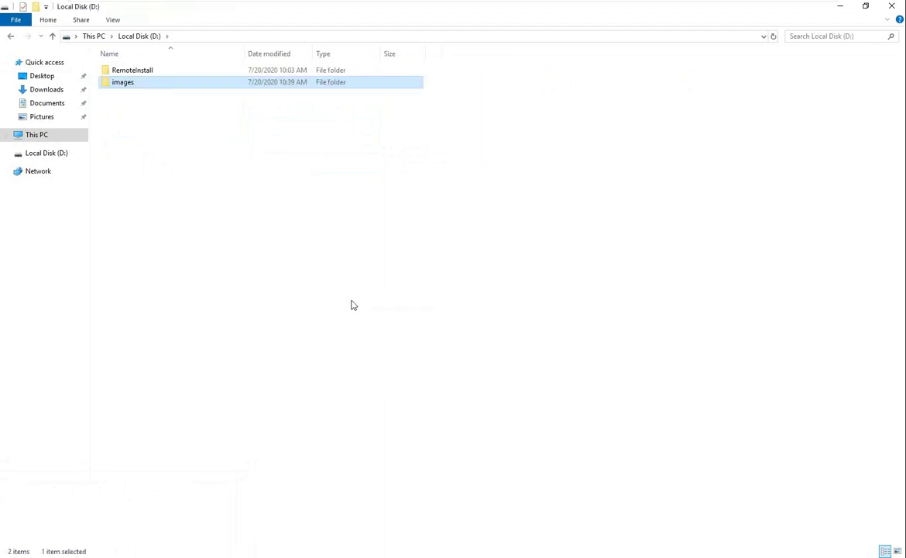
left_click(839, 9)
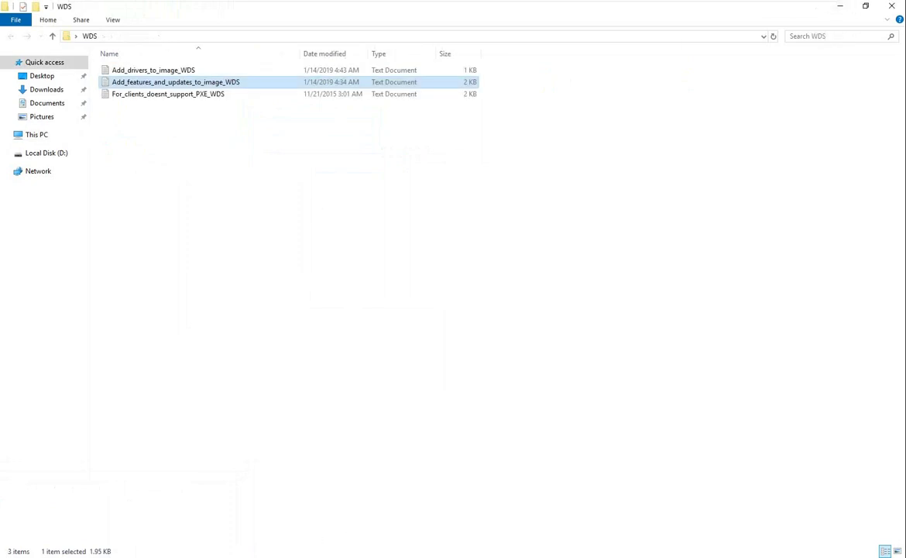
left_click(213, 541)
Save the WinServer2019 export as win2019.wim in D:\images, using the name copied from the notes
double_click(377, 227)
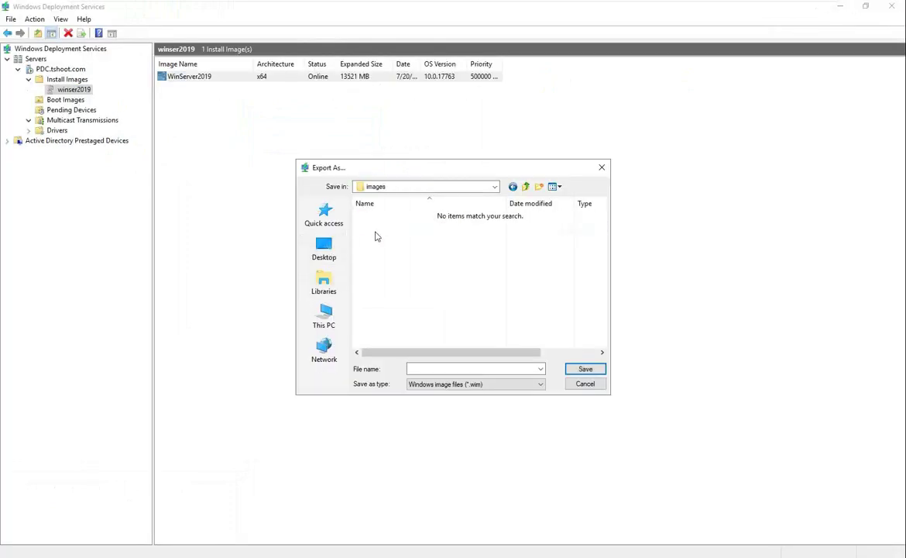
left_click(497, 369)
key("alt+Tab")
left_click_drag(452, 128, 539, 129)
key("ctrl+c")
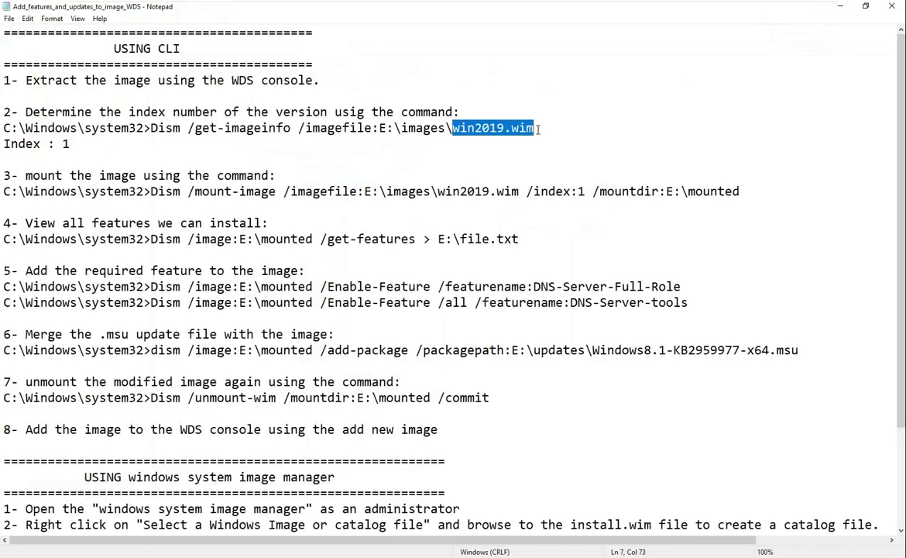
key("alt+Tab")
key("ctrl+v")
left_click(583, 369)
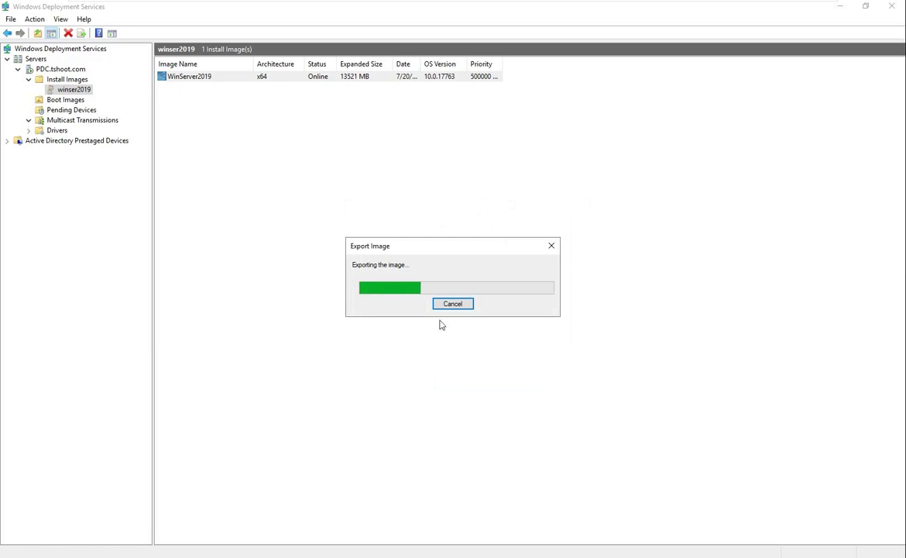
key("alt+Tab")
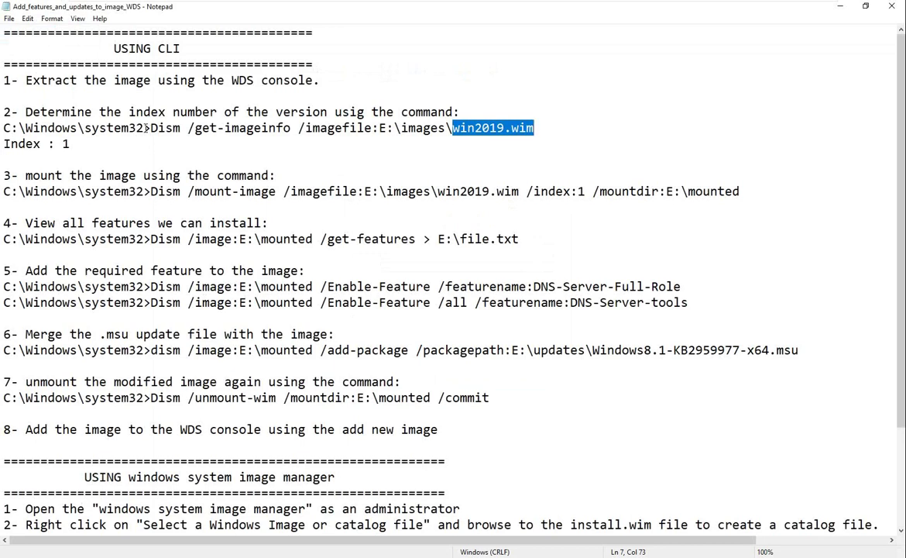
Select the full Dism /get-imageinfo /imagefile:E:\images\win2019.wim command, noting Index 1
left_click_drag(151, 128, 172, 131)
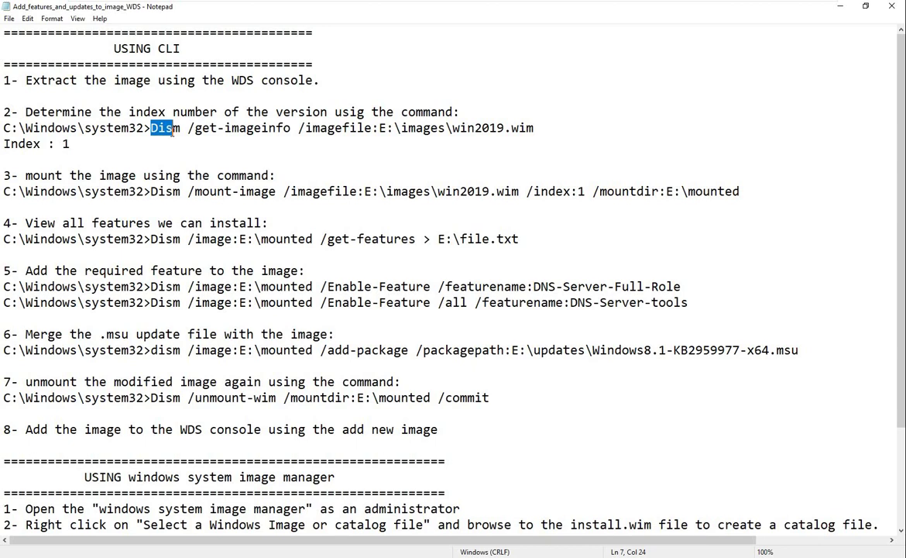
left_click(172, 131)
left_click_drag(76, 128, 538, 133)
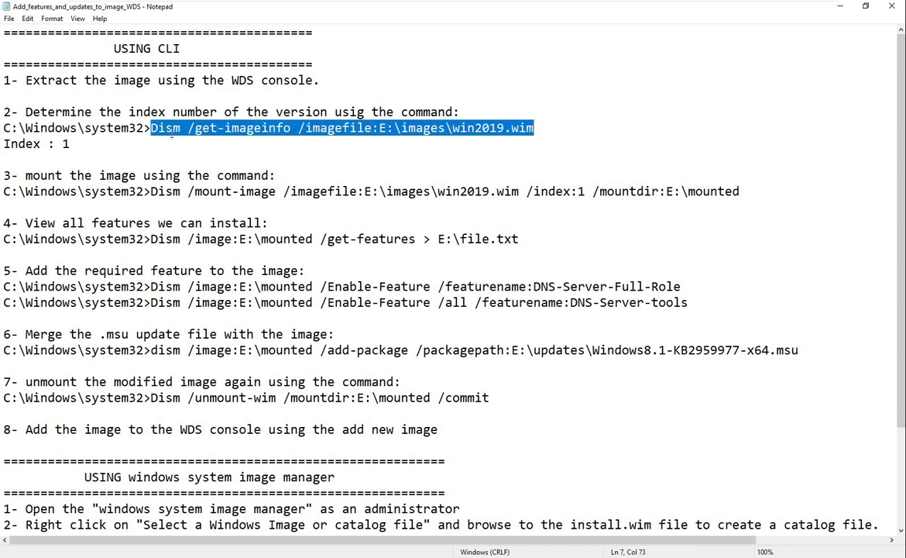
left_click_drag(61, 144, 76, 145)
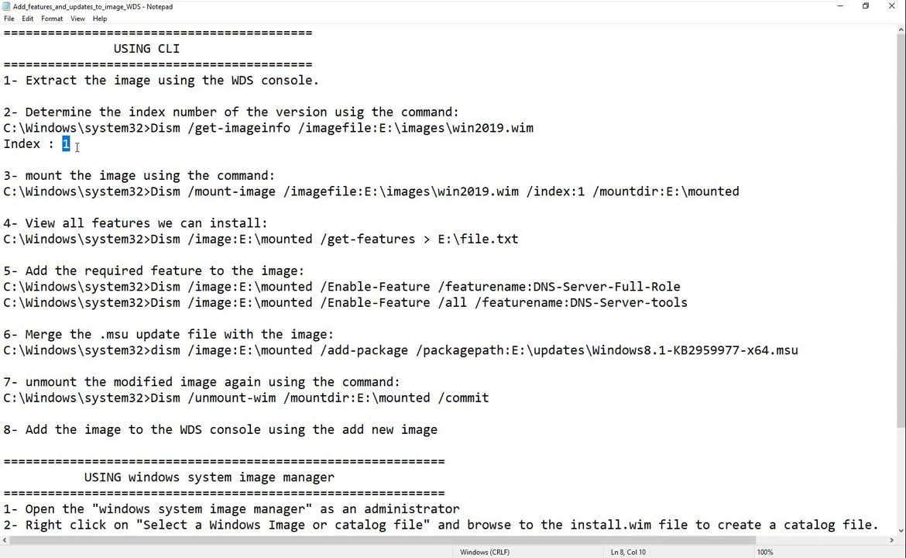
left_click_drag(150, 128, 551, 126)
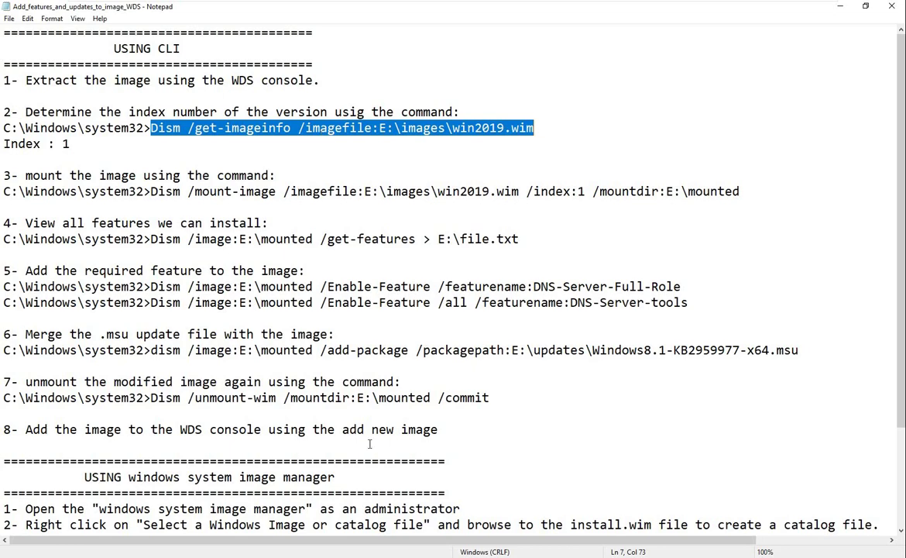
key("super")
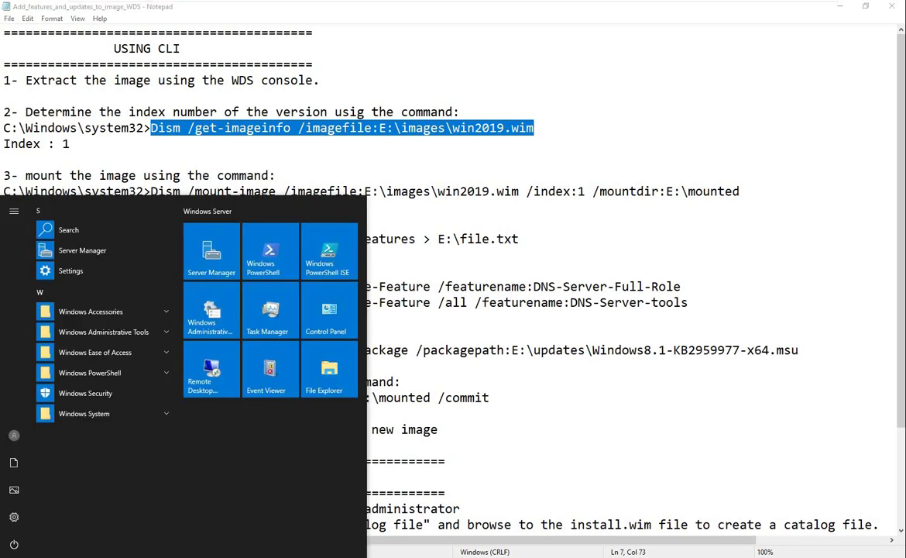
Launch an administrator Windows PowerShell console and enlarge its font to size 20
left_click(225, 236)
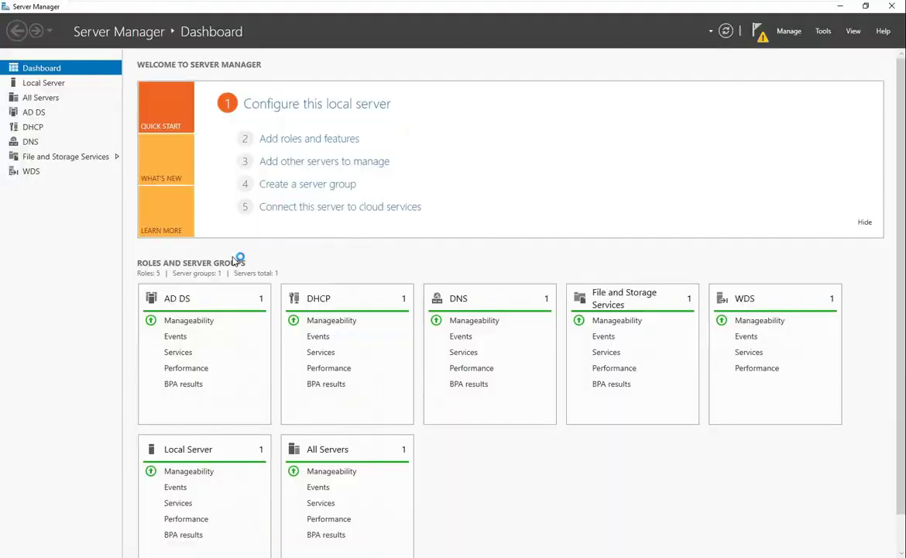
key("super")
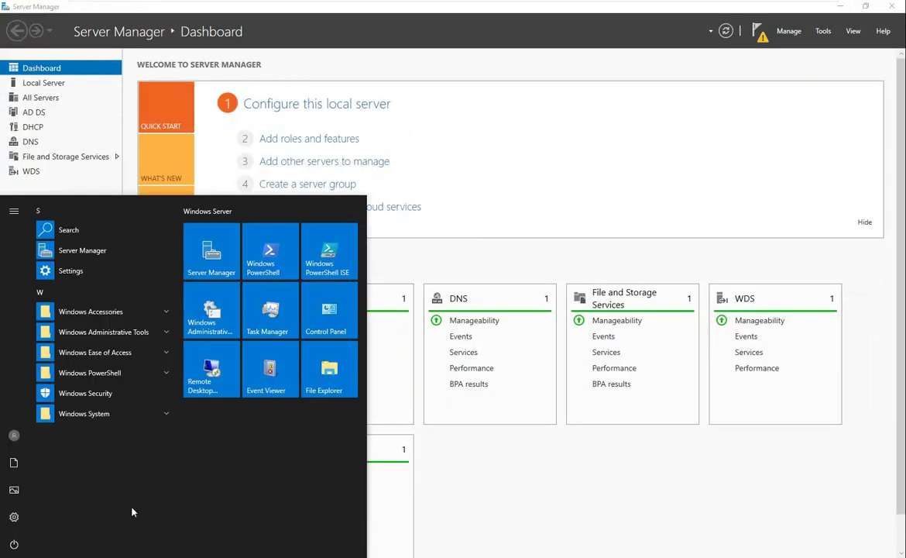
left_click(284, 263)
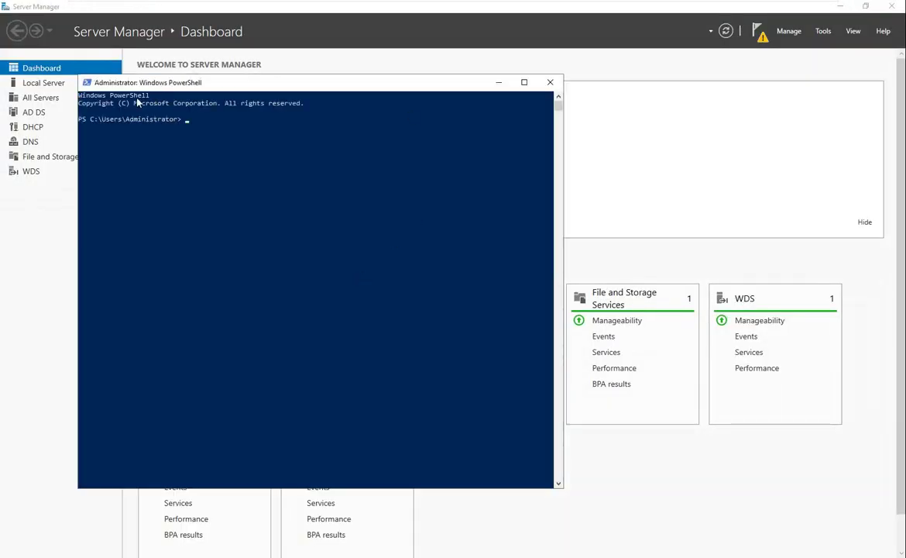
left_click(88, 84)
left_click(115, 192)
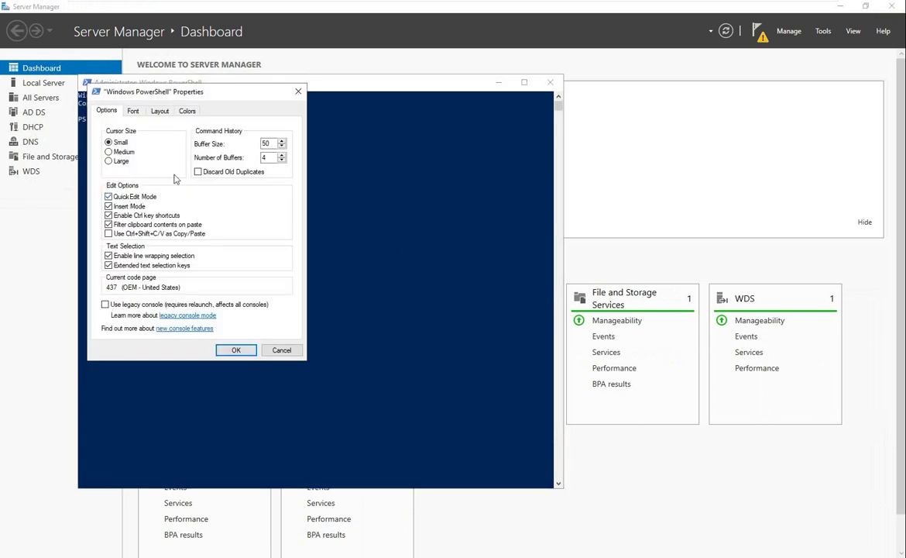
left_click(133, 110)
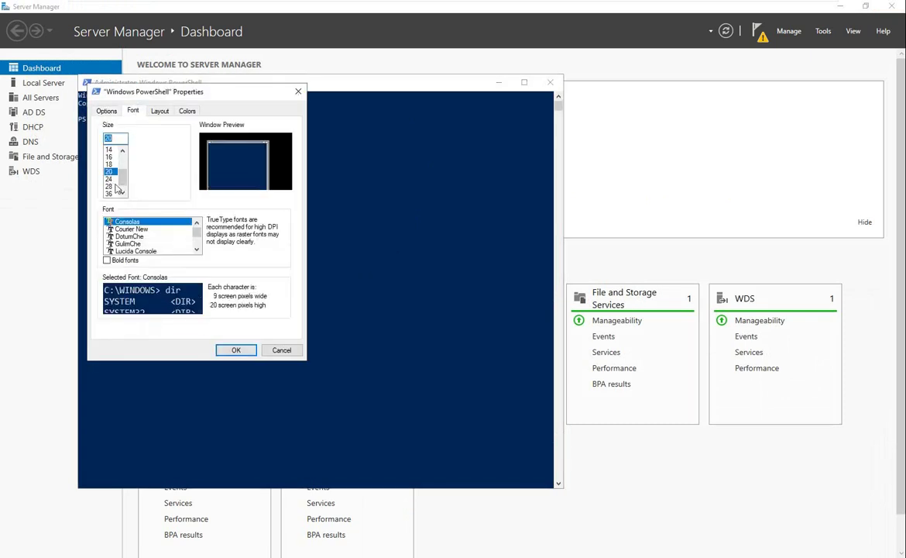
left_click(109, 171)
left_click(236, 350)
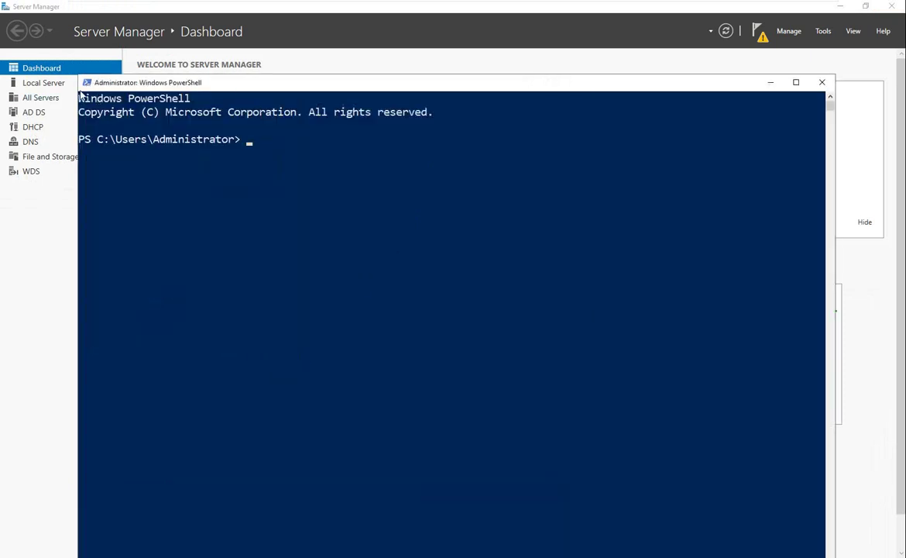
Shrink the console, move it higher up, and minimize it
left_click_drag(78, 75, 211, 142)
left_click_drag(460, 148, 311, 55)
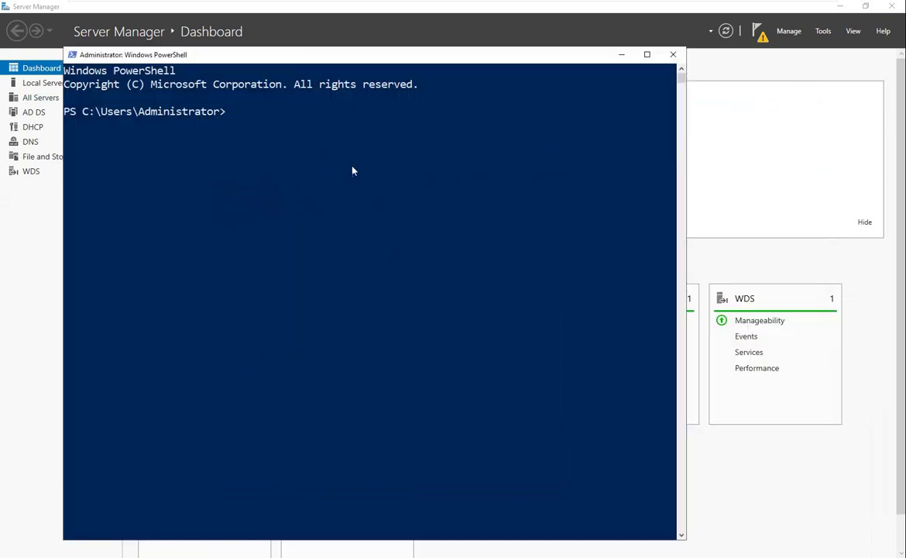
left_click(673, 54)
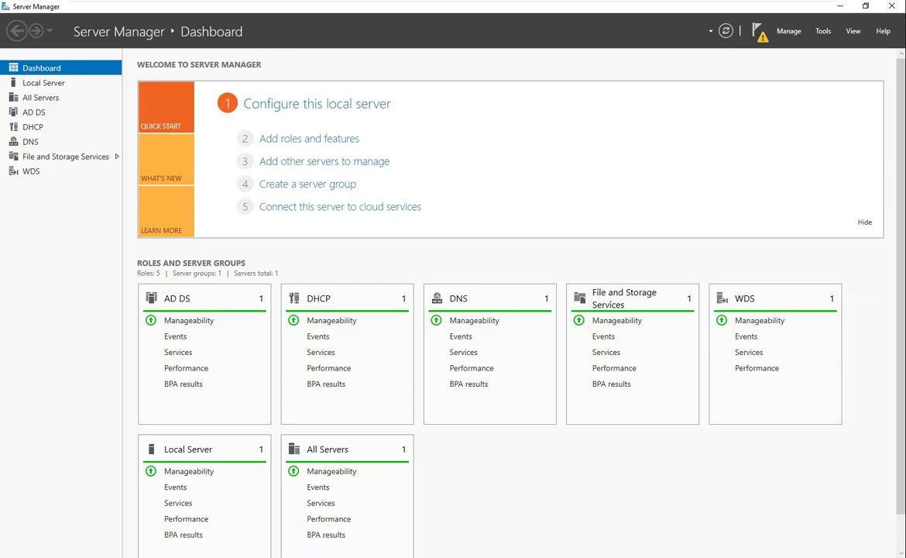
Run the Dism /get-imageinfo command from the notes on d:\images\win2019.wim, replacing E: with d:
key("alt+Tab")
right_click(240, 135)
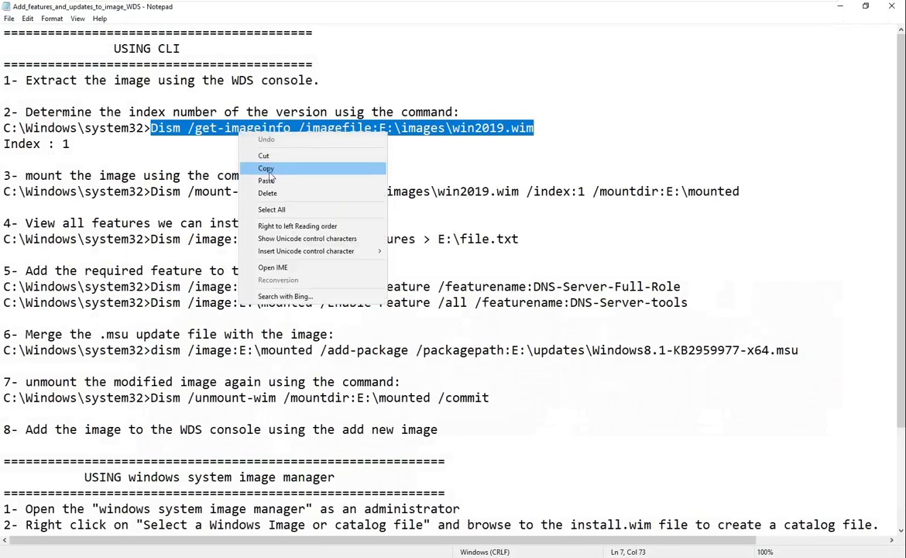
left_click(259, 166)
left_click(838, 12)
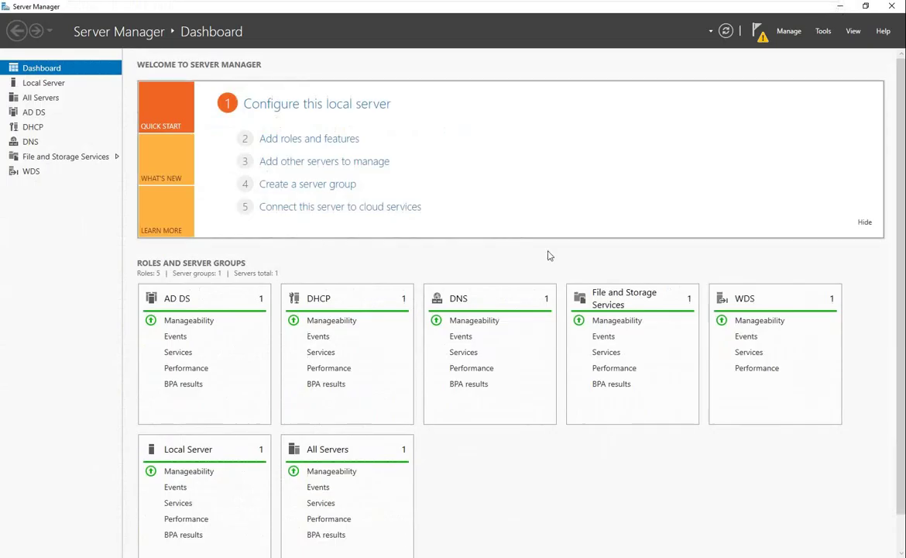
key("alt+Tab")
key("ctrl+v")
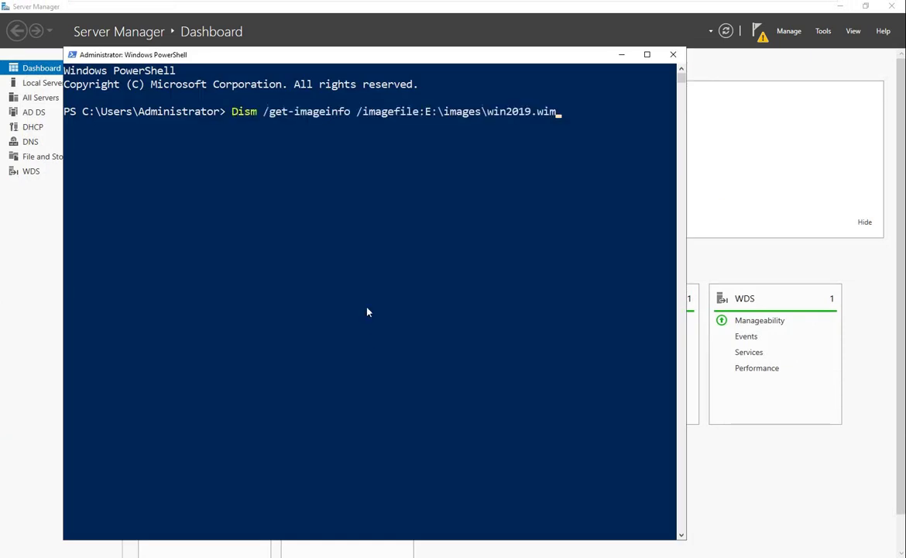
key("Left")
key("Left")
key("Left")
key("Left")
key("Left")
key("Left")
key("Left")
key("Left")
key("Left")
key("Left")
key("Left")
key("Left")
key("Left")
key("Left")
key("Left")
key("BackSpace")
type("d")
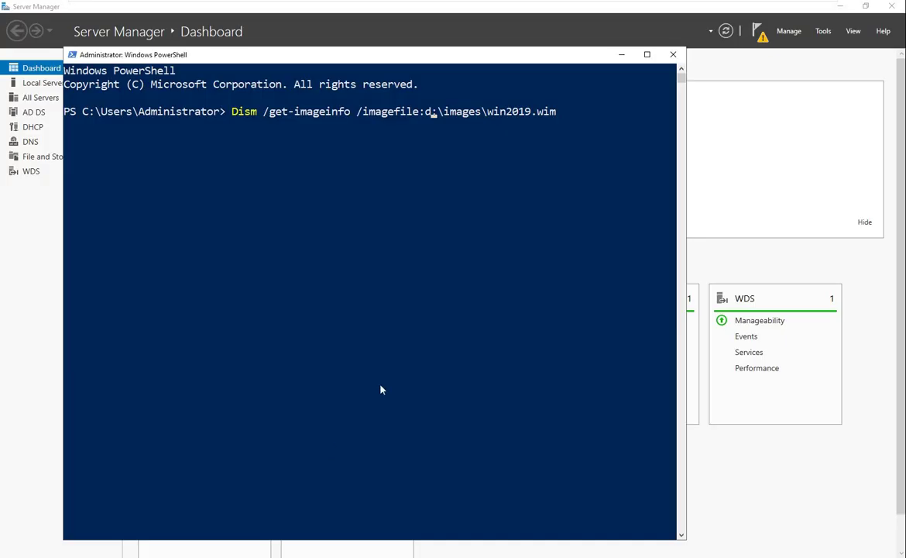
key("Return")
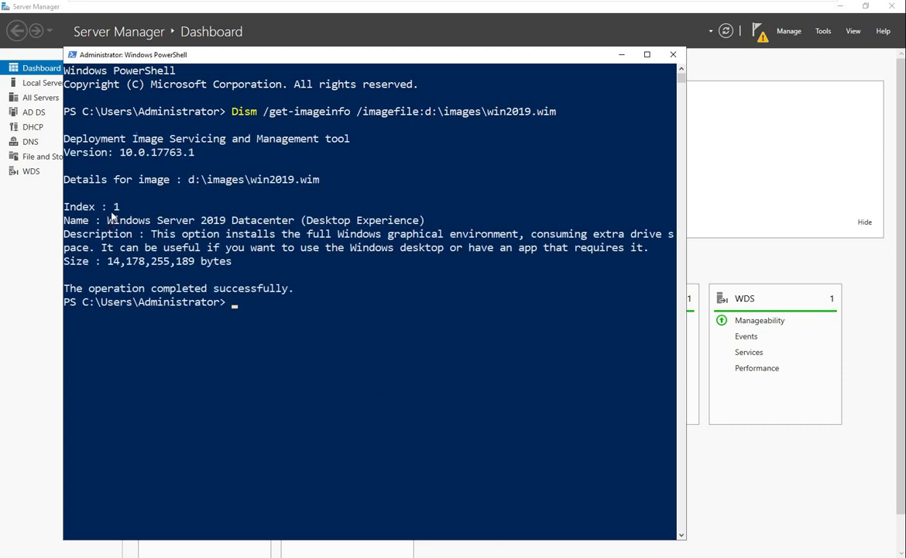
Clear the console with cls and start selecting the mount-image command in the notes
type("cls")
key("Return")
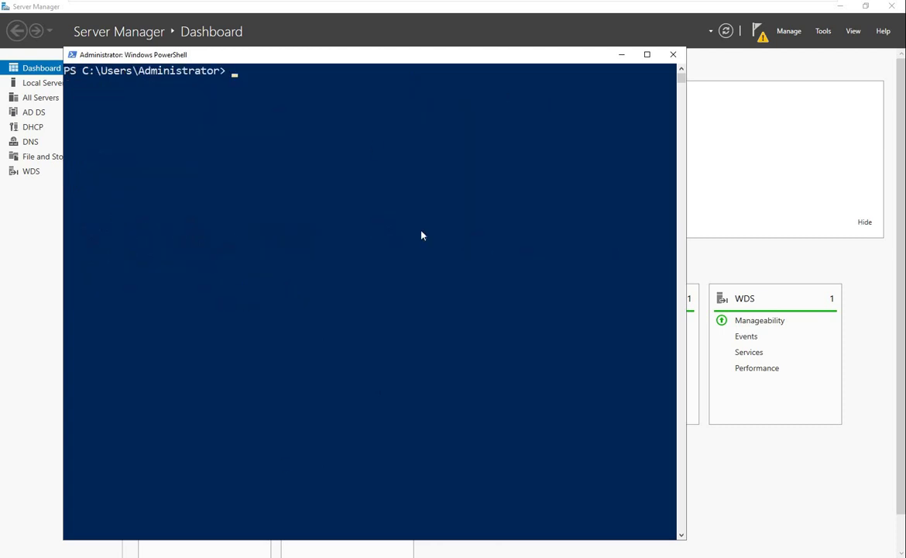
key("alt+Tab")
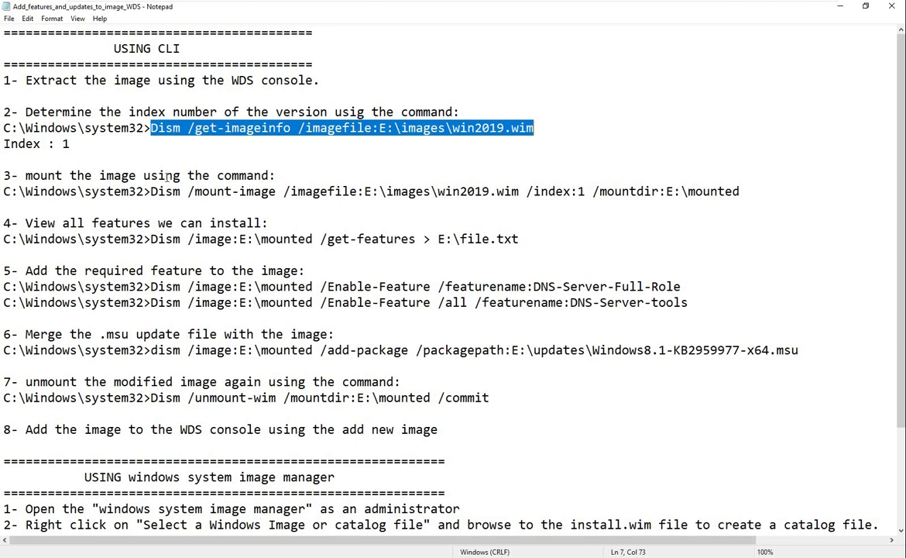
left_click_drag(151, 192, 195, 191)
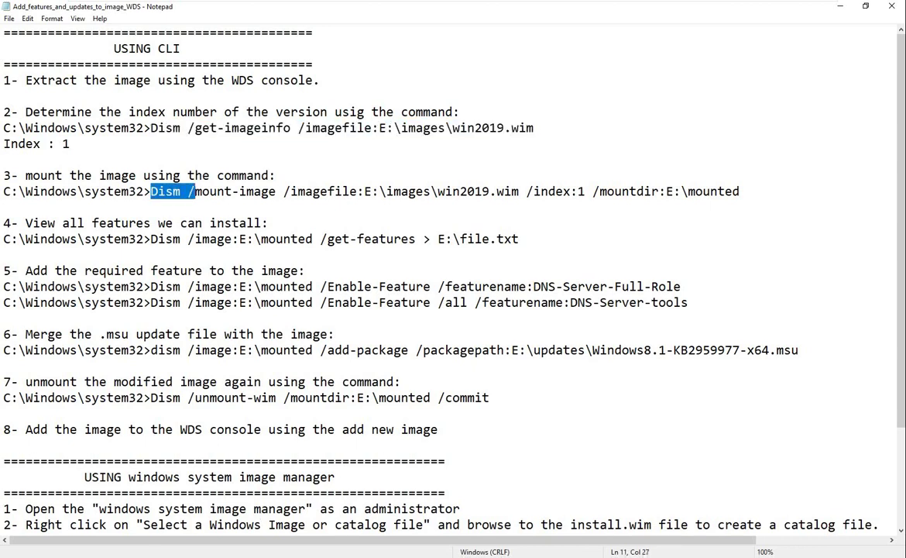
Check win2019.wim and its size in D:\images, then go back up to Local Disk (D:)
left_click(124, 556)
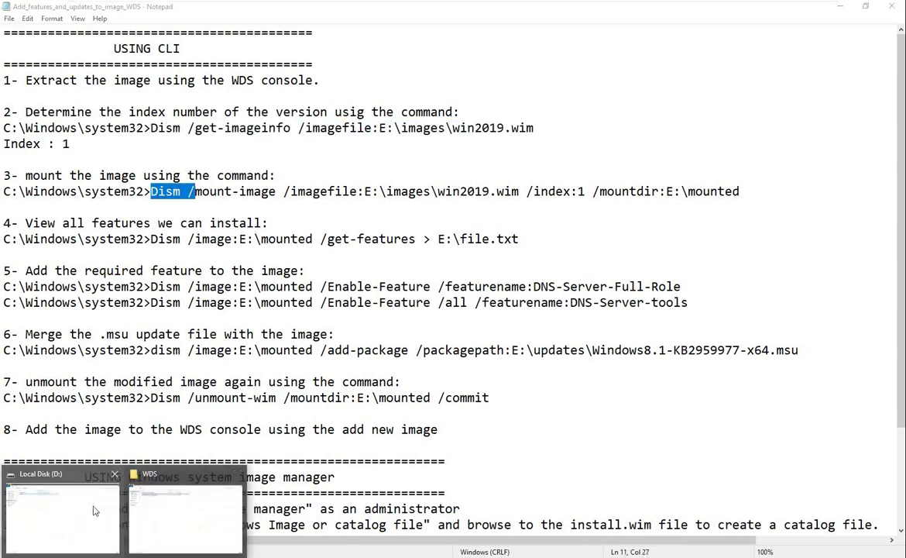
left_click(94, 511)
double_click(128, 83)
left_click(140, 74)
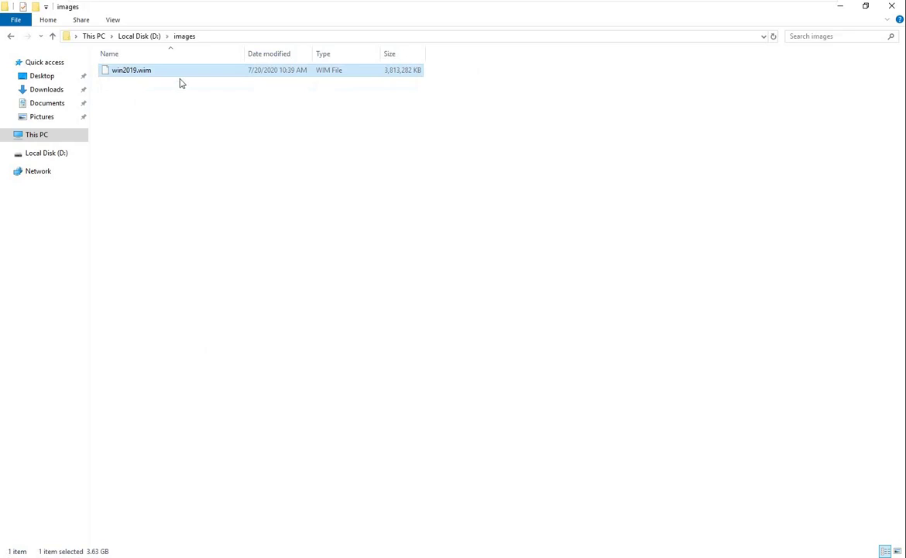
left_click(141, 38)
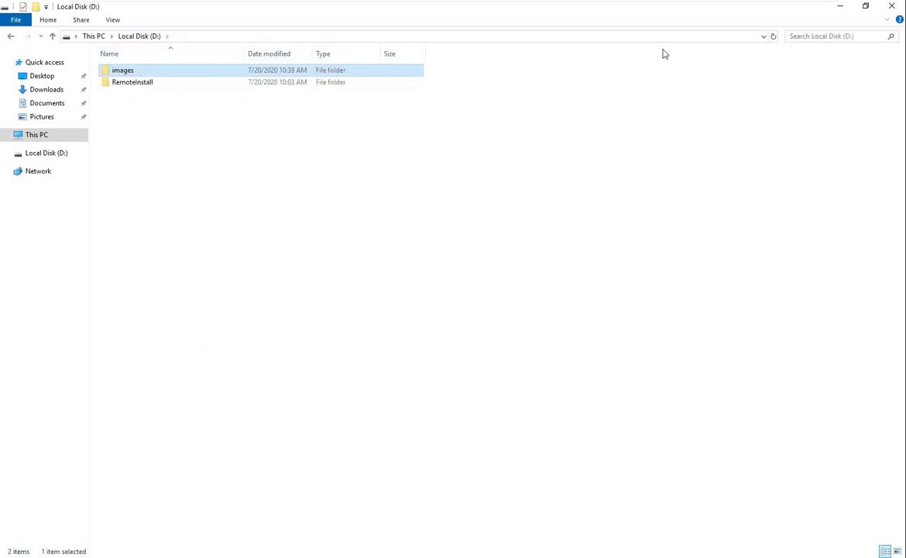
left_click(840, 6)
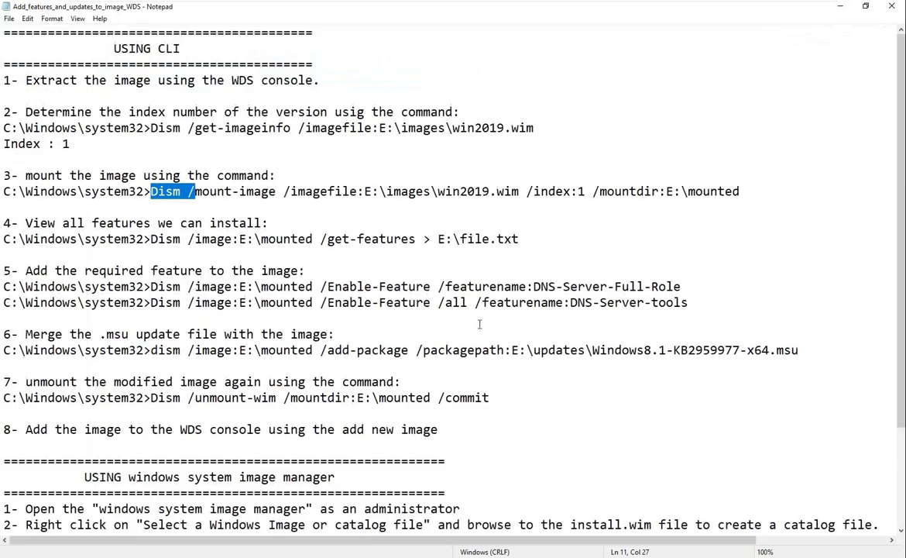
Select the full mount-image command and its mounted folder name, then switch to Local Disk (D:)
key("Right")
left_click_drag(151, 192, 587, 192)
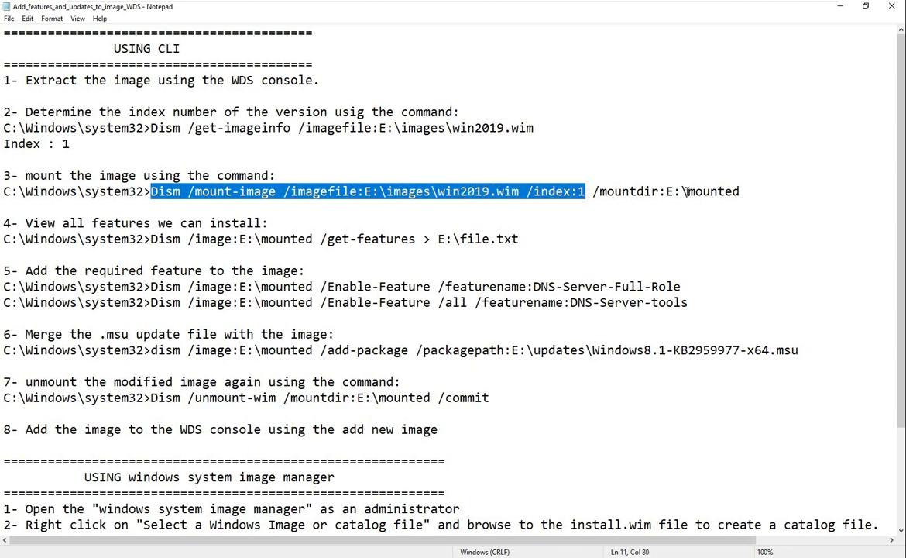
left_click_drag(688, 191, 740, 192)
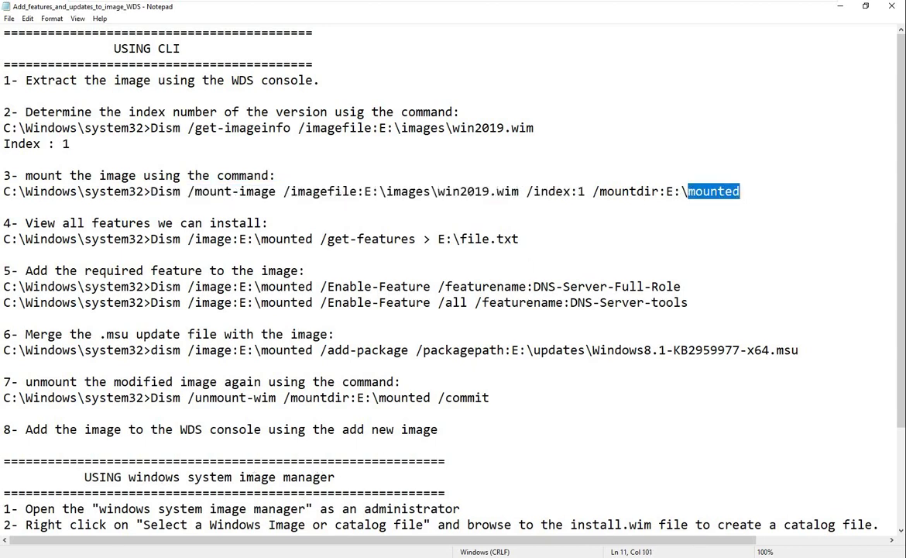
left_click(103, 496)
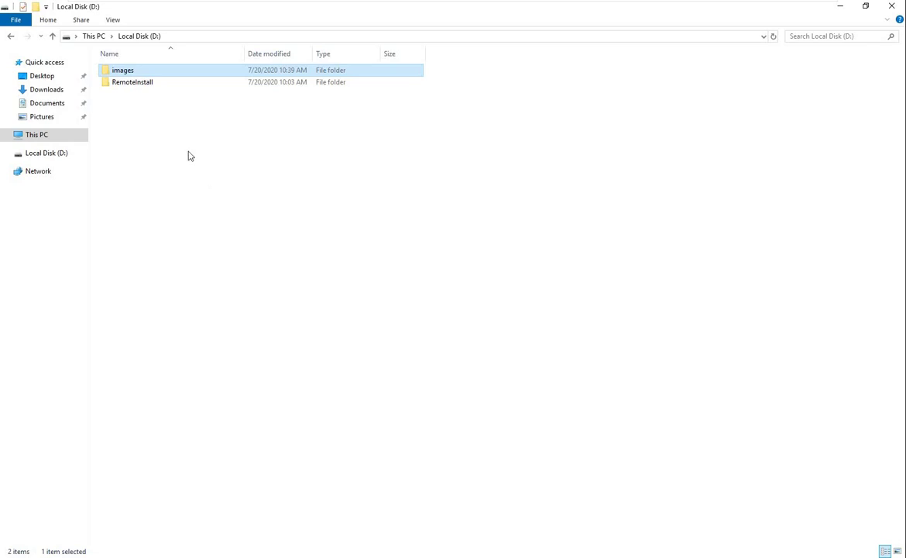
Create a new folder named mounted on D:
right_click(188, 155)
mouse_move(299, 289)
left_click(360, 291)
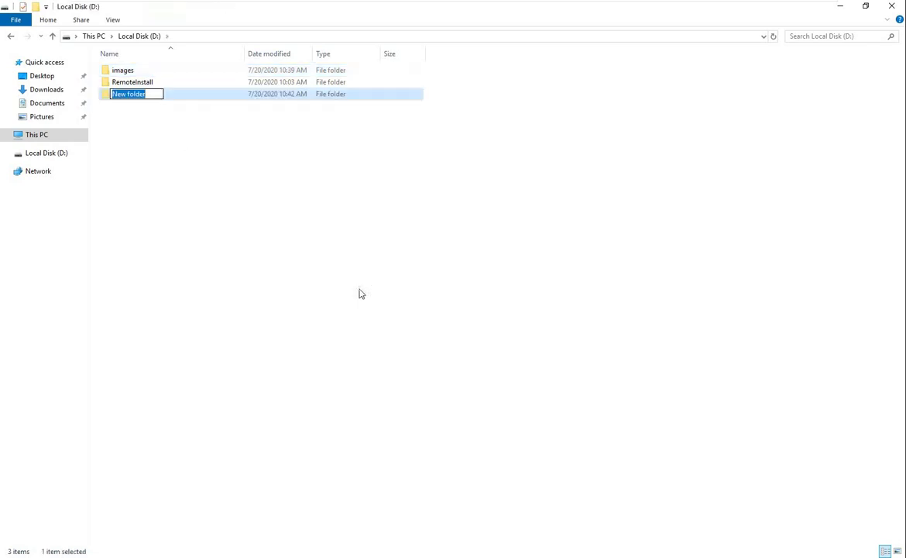
type("mounted")
key("Return")
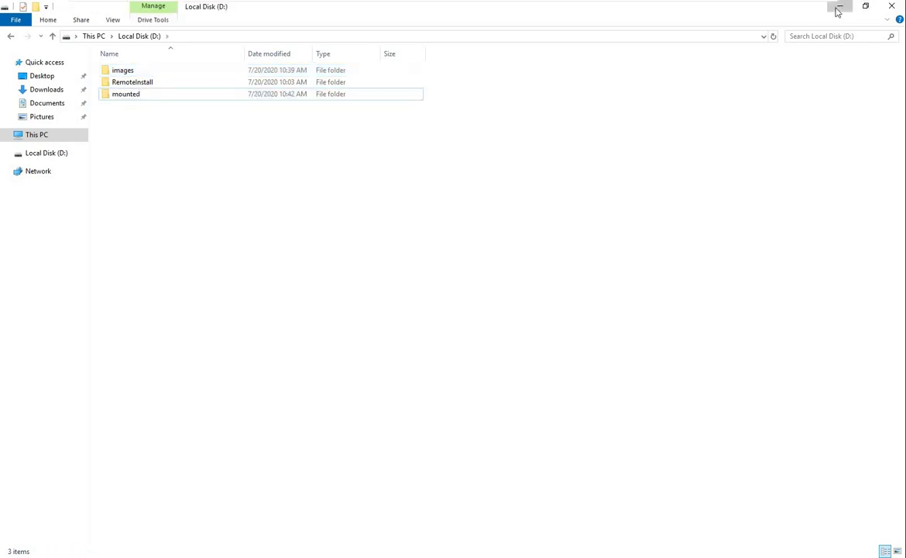
left_click(839, 6)
Run Dism /mount-image for d:\images\win2019.wim index 1 into d:\mounted, changing both E: to d:
left_click_drag(150, 191, 741, 193)
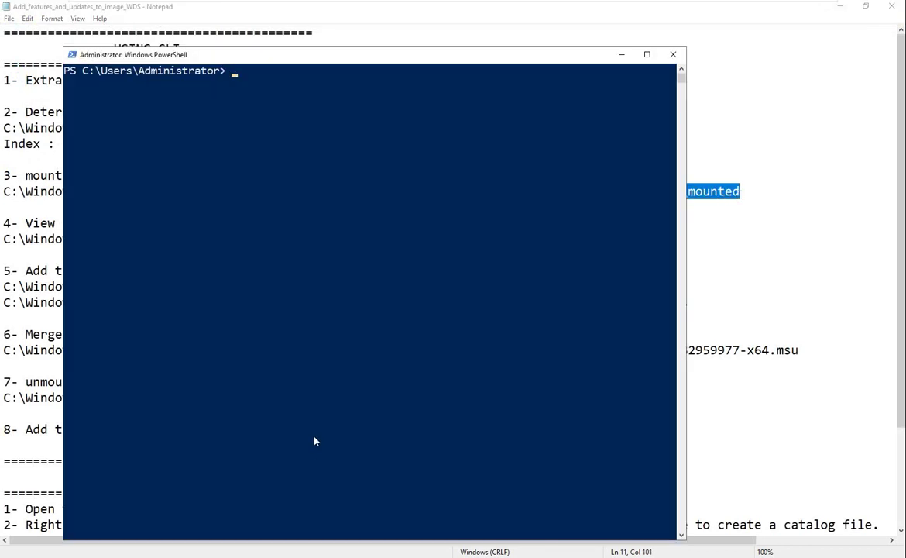
right_click(314, 441)
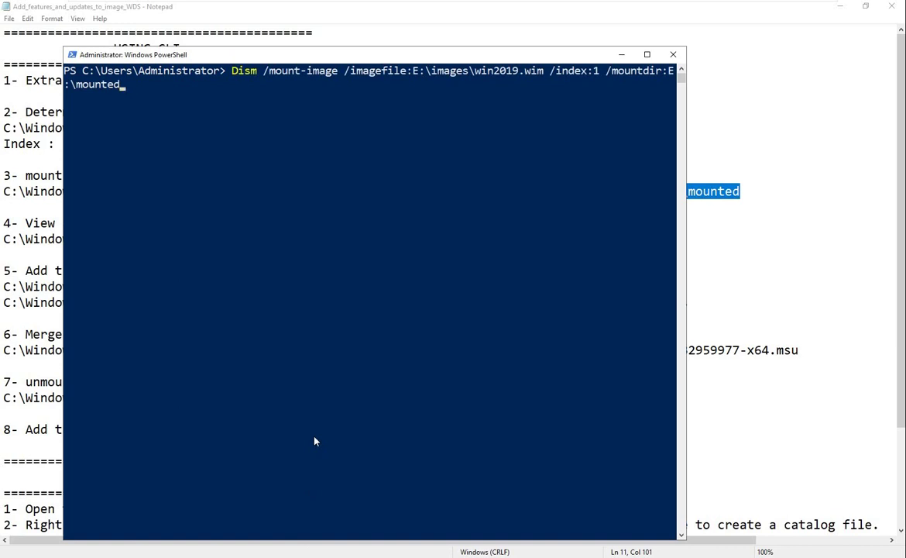
key("Left")
key("Left")
key("Left")
key("Left")
key("Left")
key("Left")
key("Left")
key("Left")
key("Left")
key("Left")
key("Left")
key("Left")
key("Left")
key("Left")
key("Left")
key("Left")
key("Left")
key("Left")
key("Left")
key("Left")
key("Left")
key("Left")
key("BackSpace")
type("d")
key("Right")
key("Right")
key("Right")
key("Right")
key("Right")
key("Right")
key("Right")
key("Right")
key("Right")
key("Right")
key("Right")
key("Right")
key("Right")
key("Right")
key("Right")
key("Right")
key("Right")
key("Right")
key("Right")
key("Right")
key("Right")
key("Right")
key("Right")
key("Right")
key("Right")
key("Right")
key("Right")
key("Right")
key("Right")
key("Right")
key("Right")
key("Right")
key("Right")
key("BackSpace")
type("d")
key("Return")
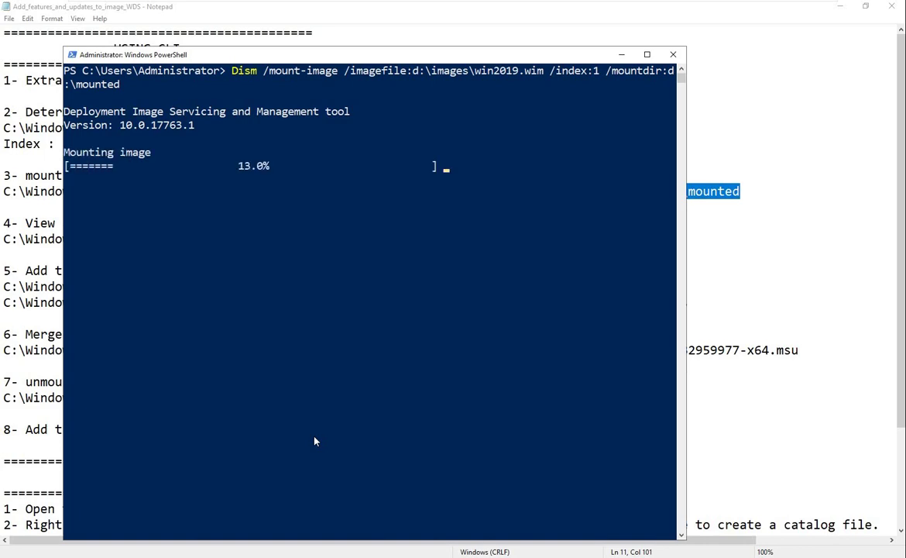
left_click(31, 254)
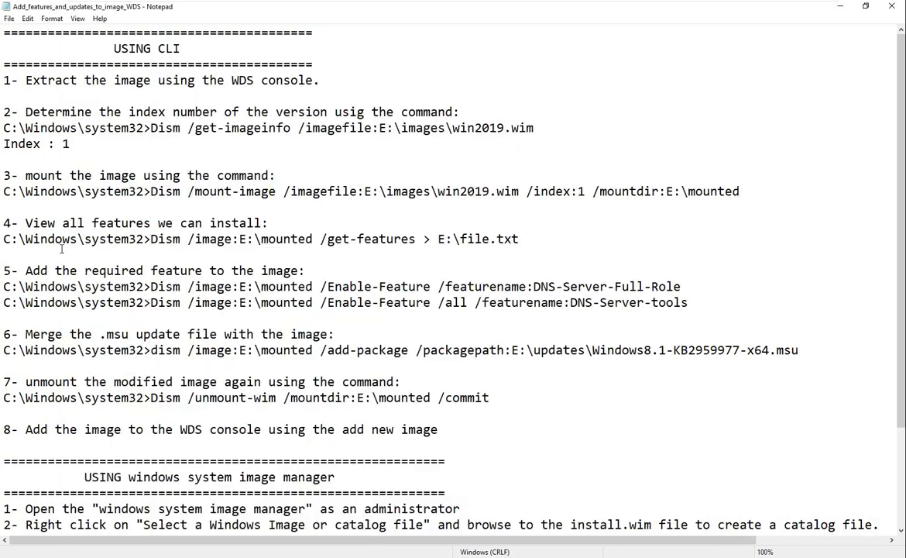
Copy the Dism /get-features command from step 4 of the notes for use in PowerShell
left_click_drag(143, 175, 210, 175)
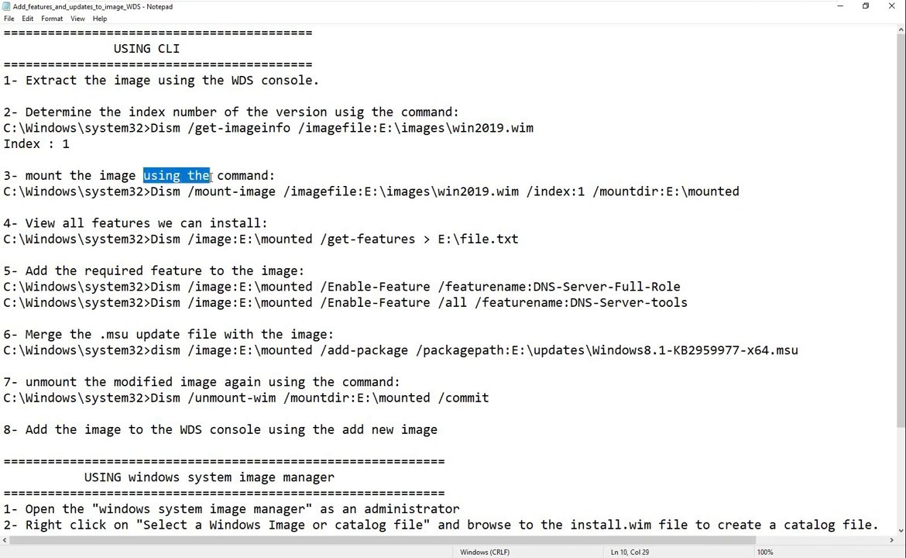
double_click(108, 224)
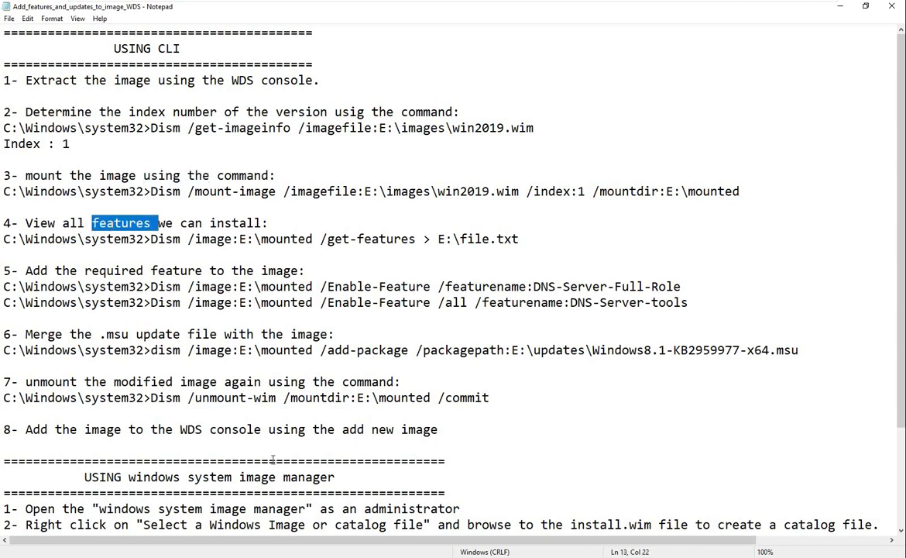
key("alt+Tab")
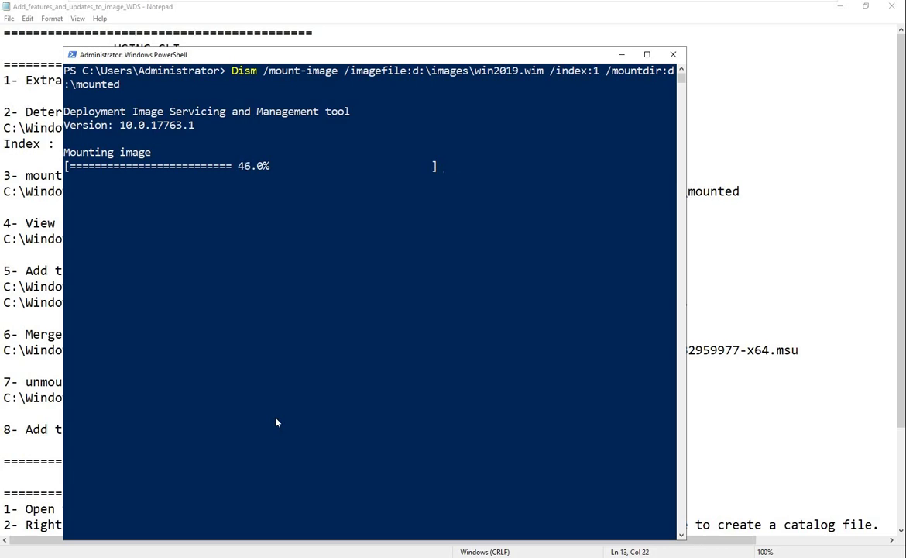
left_click(4, 270)
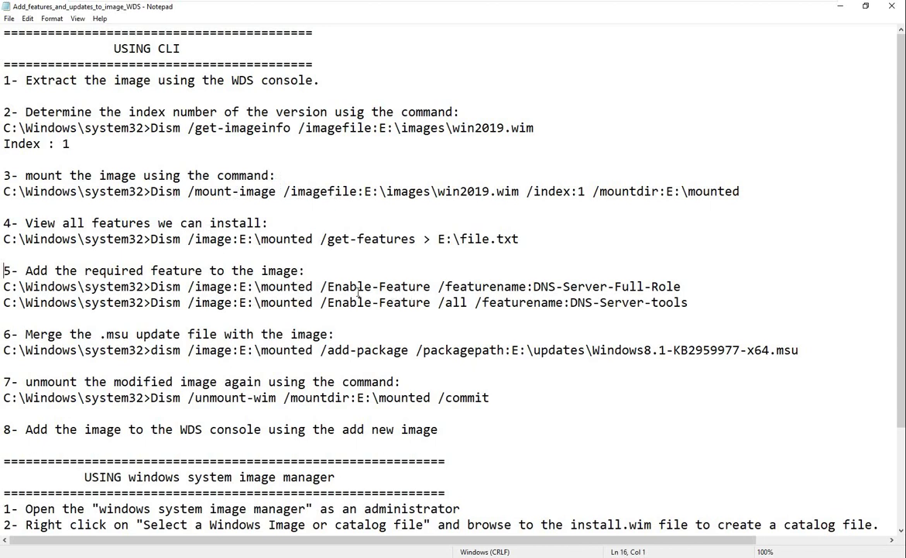
left_click_drag(334, 287, 402, 287)
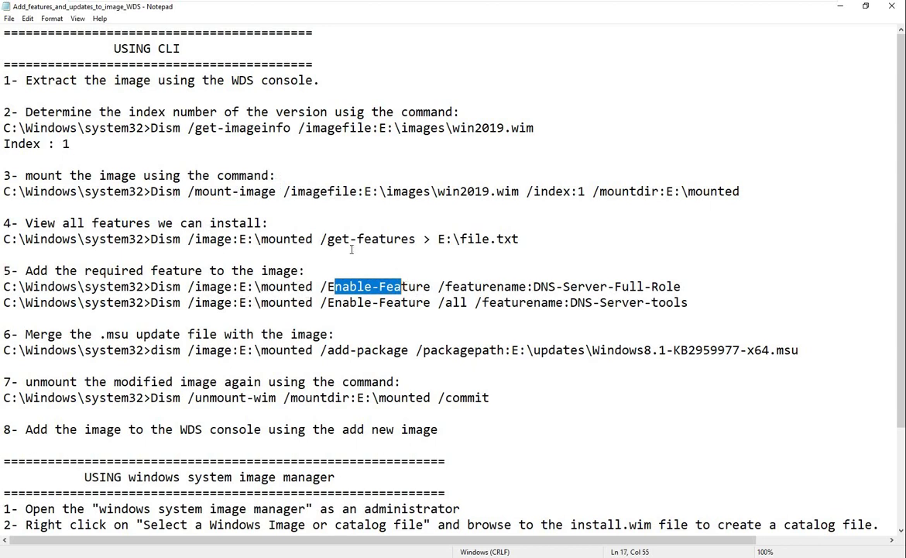
left_click_drag(151, 239, 416, 240)
key("ctrl+c")
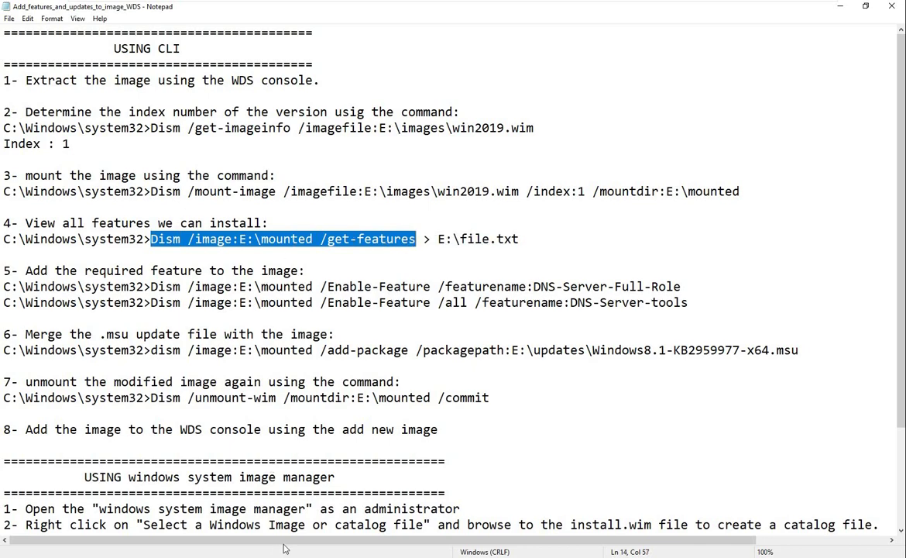
key("alt+Tab")
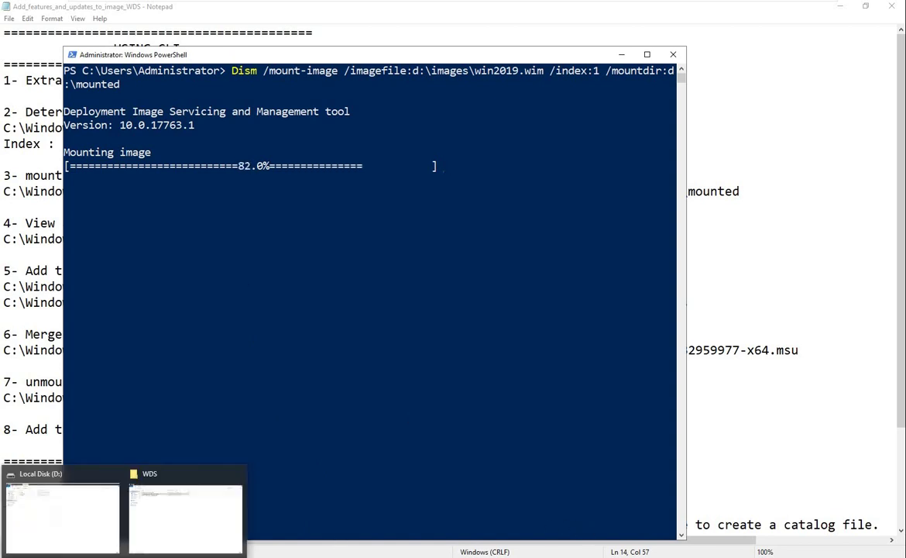
Check that D:\mounted holds the image's Windows folders, then return to D:
left_click(101, 514)
double_click(138, 93)
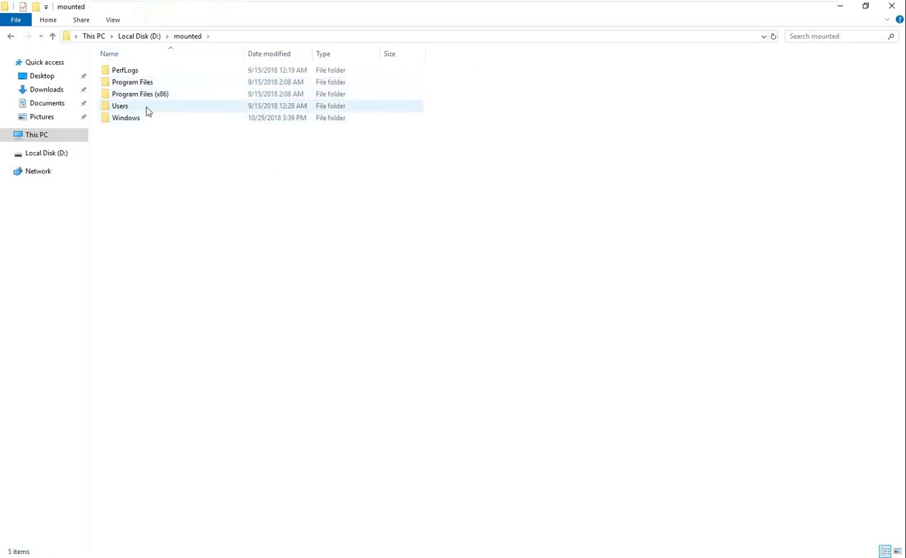
left_click(148, 36)
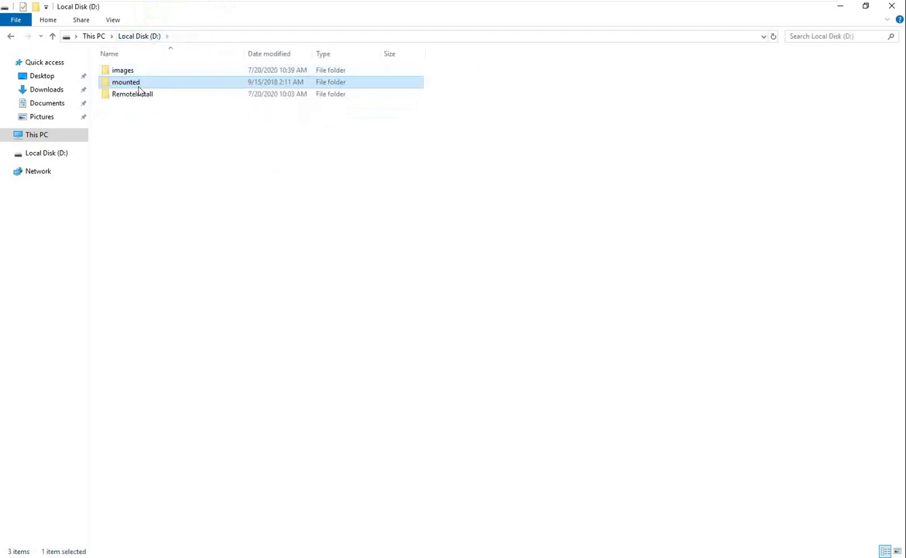
left_click(841, 8)
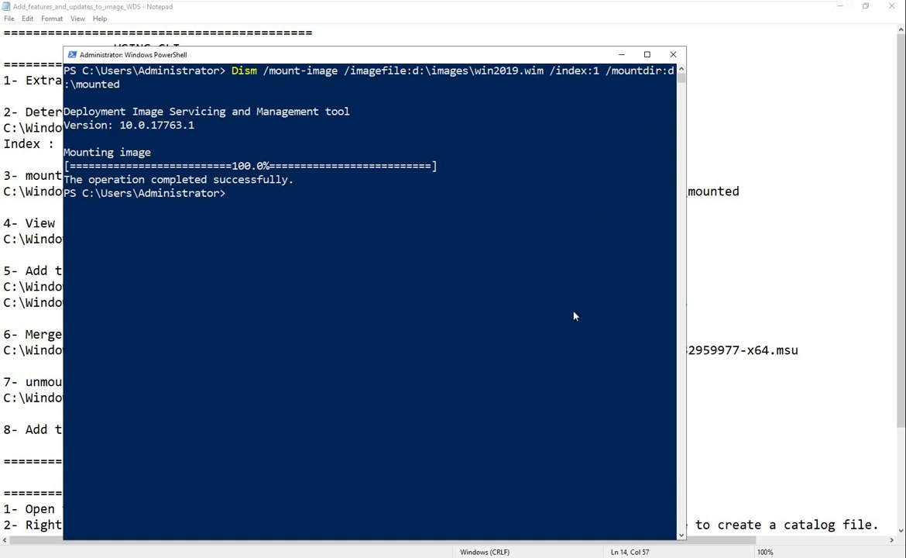
Run Dism /image:d:\mounted /get-features, correcting the drive letter from E to d
key("ctrl+v")
key("Left")
key("Left")
key("Left")
key("Left")
key("Left")
key("Left")
key("Left")
key("Left")
key("Left")
key("Left")
key("Left")
key("Left")
key("Left")
key("Left")
key("Left")
key("BackSpace")
type("d")
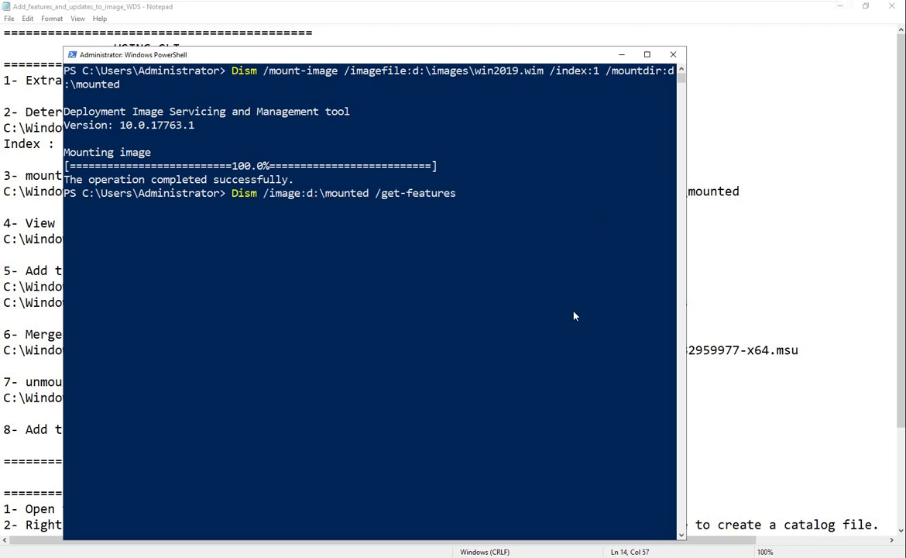
key("Return")
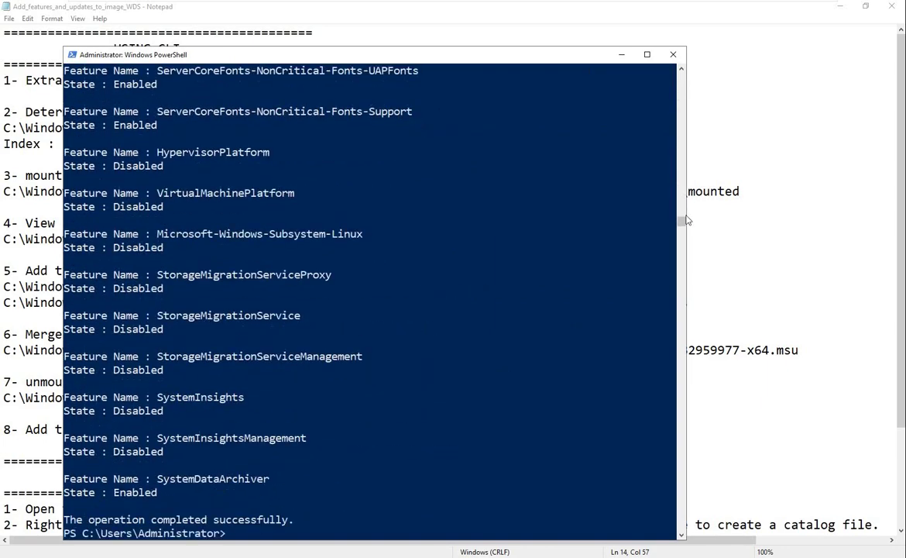
Rerun the get-features command with > d:\features.txt appended to save the list
left_click_drag(681, 221, 682, 69)
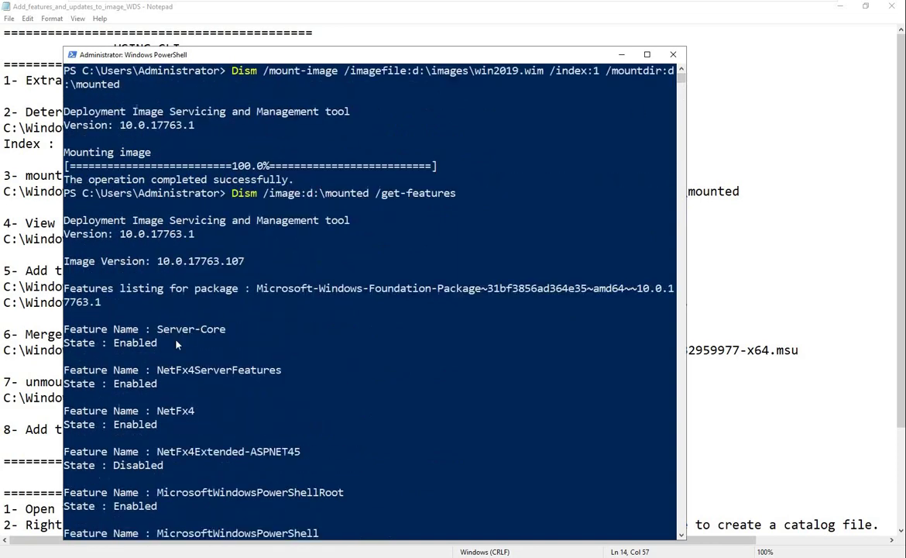
scroll(616, 178, "down", 20)
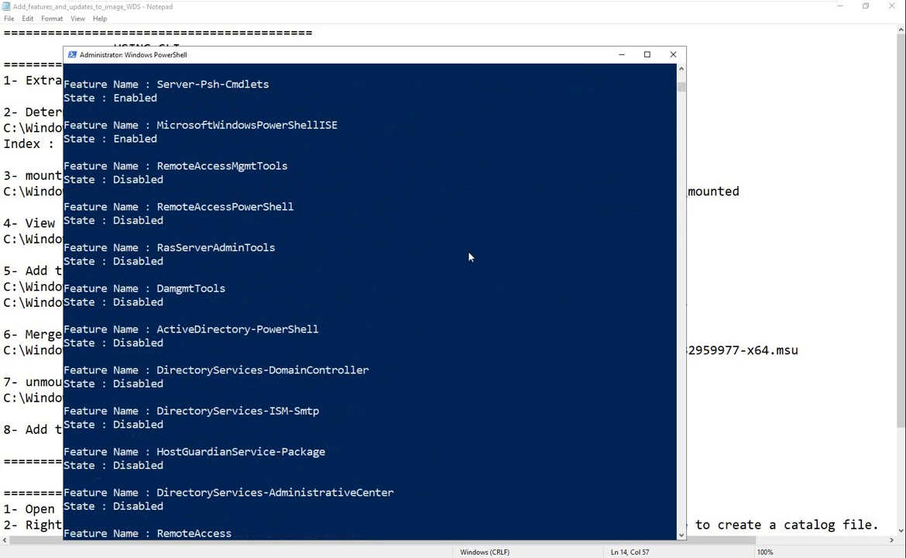
scroll(468, 256, "down", 20)
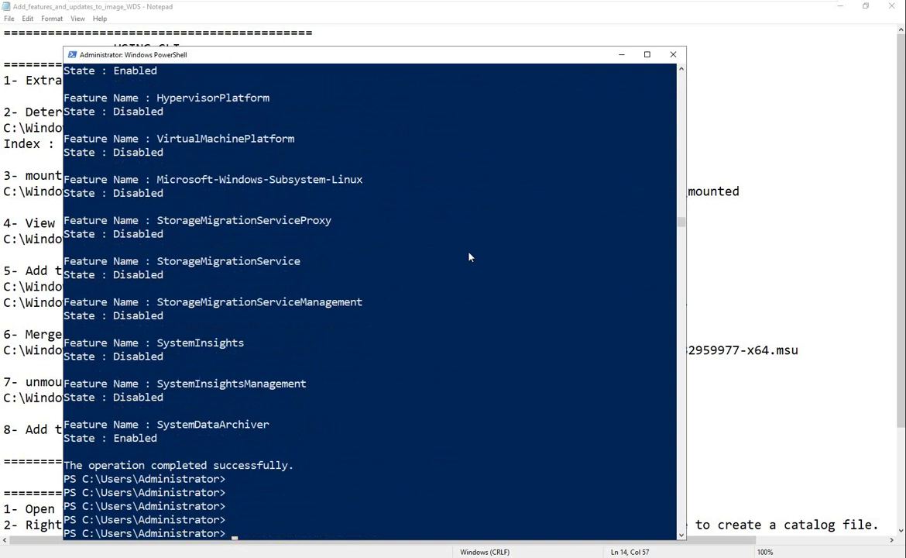
key("Up")
type("> ")
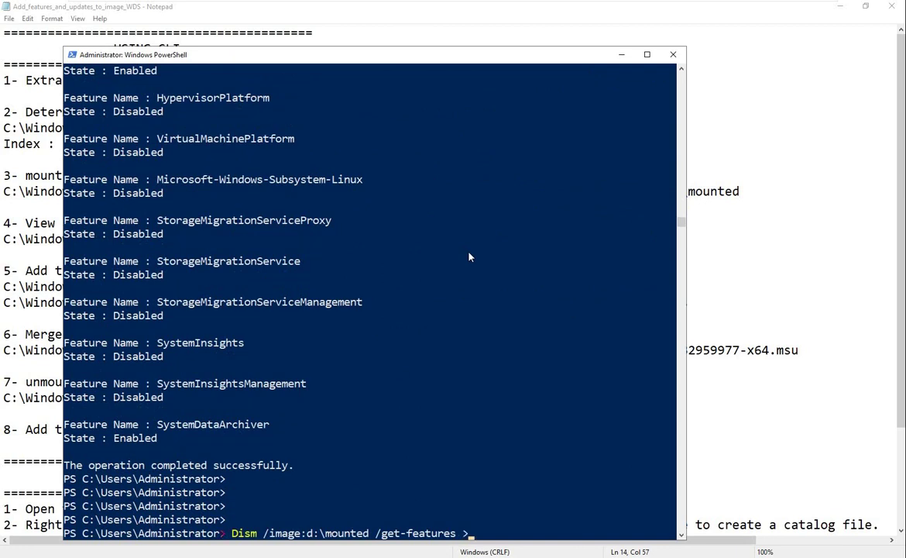
type("d:\\")
type("features")
type(".txt")
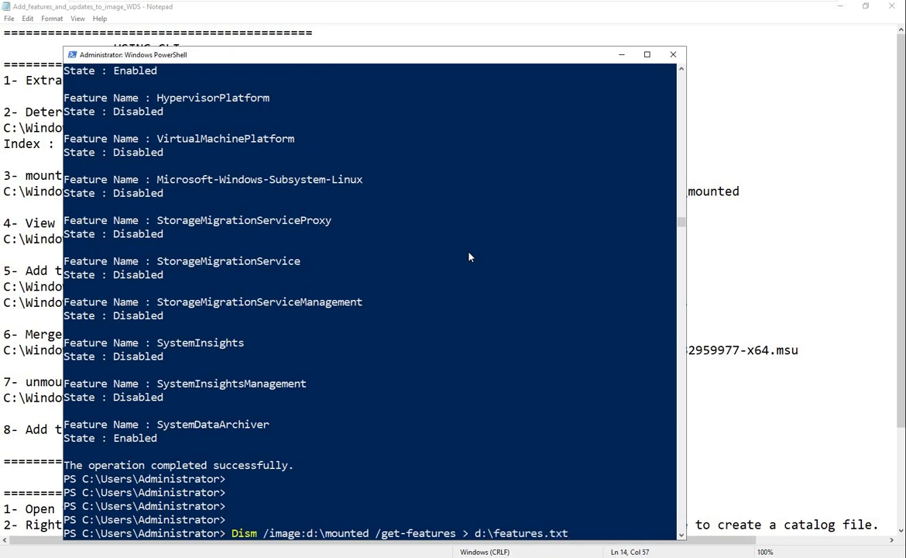
key("Return")
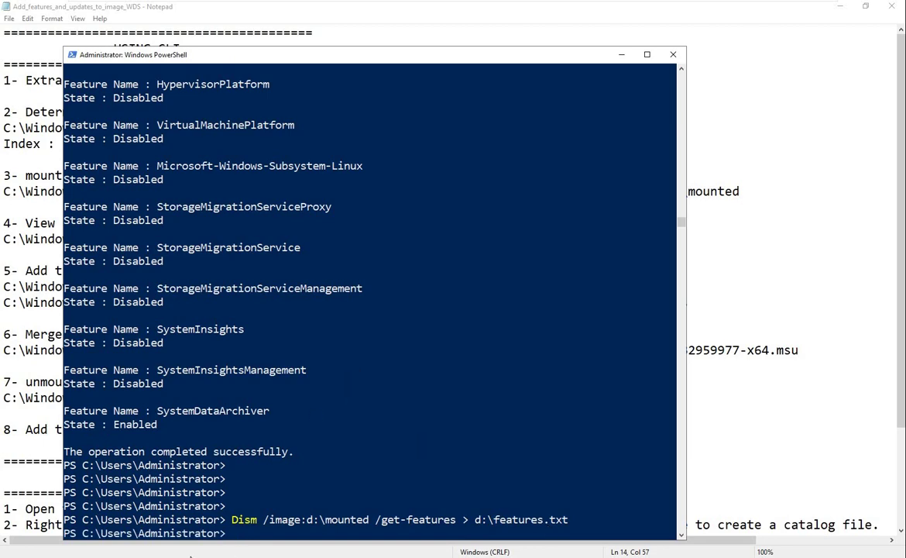
Open features.txt from D: in a maximized Notepad with font size 16
mouse_move(136, 472)
left_click(89, 474)
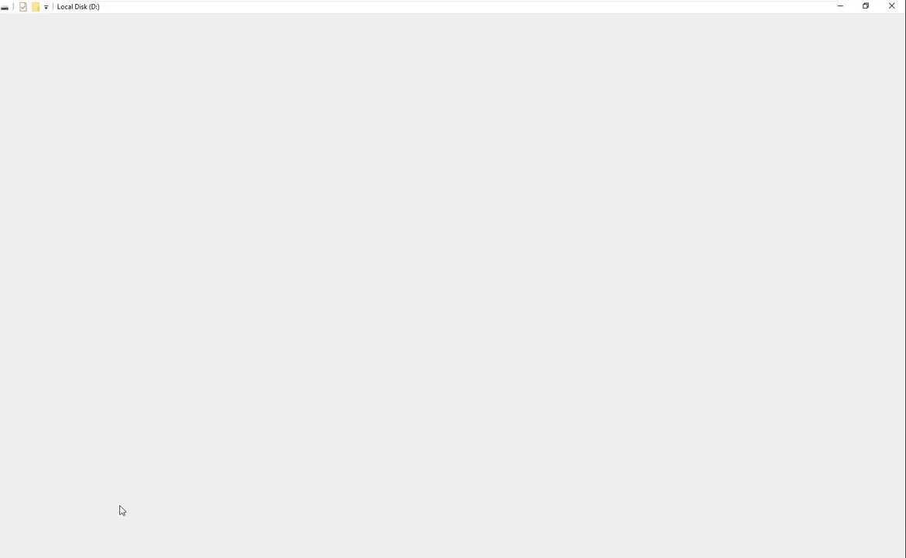
double_click(133, 111)
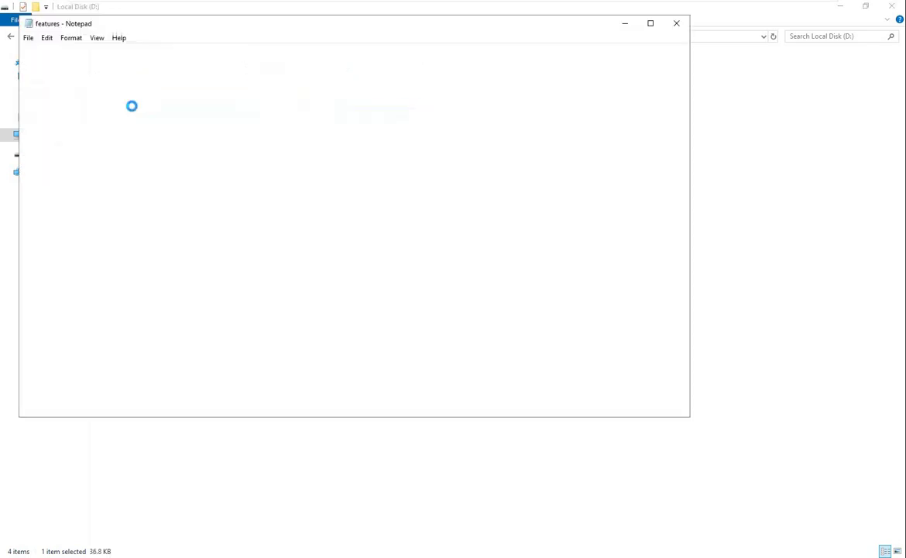
left_click(656, 29)
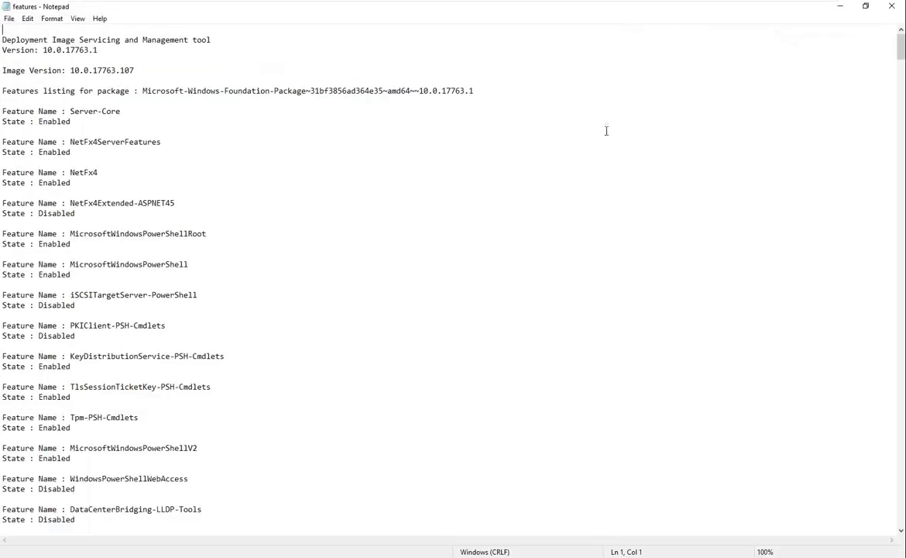
left_click(59, 20)
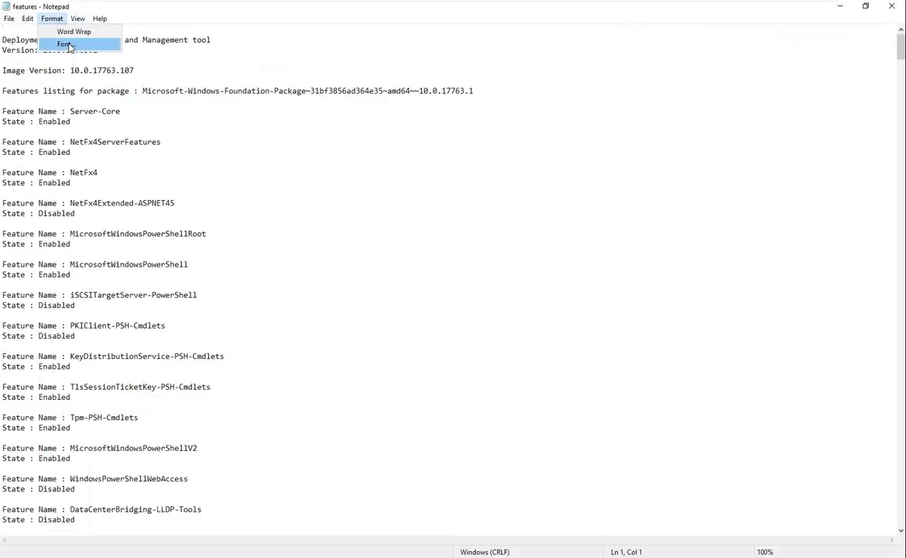
left_click(67, 43)
left_click(219, 158)
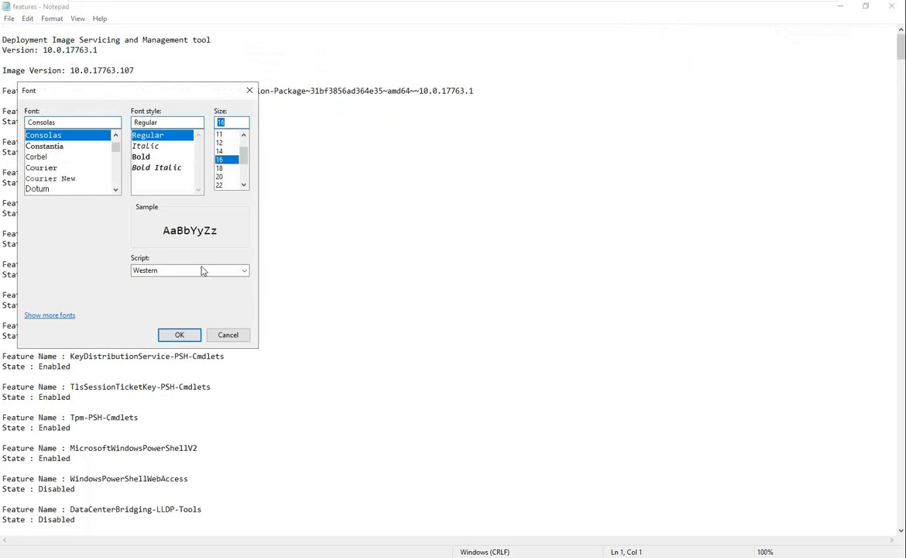
left_click(179, 334)
left_click(213, 336)
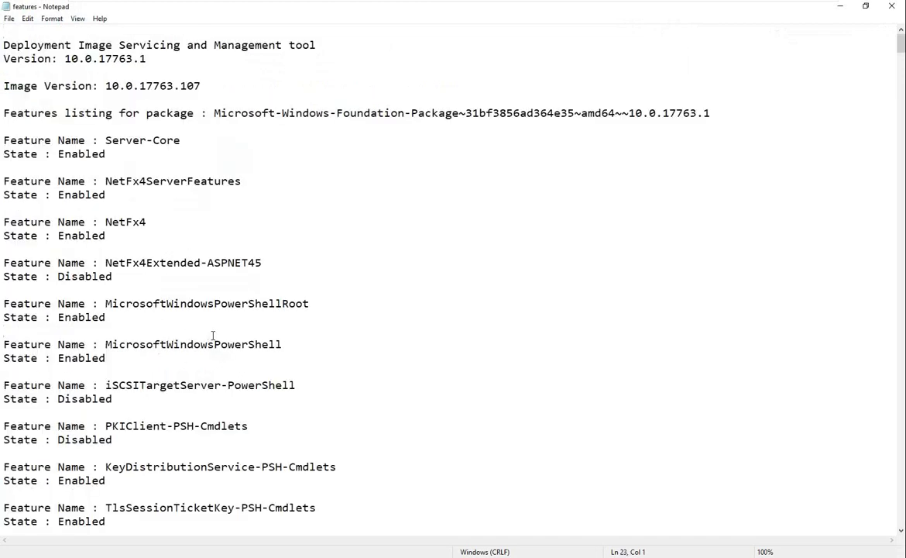
Search for 'dns' to find the disabled DNS-Server-Tools and DNS-Server-Full-Role features
key("ctrl+f")
type("dns")
key("Return")
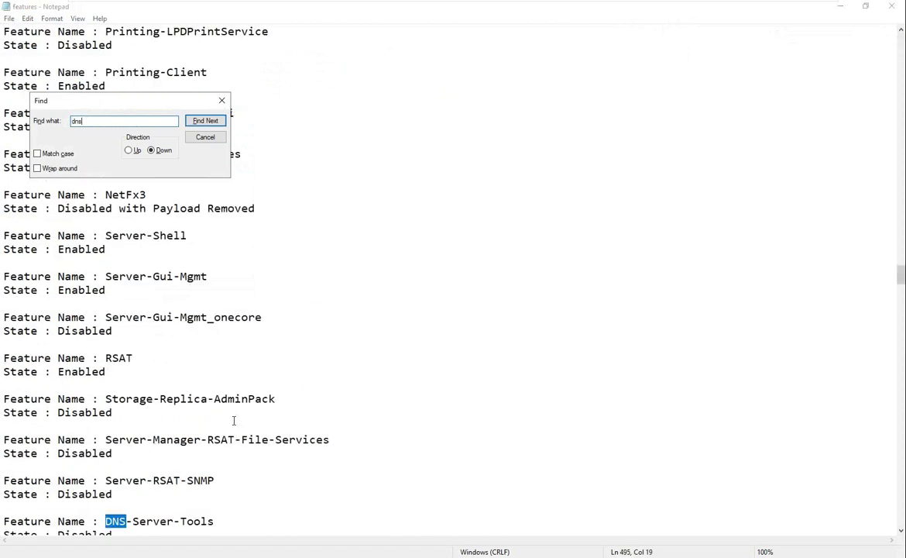
scroll(253, 430, "down", 2)
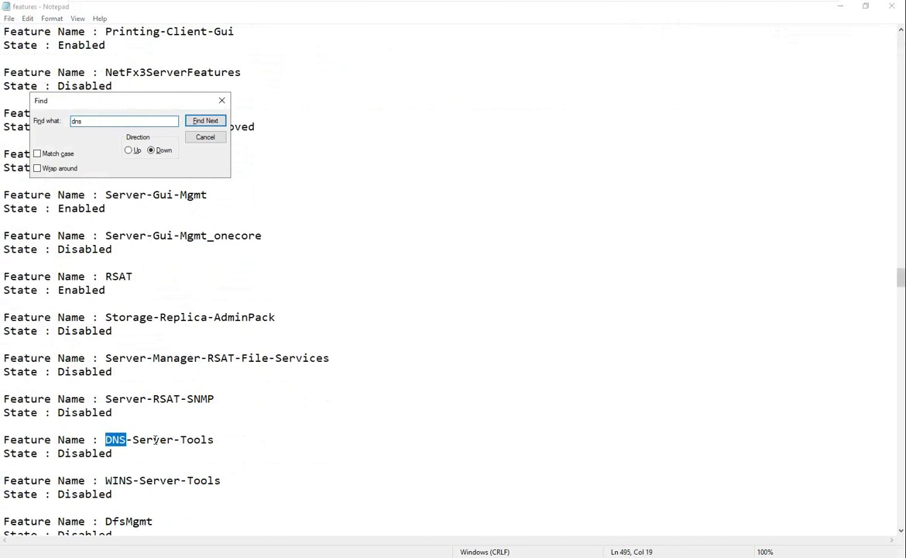
left_click_drag(106, 439, 208, 440)
left_click(219, 124)
left_click(219, 124)
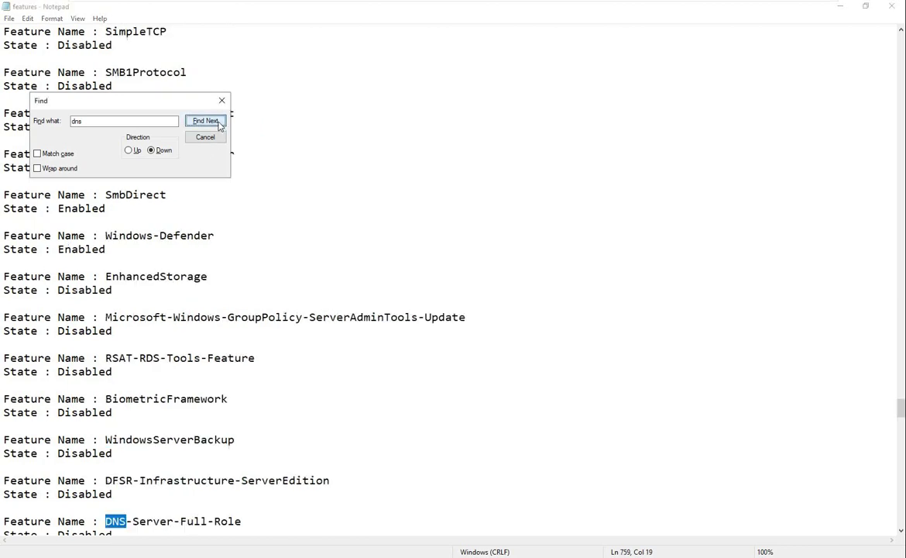
scroll(160, 486, "down", 2)
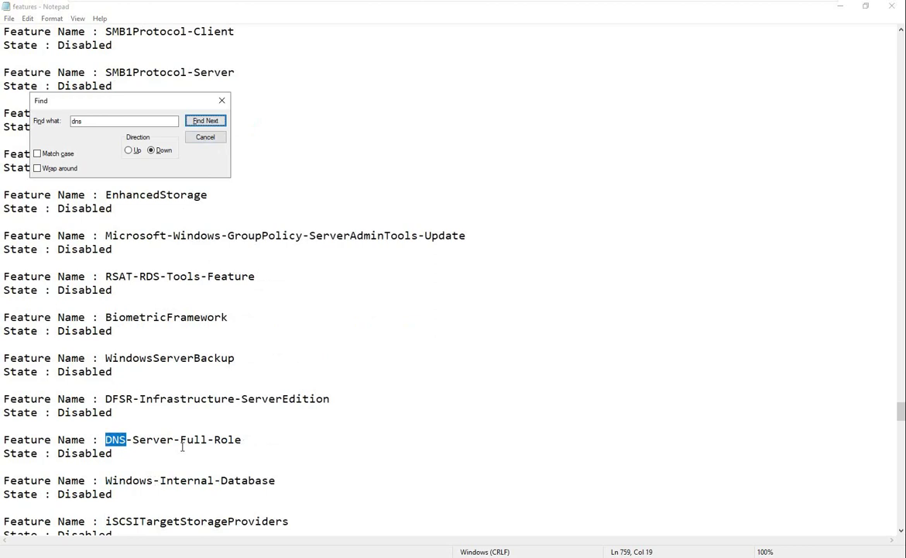
left_click(222, 101)
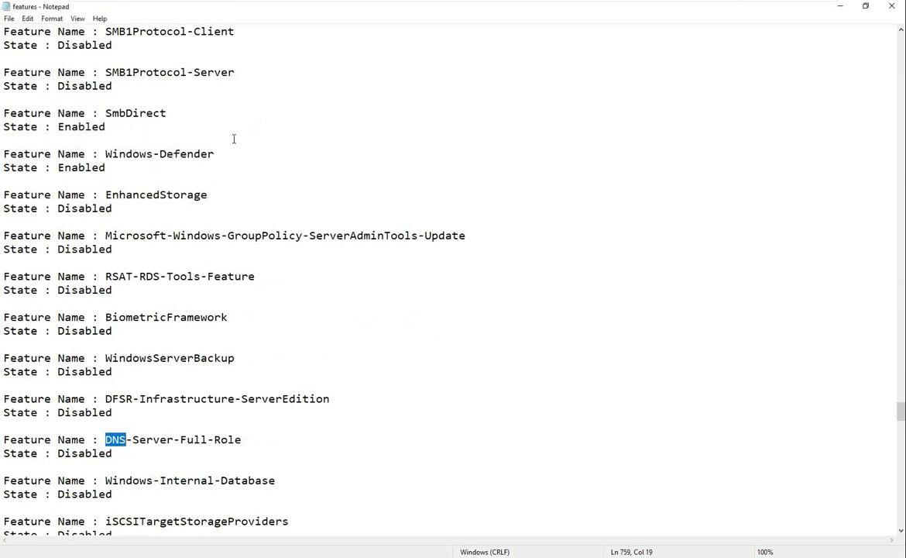
left_click(840, 6)
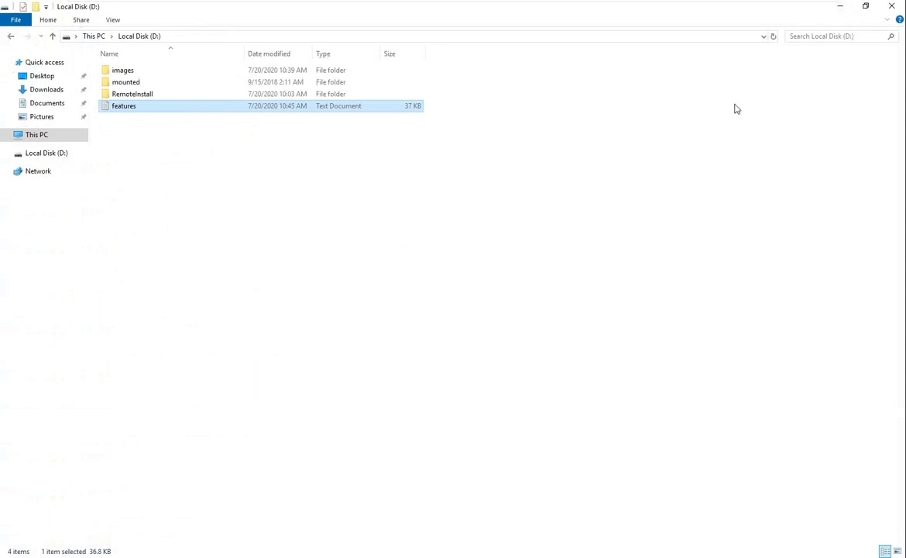
Run the Enable-Feature DNS-Server-Full-Role command copied from the notes; it fails on E:\mounted
left_click(840, 6)
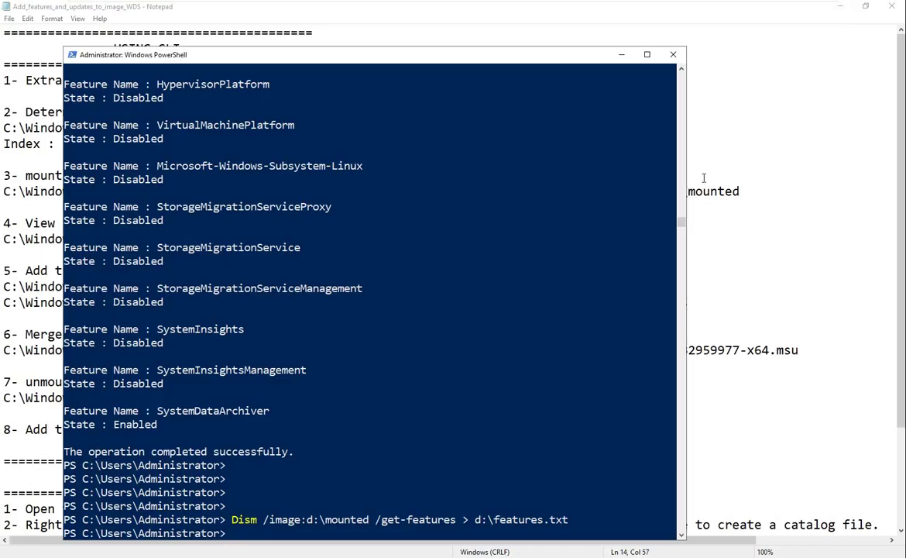
key("Return")
key("Return")
key("Return")
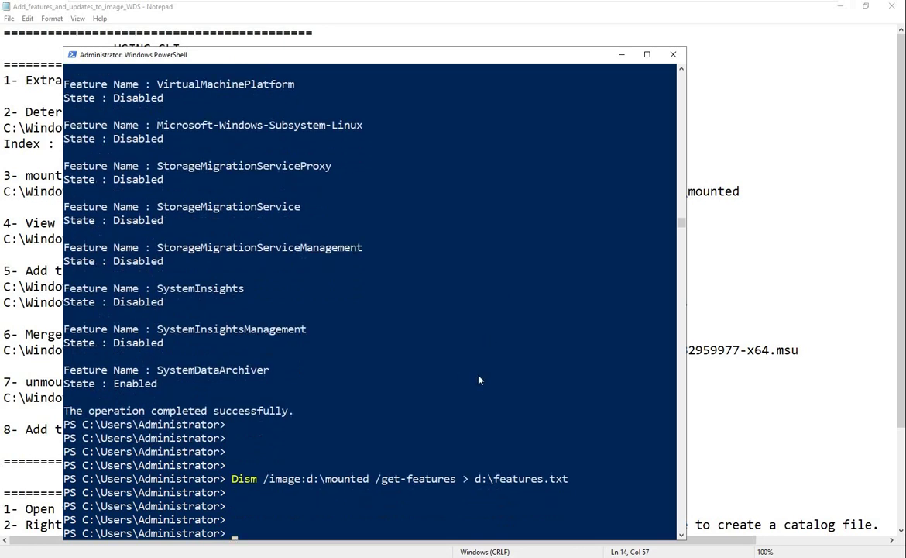
left_click(263, 557)
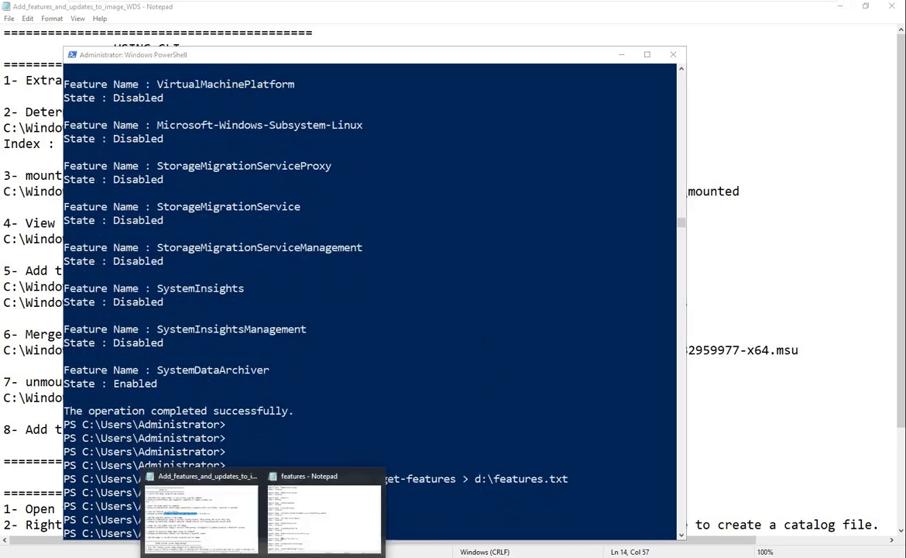
left_click(376, 476)
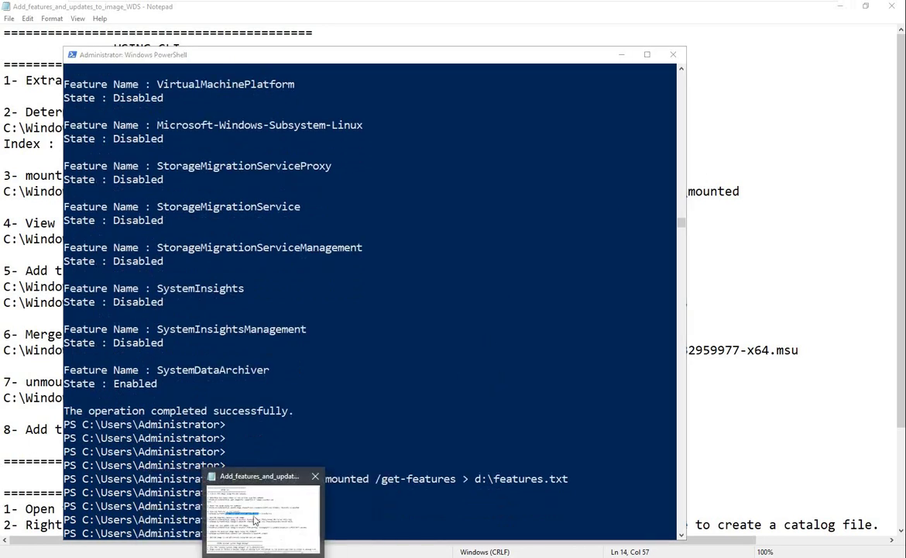
left_click(254, 519)
left_click_drag(152, 286, 702, 286)
key("super+c")
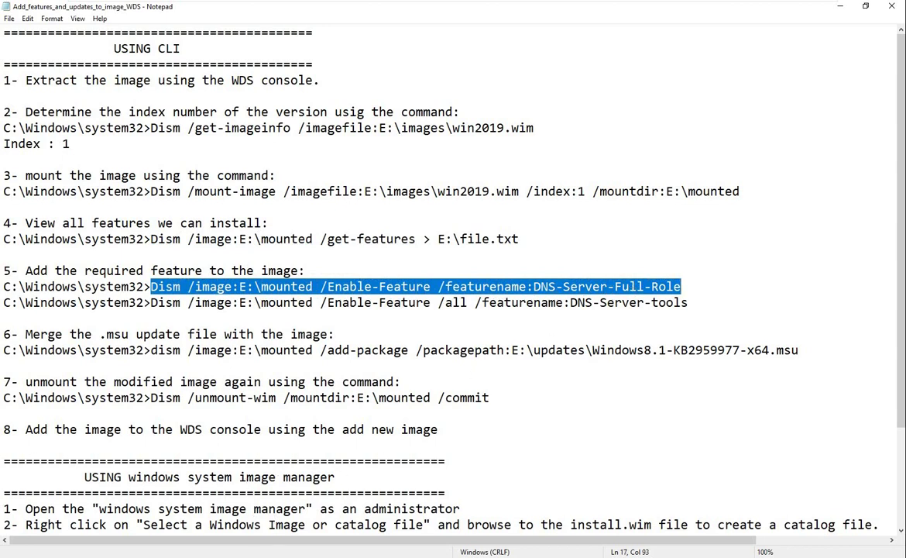
key("alt+Tab")
right_click(331, 440)
key("Return")
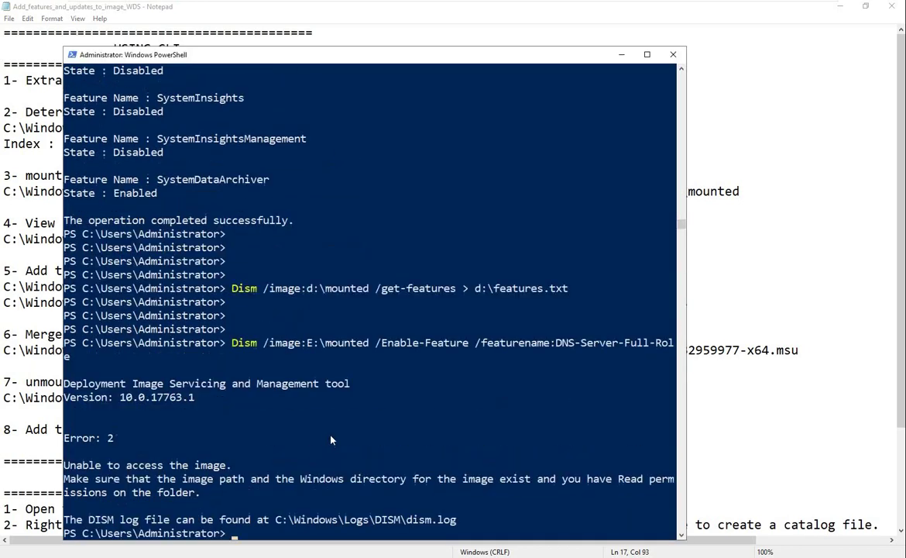
Rerun the DNS-Server-Full-Role command on d:\mounted, then select the DNS-Server-tools command
key("Return")
key("Return")
right_click(331, 440)
key("Left")
key("Left")
key("Left")
key("Left")
key("Left")
key("Left")
key("Left")
key("Left")
key("Left")
key("Left")
key("Left")
key("Left")
key("Left")
key("Left")
key("Left")
key("Left")
key("Left")
key("Left")
key("Left")
key("Left")
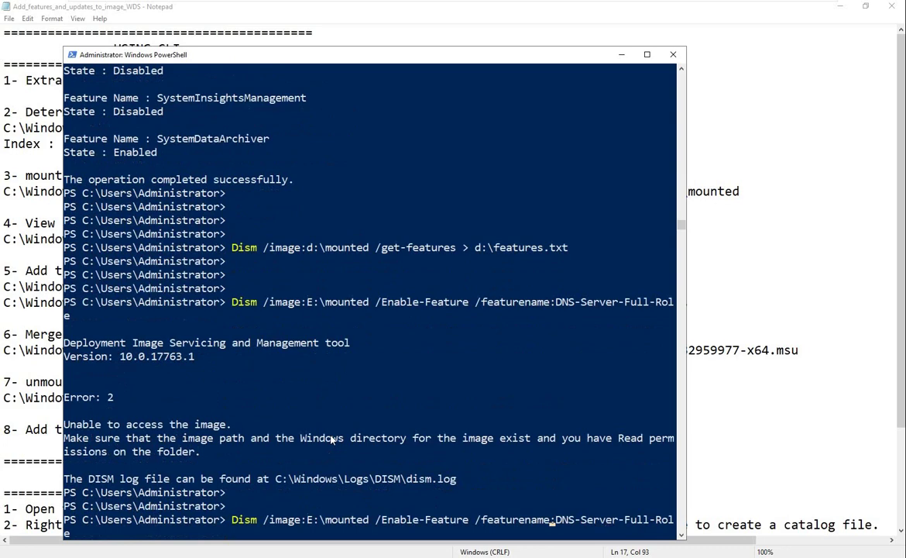
key("BackSpace")
type("d")
key("Return")
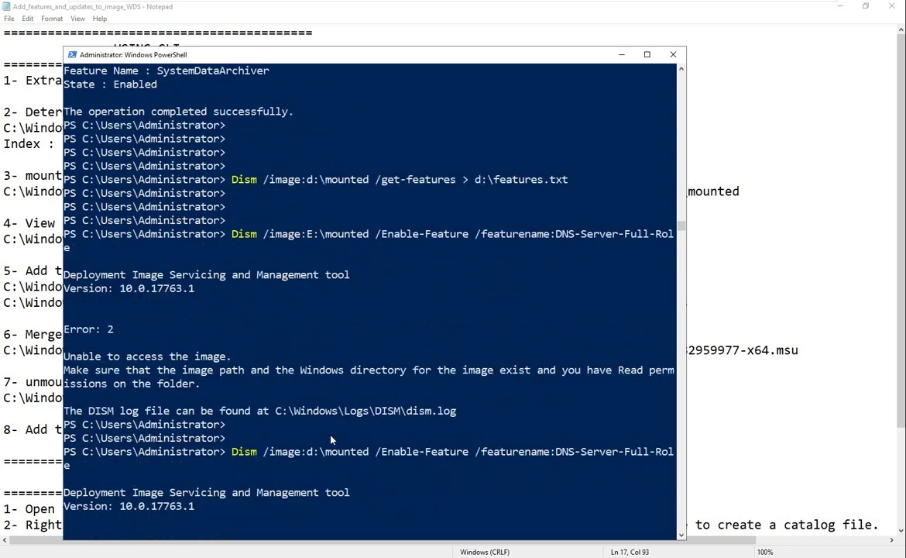
left_click(693, 366)
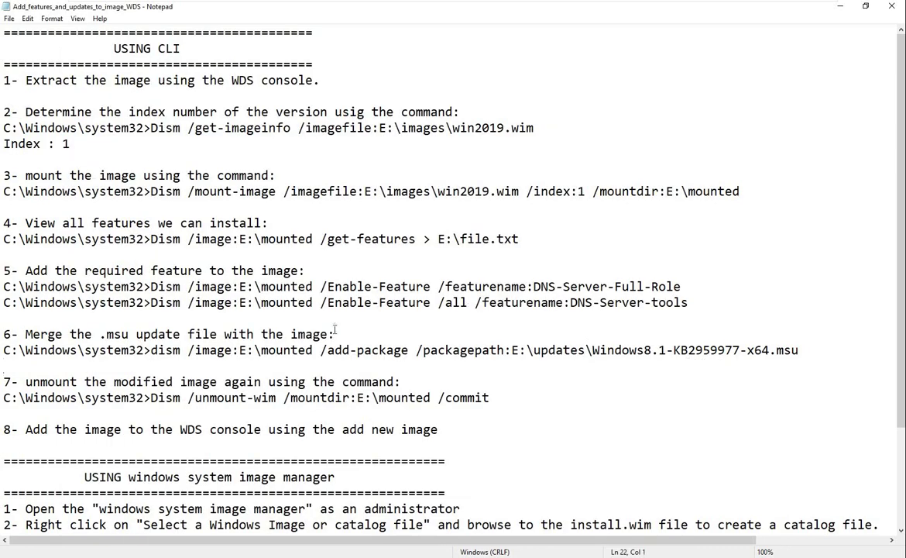
left_click_drag(152, 302, 689, 304)
key("super+c")
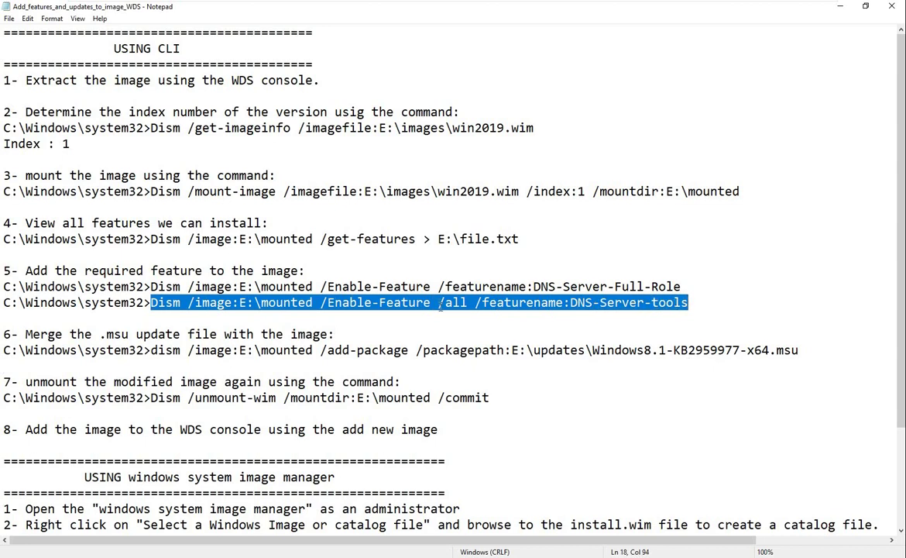
Run the /all /featurename:DNS-Server-tools Dism command against d:\mounted instead of E:
key("alt+Tab")
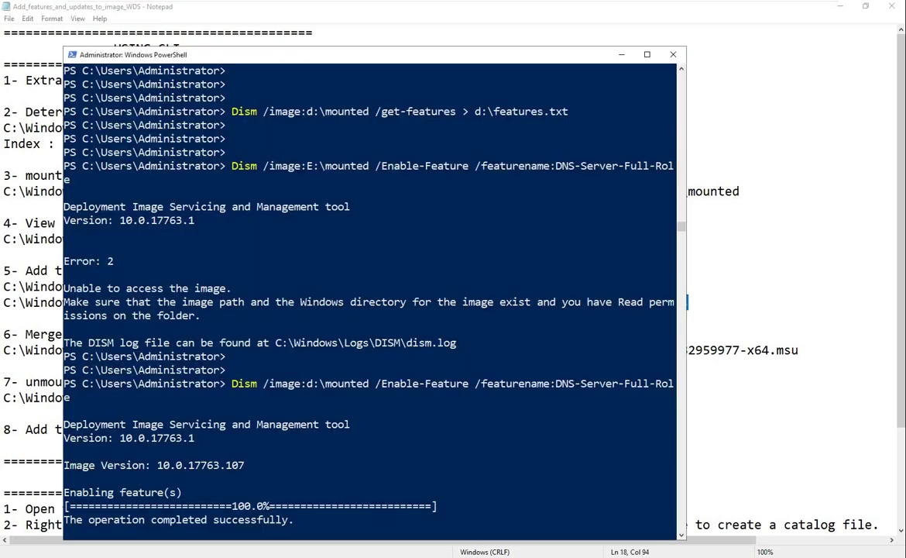
right_click(448, 457)
key("Left")
key("Left")
key("Left")
key("Left")
key("Left")
key("Left")
key("Left")
key("Left")
key("Left")
key("Left")
key("Left")
key("Left")
key("Left")
key("Left")
key("Left")
key("Left")
key("Left")
key("Left")
key("Left")
key("Left")
key("Left")
key("Left")
key("Left")
key("Left")
key("Left")
key("Left")
key("Left")
key("Left")
key("Left")
key("Left")
key("Left")
key("Left")
key("Left")
key("Left")
key("Left")
key("Left")
key("Left")
key("Delete")
type("d")
key("Return")
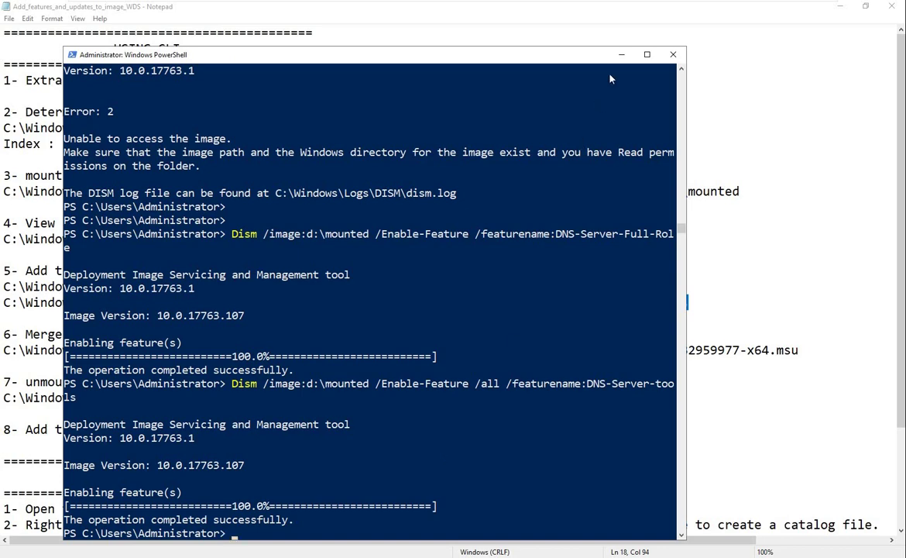
left_click(621, 54)
left_click_drag(202, 303, 386, 303)
scroll(337, 317, "down", 3)
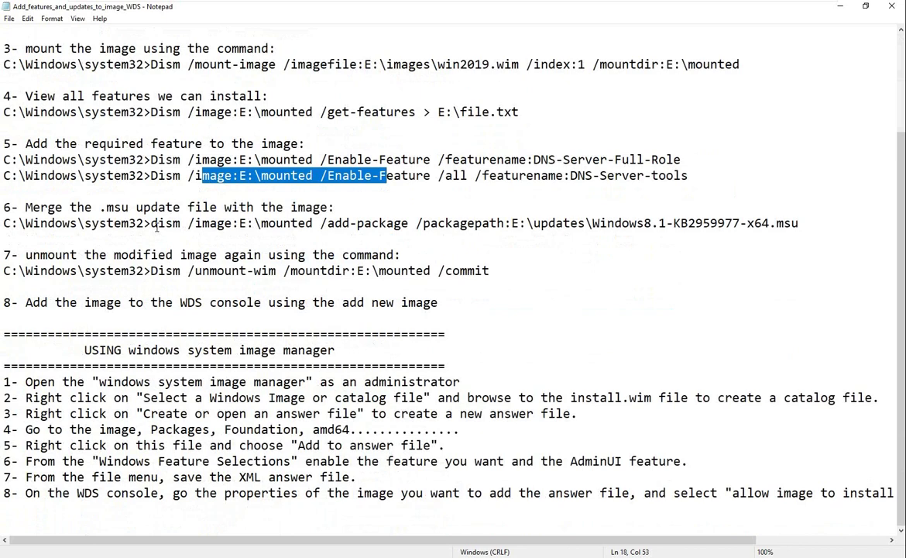
double_click(51, 255)
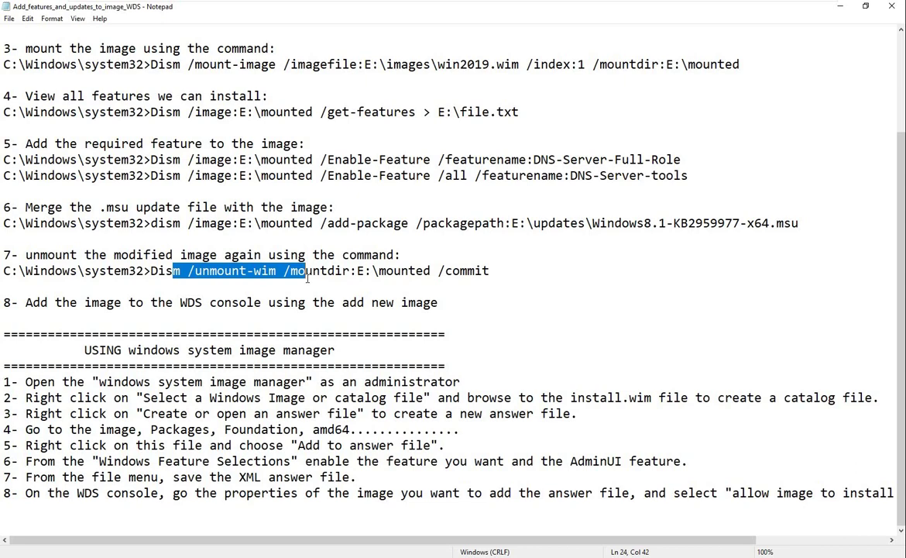
left_click(467, 270)
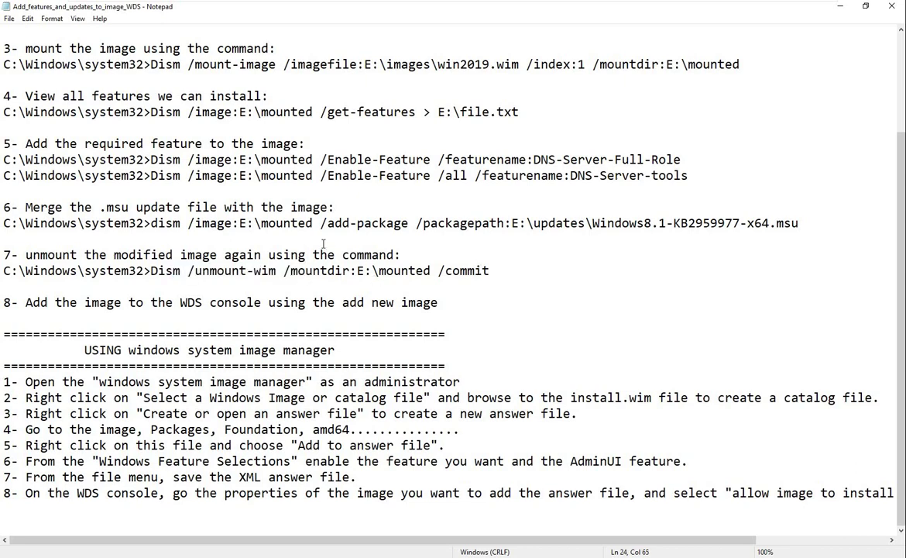
left_click_drag(776, 223, 806, 225)
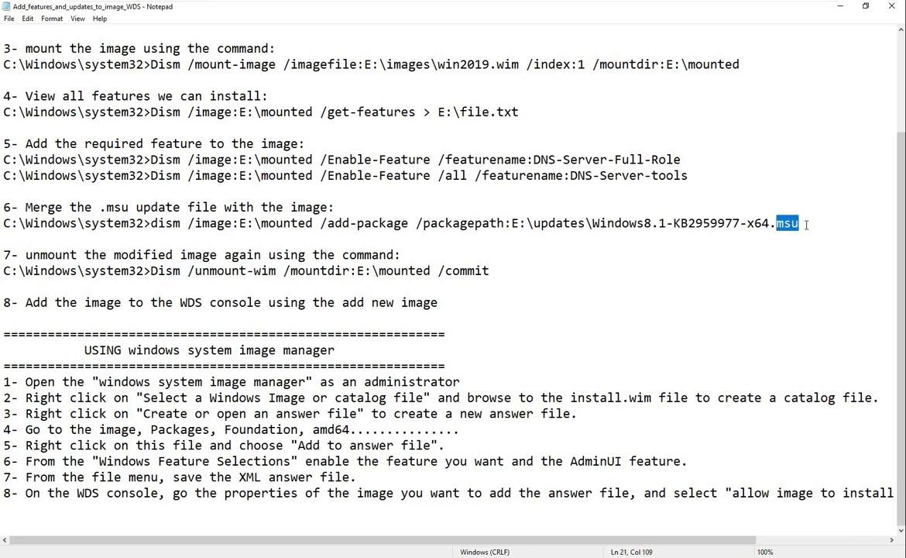
Browse to D:\sources\winsows_server_2019 and select the KB4476976 .msu update
left_click(841, 5)
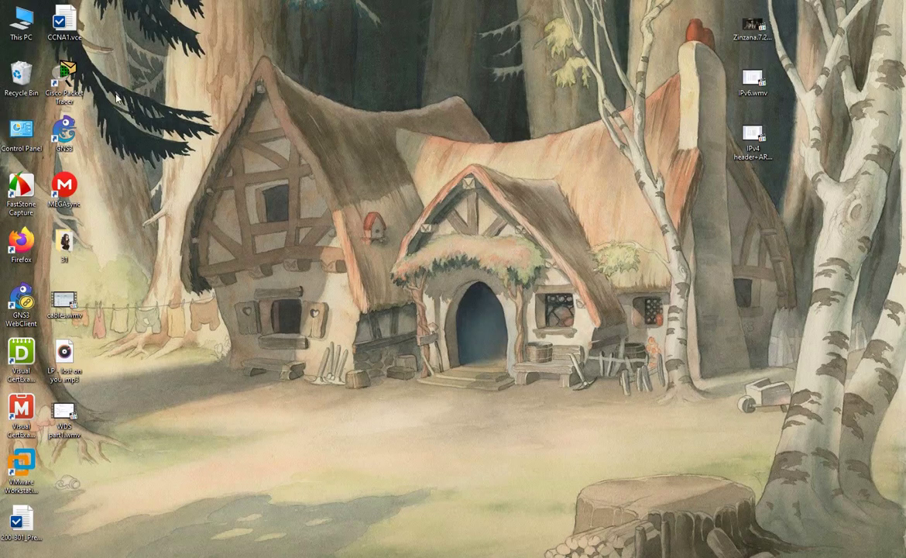
double_click(17, 43)
double_click(320, 224)
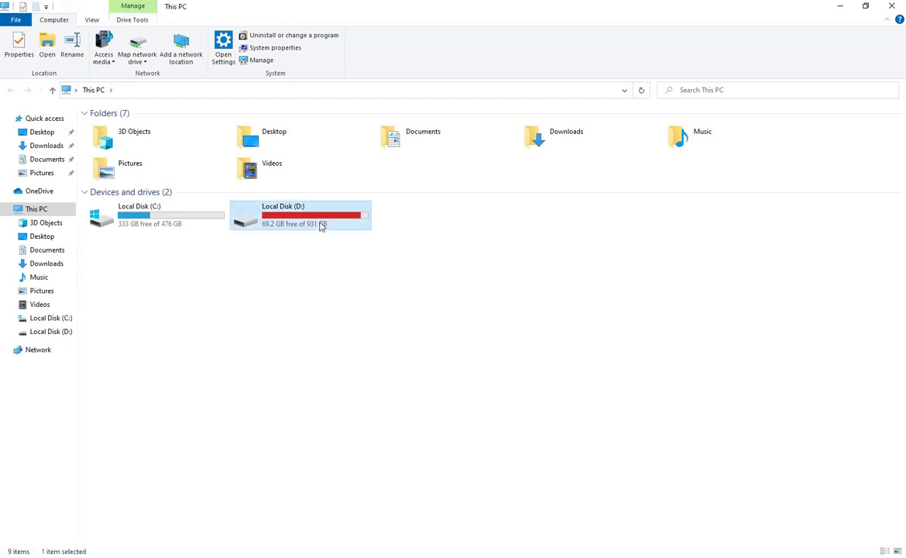
type("sources")
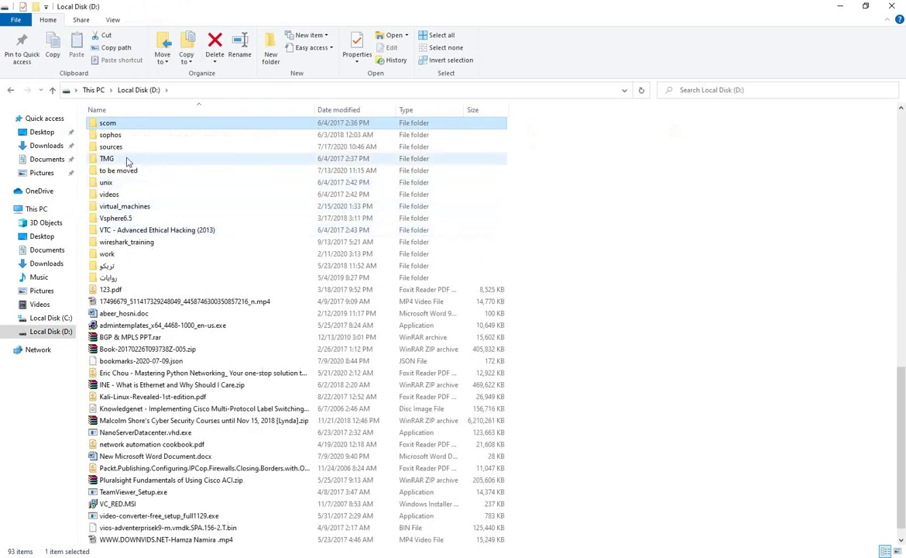
key("Return")
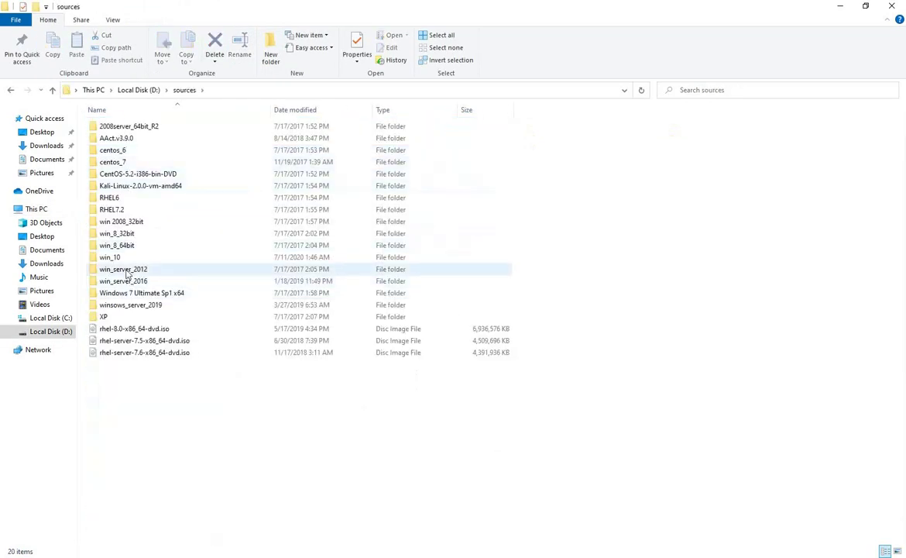
double_click(141, 304)
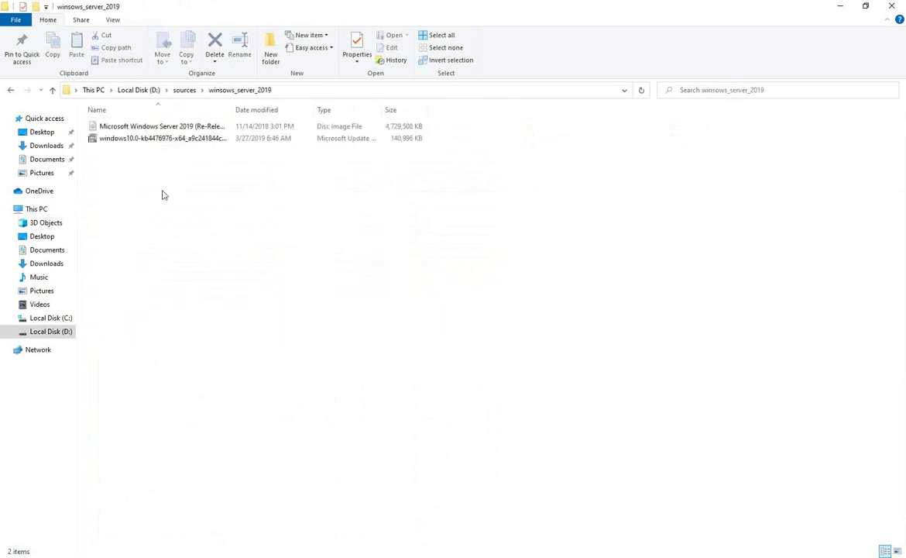
left_click_drag(231, 109, 434, 109)
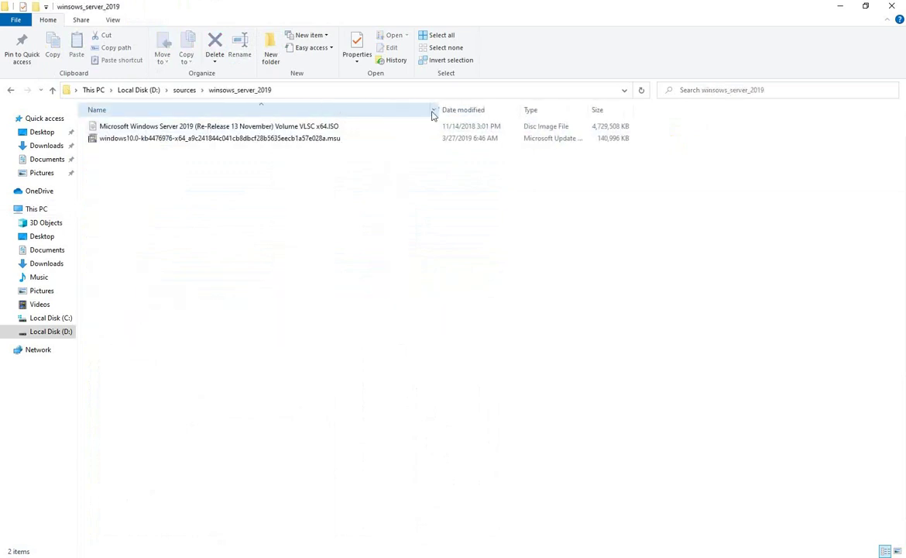
left_click(343, 141)
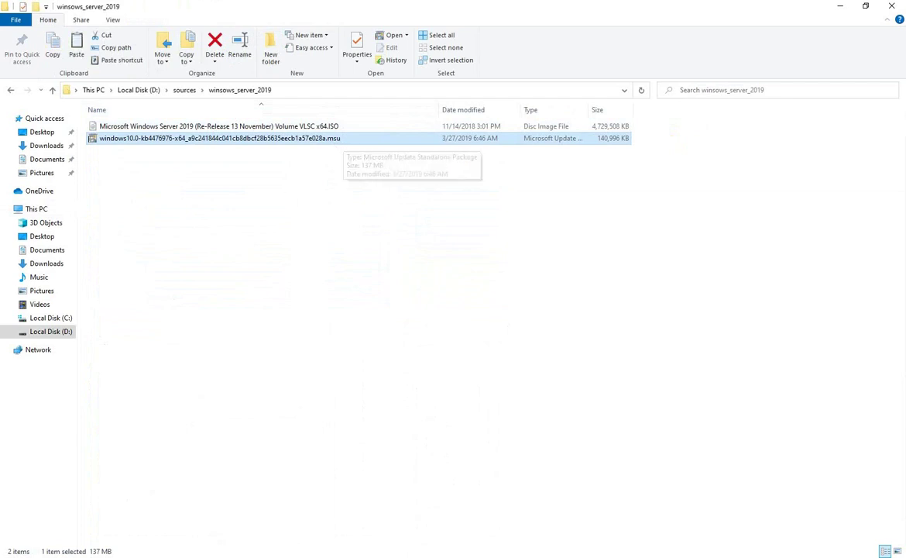
Copy the .msu update and paste it into the server's Local Disk (D:)
key("alt+Tab")
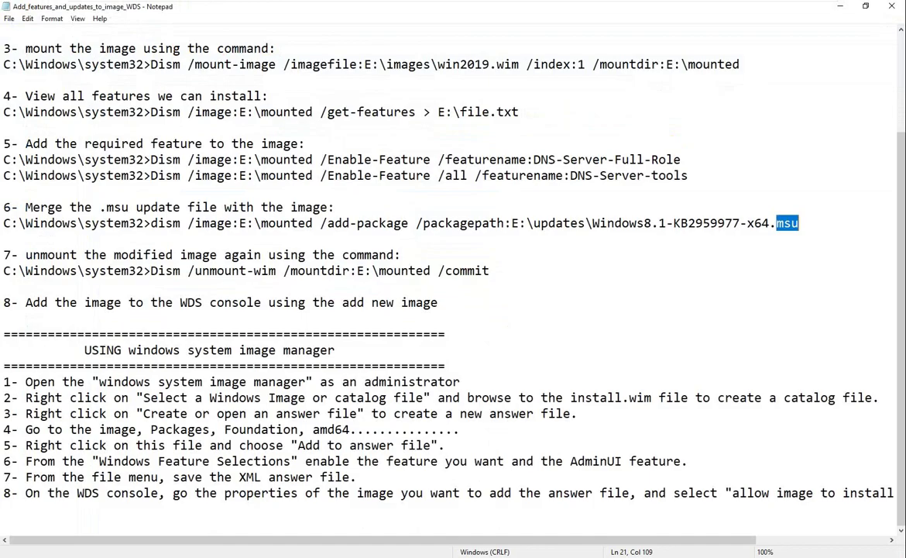
key("alt+Tab")
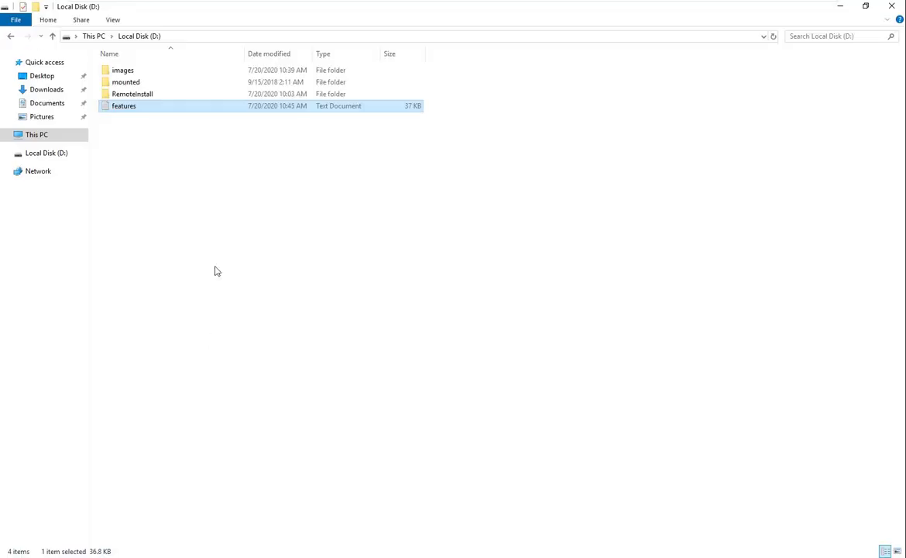
right_click(215, 270)
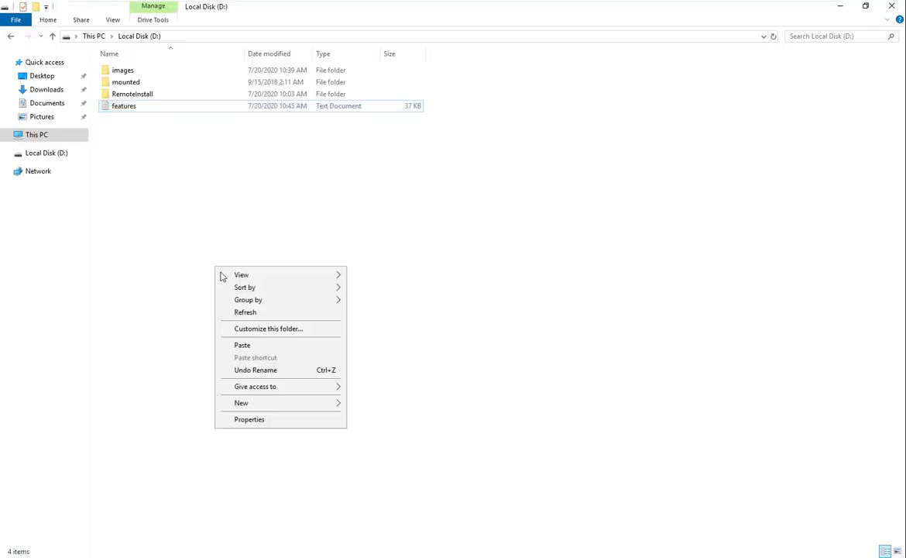
left_click(278, 345)
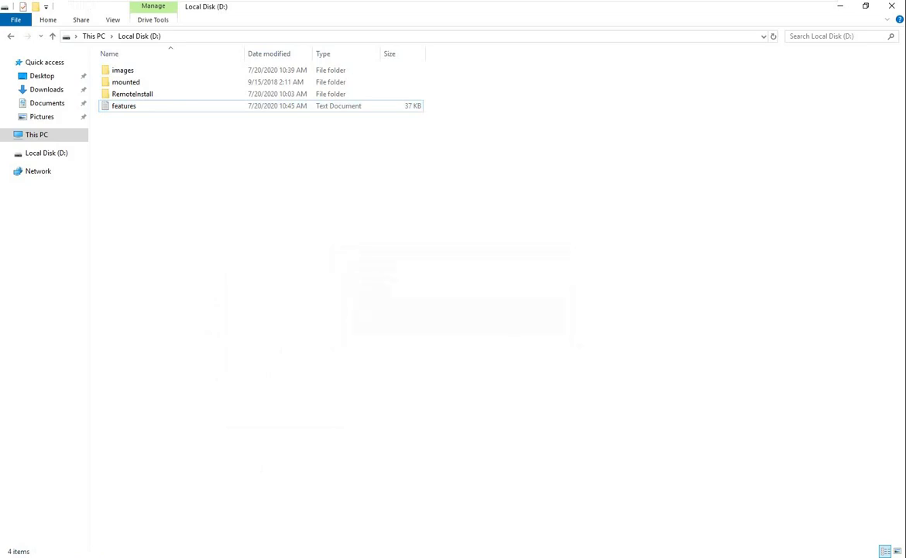
key("alt+Tab")
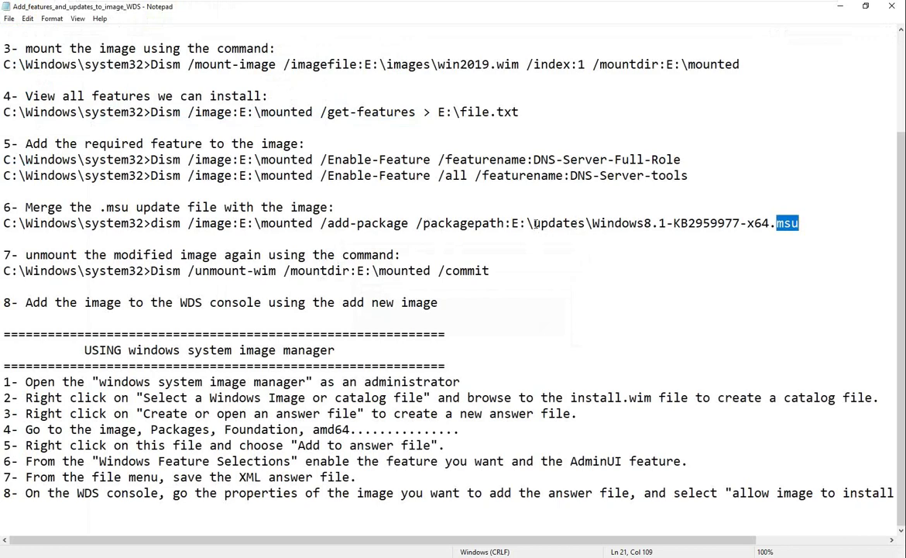
Create a new folder named updates on the server's Local Disk (D:)
left_click_drag(532, 225, 585, 225)
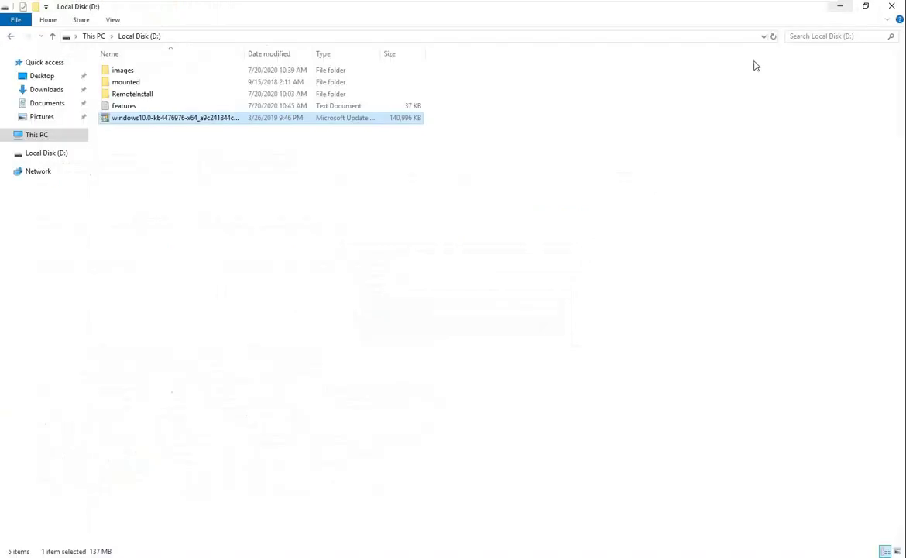
right_click(167, 239)
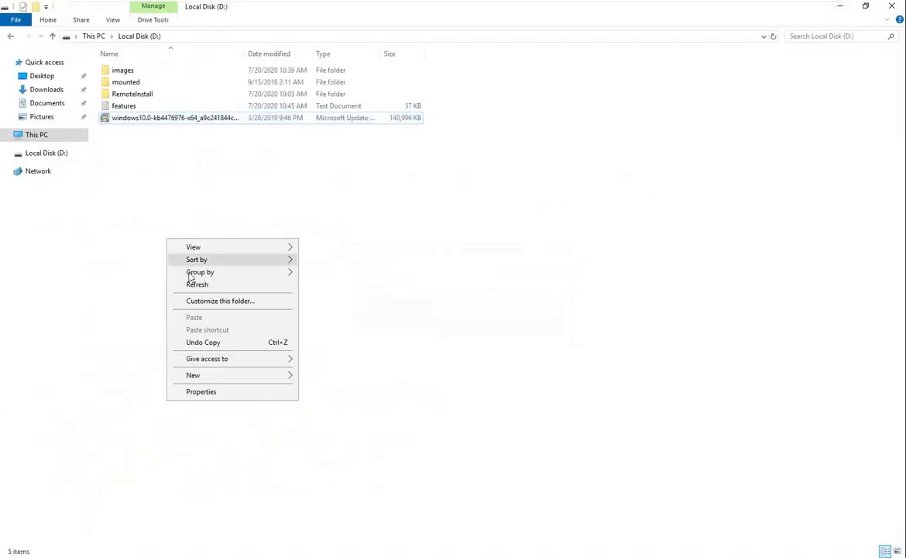
mouse_move(289, 376)
left_click(358, 377)
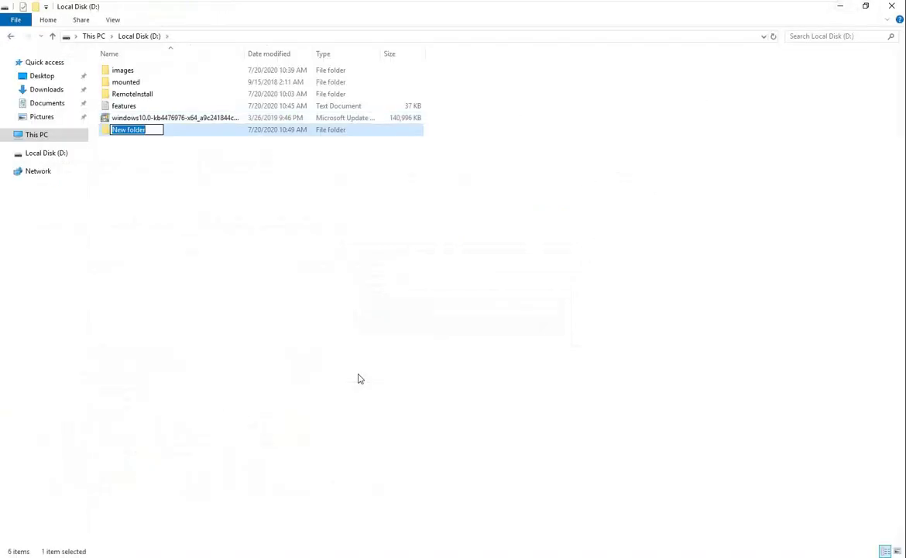
type("updates")
key("Return")
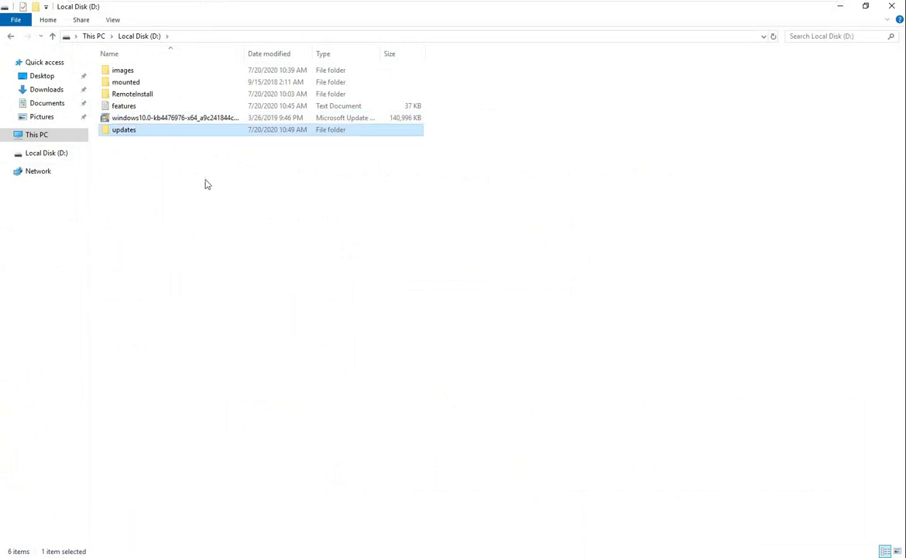
Move the .msu into updates and copy the add-package command through E:\updates\
left_click_drag(166, 119, 153, 132)
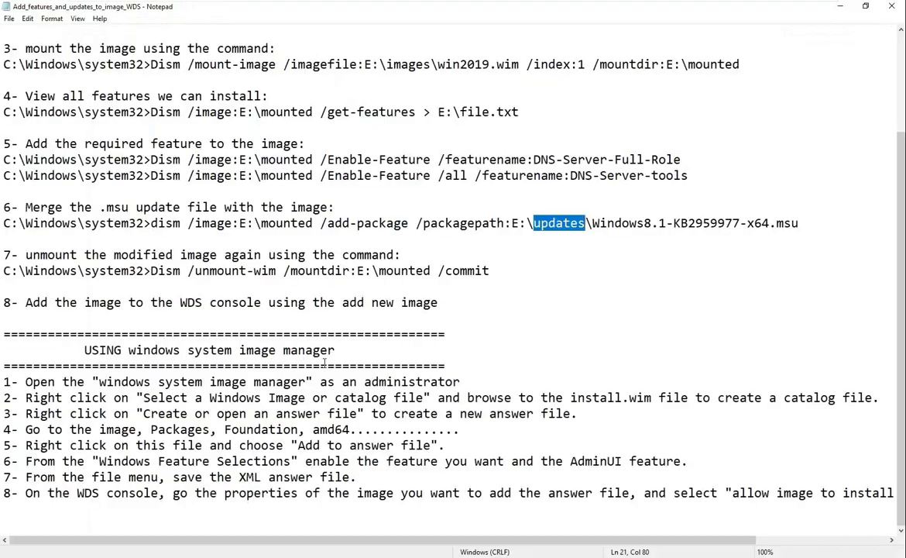
left_click_drag(151, 223, 522, 226)
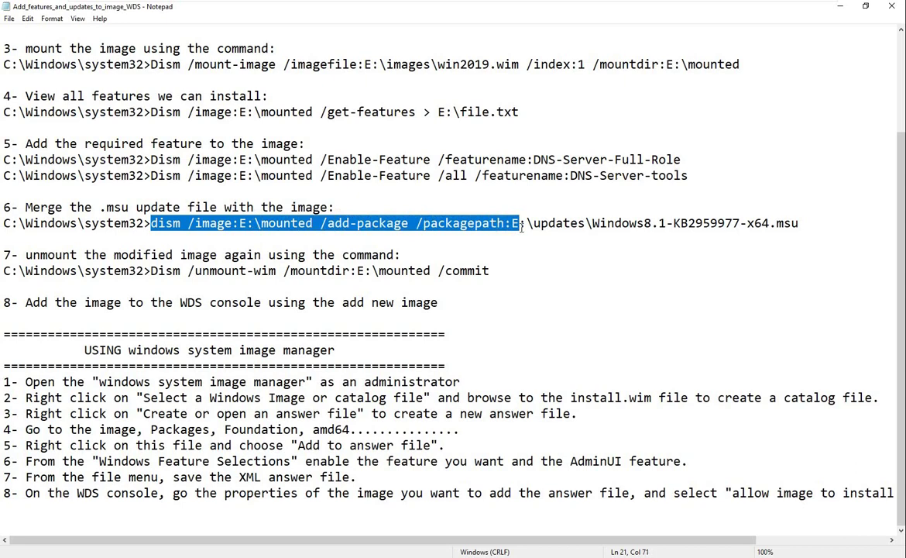
left_click_drag(522, 225, 593, 224)
key("ctrl+c")
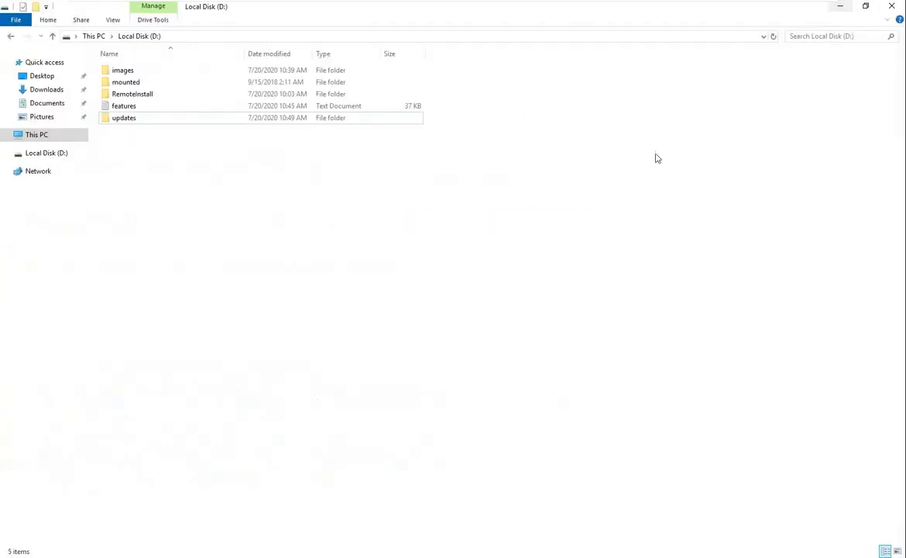
Paste the add-package command in PowerShell and change both E: drive letters to d
key("alt+Tab")
key("Return")
key("Return")
key("Return")
key("Return")
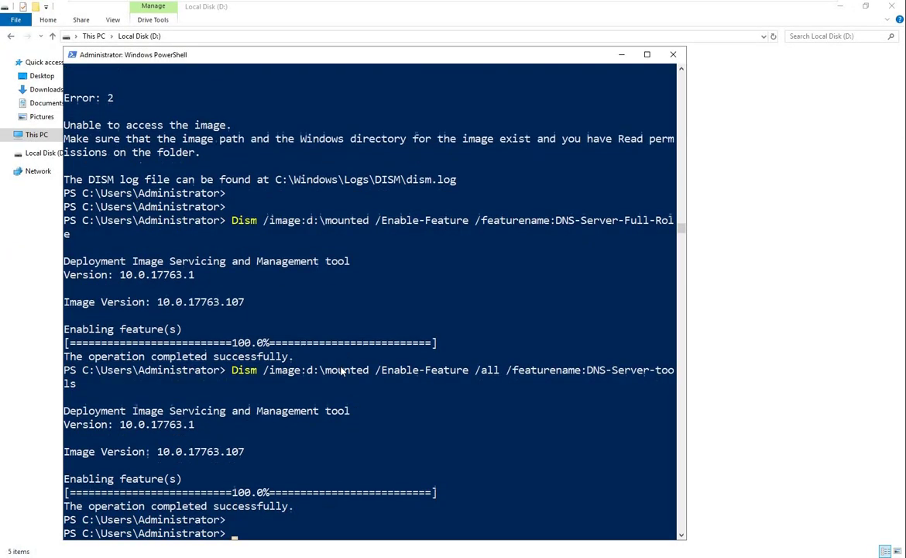
key("ctrl+v")
key("Left")
key("Left")
key("Left")
key("Left")
key("Left")
key("Left")
key("Left")
key("Left")
key("Left")
key("Left")
key("Left")
key("Left")
key("Left")
key("Left")
key("Left")
key("Left")
key("Left")
key("Left")
key("Left")
key("Left")
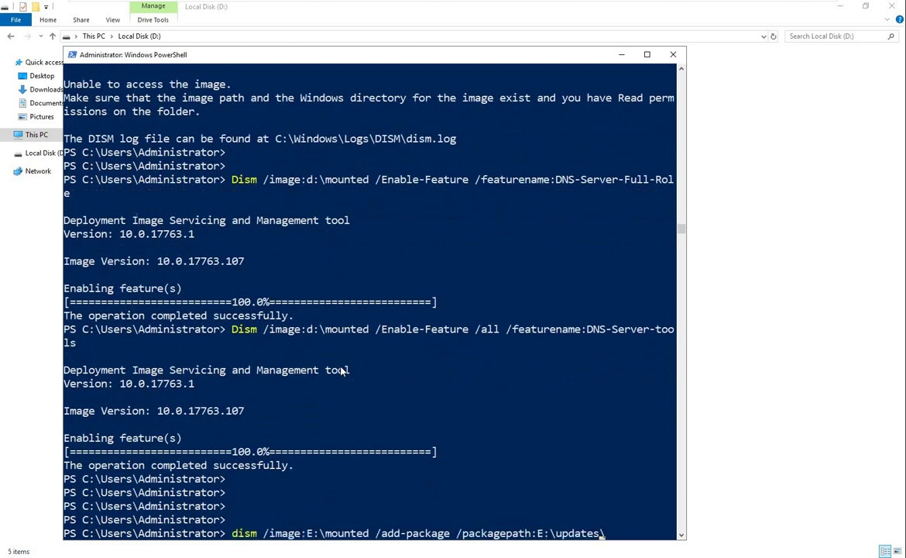
key("Left")
key("Left")
key("Left")
key("Left")
key("Left")
key("Left")
key("Left")
key("Left")
key("BackSpace")
type("d")
key("Right")
key("Right")
key("Right")
key("Right")
key("Right")
key("Right")
key("Right")
key("Right")
key("Right")
key("Right")
key("Right")
key("Right")
key("Right")
key("Right")
key("Right")
key("Right")
key("Right")
key("Right")
key("Right")
key("Right")
key("Right")
key("Right")
key("Right")
key("Right")
key("Right")
key("BackSpace")
type("d")
key("Right")
key("Right")
key("Right")
key("Right")
key("Right")
key("Right")
key("Right")
key("Right")
key("Right")
key("Right")
Copy the full .msu file name from the updates folder in Explorer
key("alt+Tab")
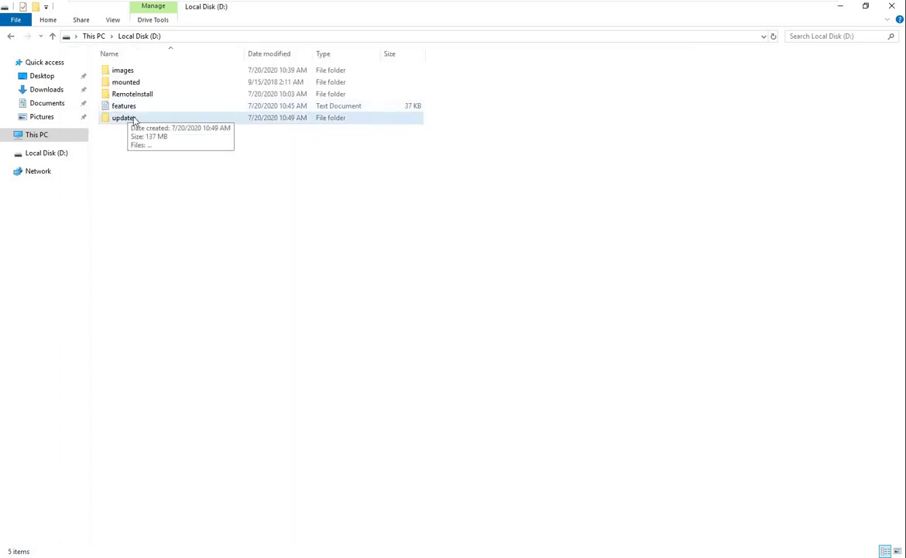
double_click(124, 119)
left_click(113, 19)
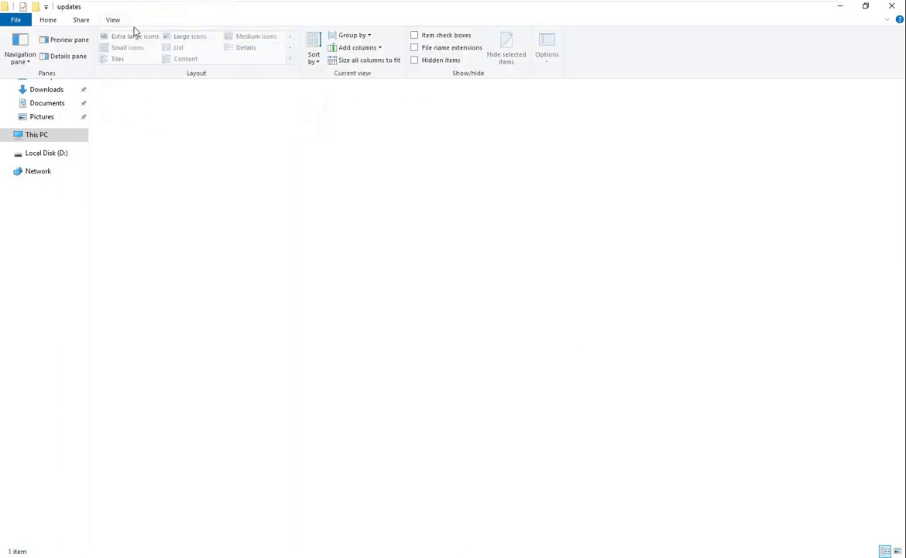
left_click(459, 70)
left_click_drag(244, 54, 447, 54)
left_click(361, 73)
left_click(361, 73)
left_click_drag(361, 71, 98, 70)
key("ctrl+c")
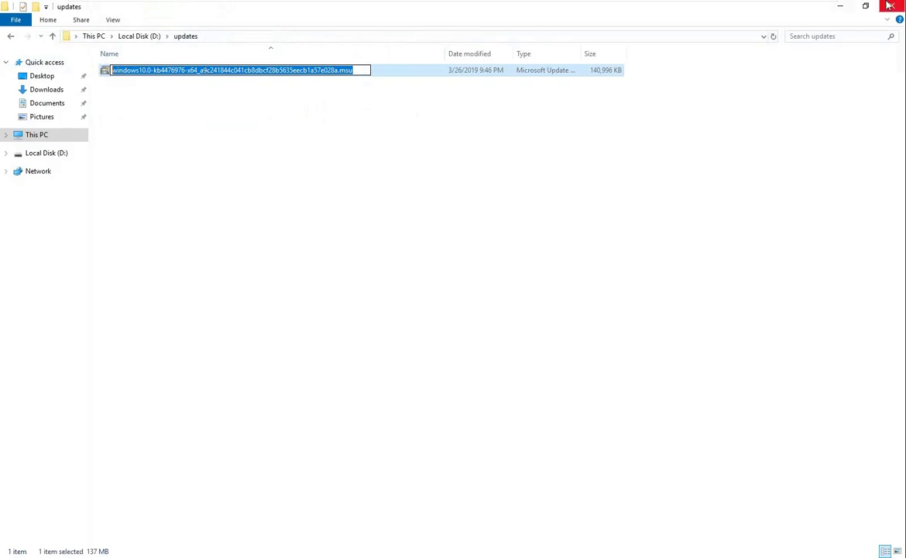
Paste the file name after d:\updates\ and run add-package, which fails with Error 2
key("alt+Tab")
key("ctrl+v")
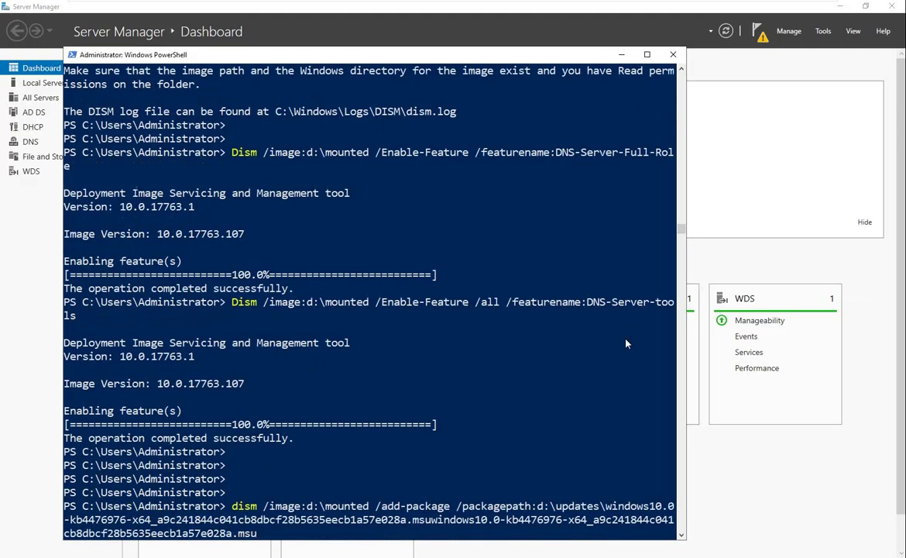
key("Return")
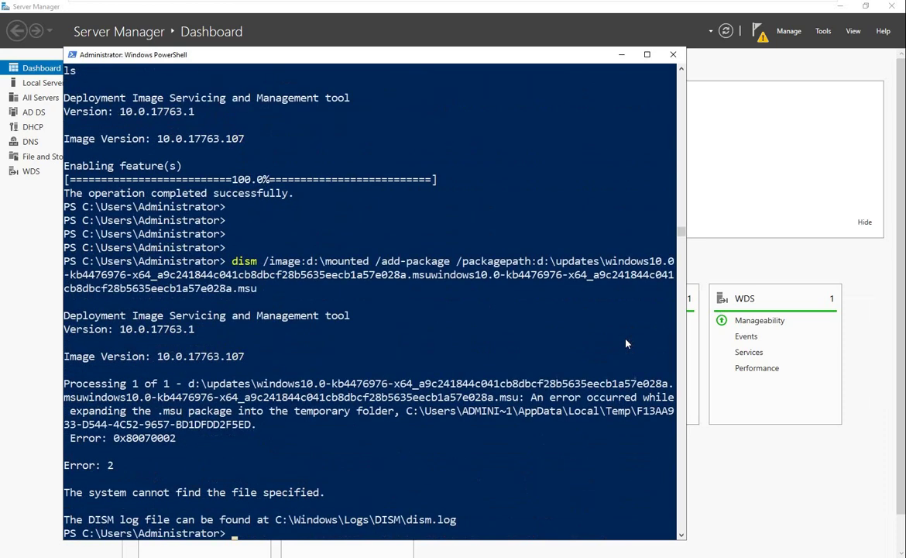
key("Return")
key("Return")
key("Return")
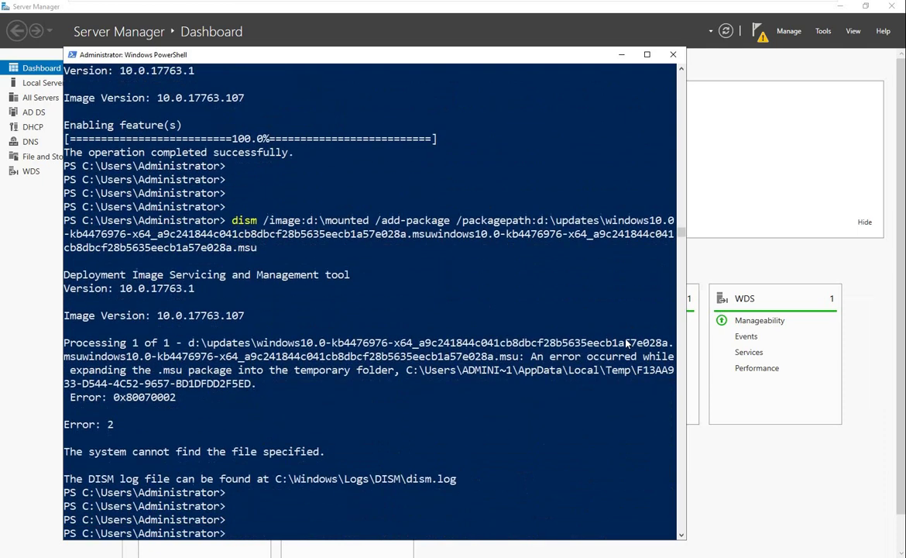
key("Up")
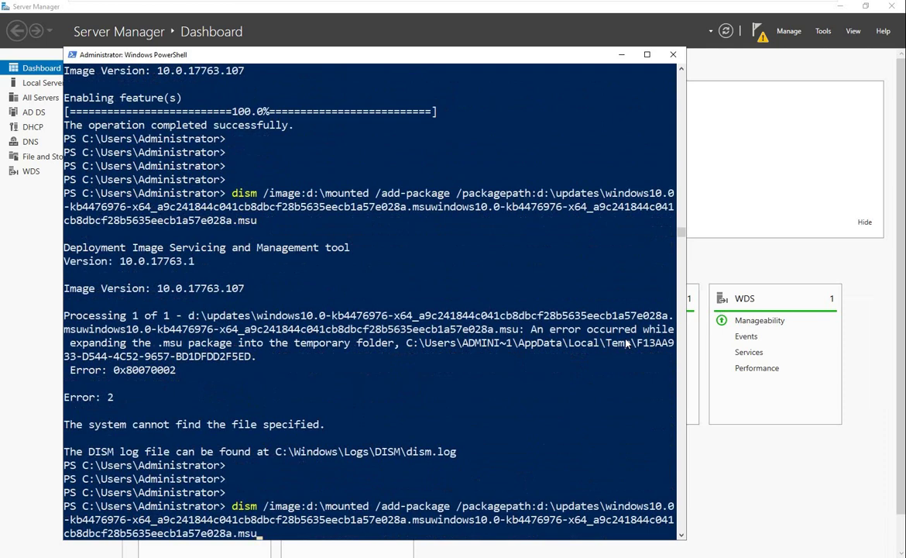
Remove the duplicated file name and rerun add-package for kb4476976 until it completes at 100%
key("BackSpace")
key("BackSpace")
key("BackSpace")
key("BackSpace")
key("BackSpace")
key("BackSpace")
key("BackSpace")
key("BackSpace")
key("BackSpace")
key("BackSpace")
key("BackSpace")
key("BackSpace")
key("BackSpace")
key("BackSpace")
key("BackSpace")
key("BackSpace")
key("BackSpace")
key("BackSpace")
key("BackSpace")
key("BackSpace")
key("BackSpace")
key("BackSpace")
key("BackSpace")
key("BackSpace")
key("BackSpace")
key("BackSpace")
key("BackSpace")
key("BackSpace")
key("BackSpace")
key("BackSpace")
key("BackSpace")
key("BackSpace")
key("BackSpace")
key("BackSpace")
key("BackSpace")
key("BackSpace")
key("BackSpace")
key("BackSpace")
key("BackSpace")
key("BackSpace")
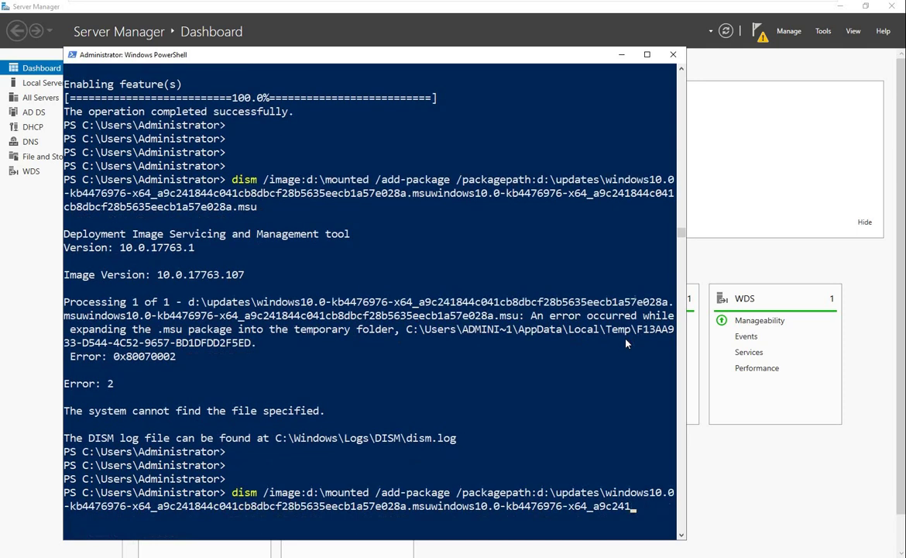
key("BackSpace")
key("BackSpace")
key("BackSpace")
key("BackSpace")
key("BackSpace")
key("BackSpace")
key("BackSpace")
key("BackSpace")
key("BackSpace")
key("BackSpace")
key("BackSpace")
key("BackSpace")
key("BackSpace")
key("BackSpace")
key("BackSpace")
key("BackSpace")
key("BackSpace")
key("BackSpace")
key("BackSpace")
key("BackSpace")
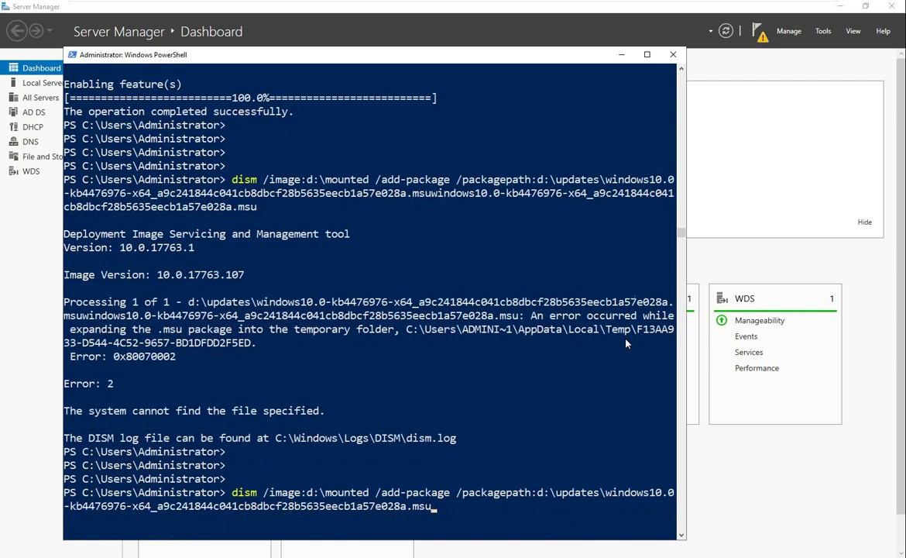
key("Return")
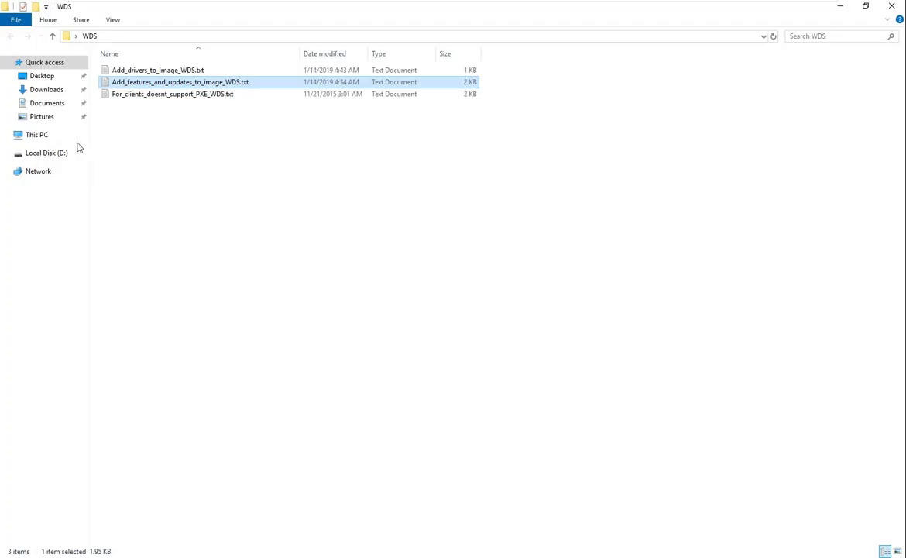
left_click(76, 150)
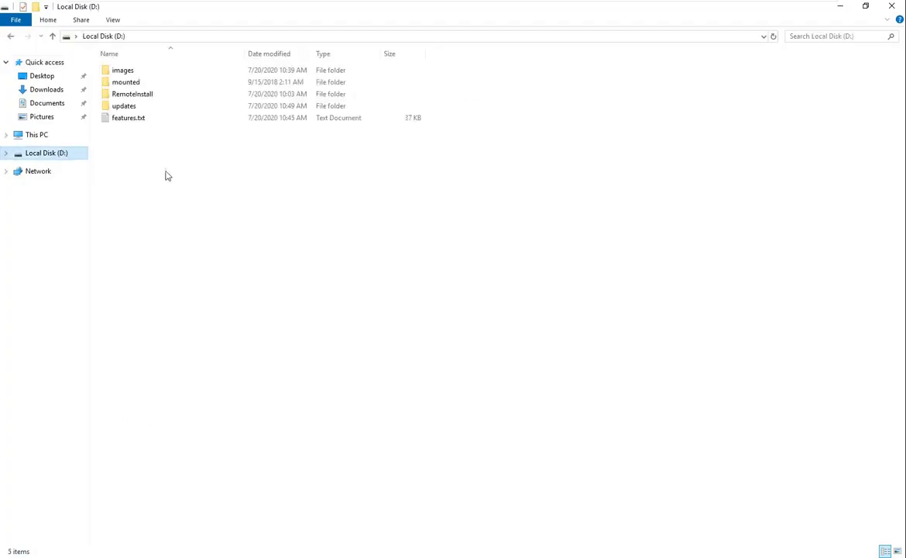
double_click(127, 109)
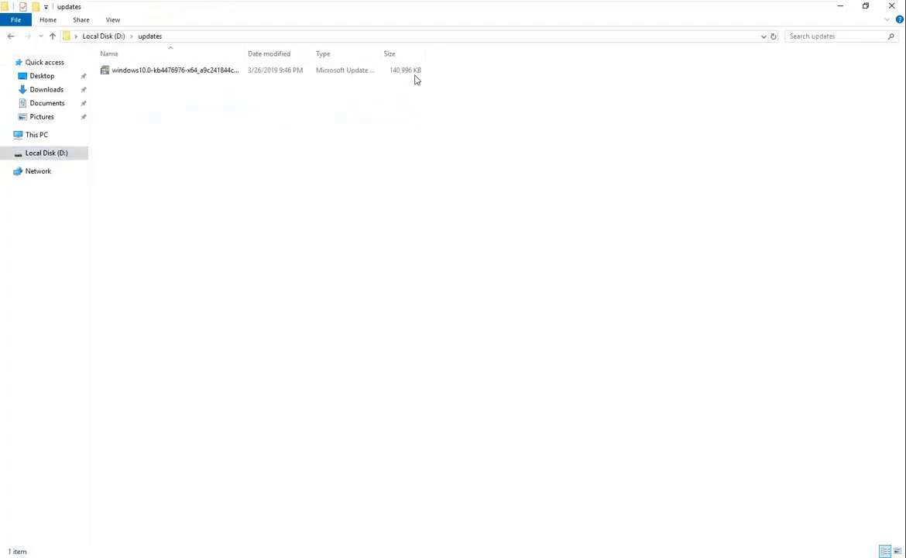
left_click(412, 75)
left_click(840, 6)
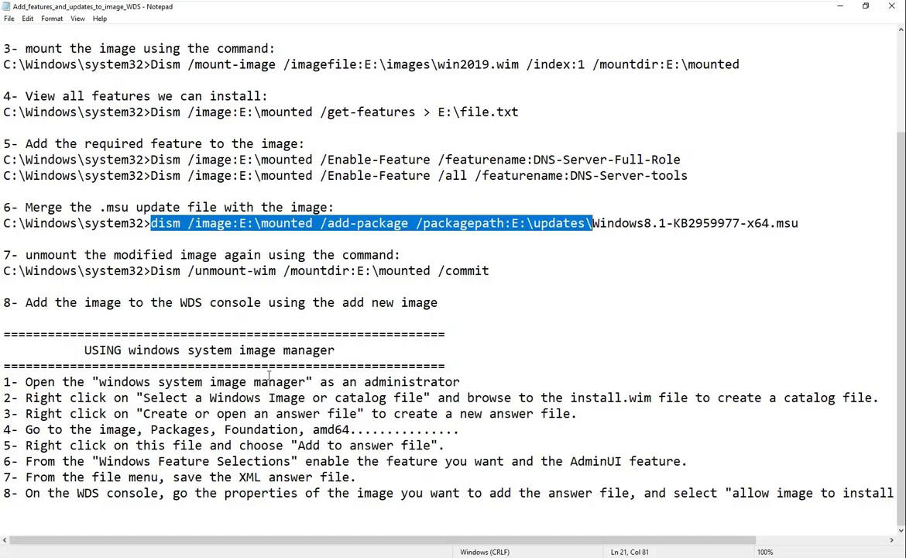
Paste the Dism /unmount-wim /commit command, change the mount drive from E: to d:, and run it
left_click_drag(151, 271, 500, 273)
key("ctrl+c")
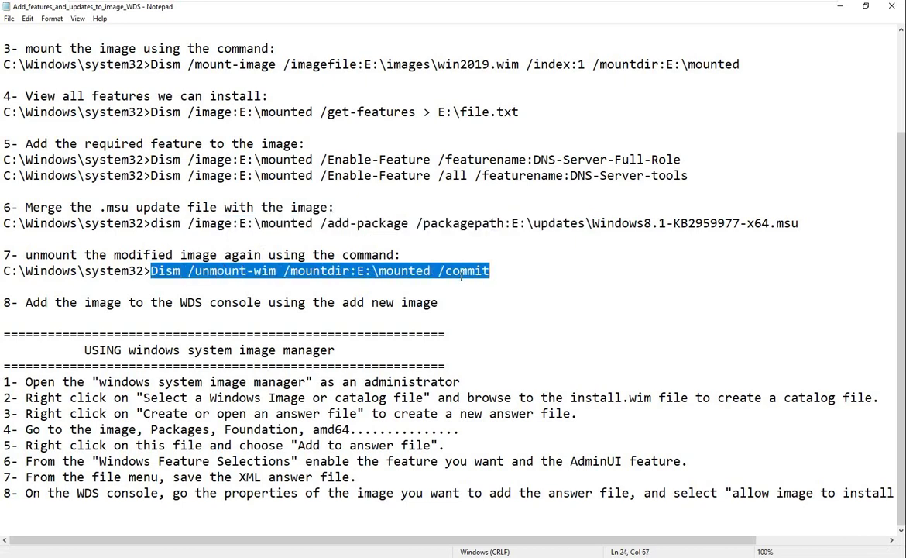
key("alt+Tab")
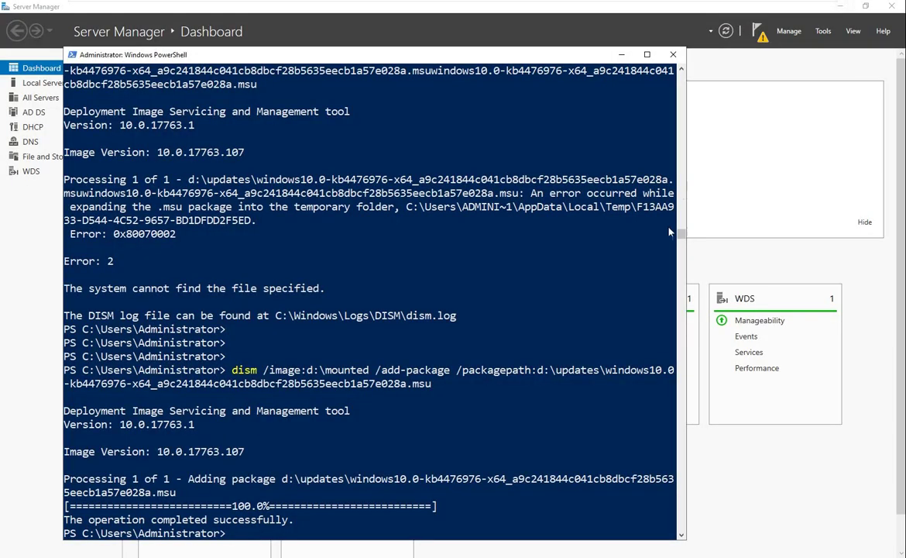
key("Return")
key("Return")
key("Return")
key("ctrl+v")
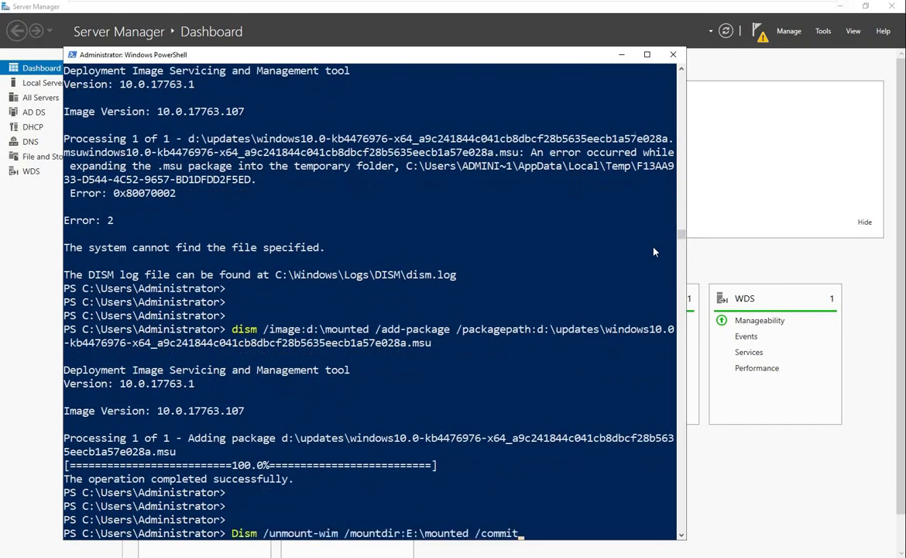
key("Left")
key("Left")
key("Left")
key("Left")
key("Left")
key("Left")
key("Left")
key("Left")
key("Left")
key("Left")
key("Left")
key("Left")
key("BackSpace")
type("d")
key("Return")
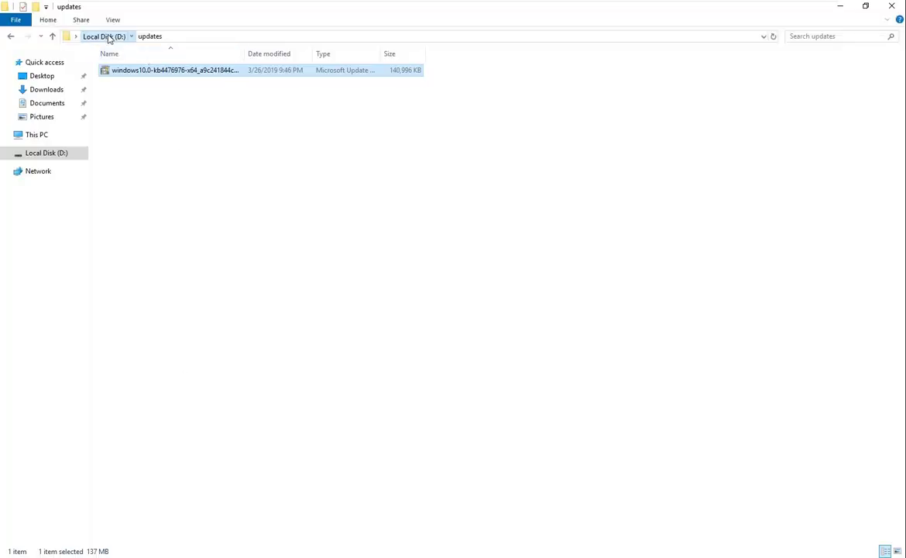
Browse D:'s mounted and images folders, check win2019.wim's size (3,813,282 KB), then minimize Explorer
left_click(109, 37)
double_click(127, 82)
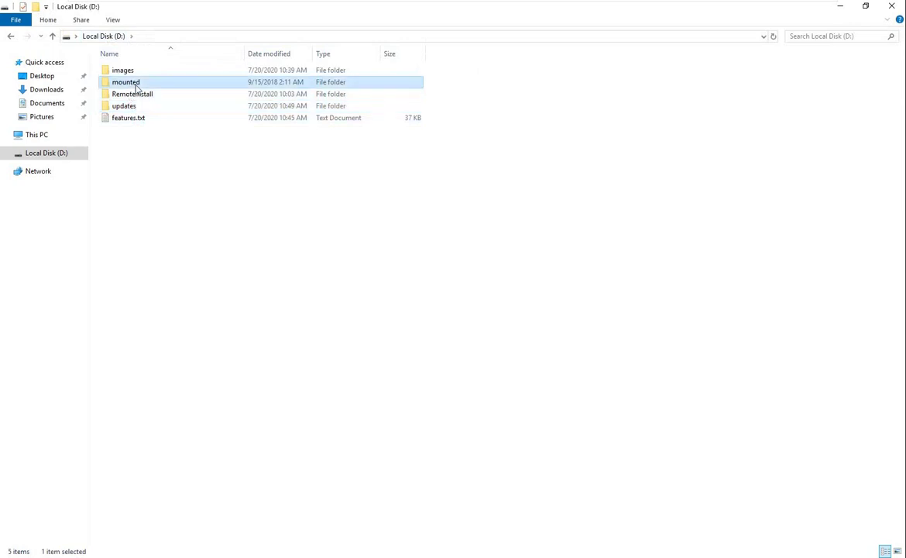
left_click(112, 36)
left_click(124, 71)
double_click(127, 71)
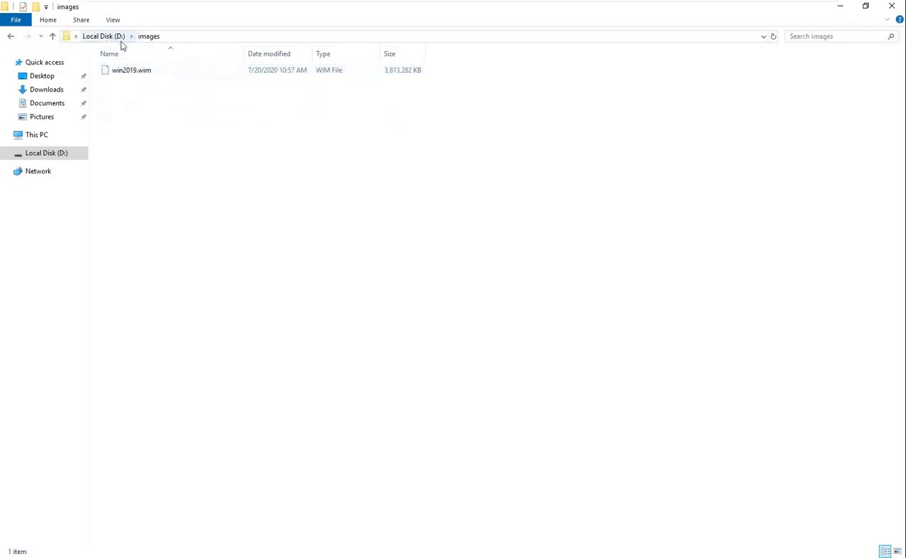
left_click(393, 75)
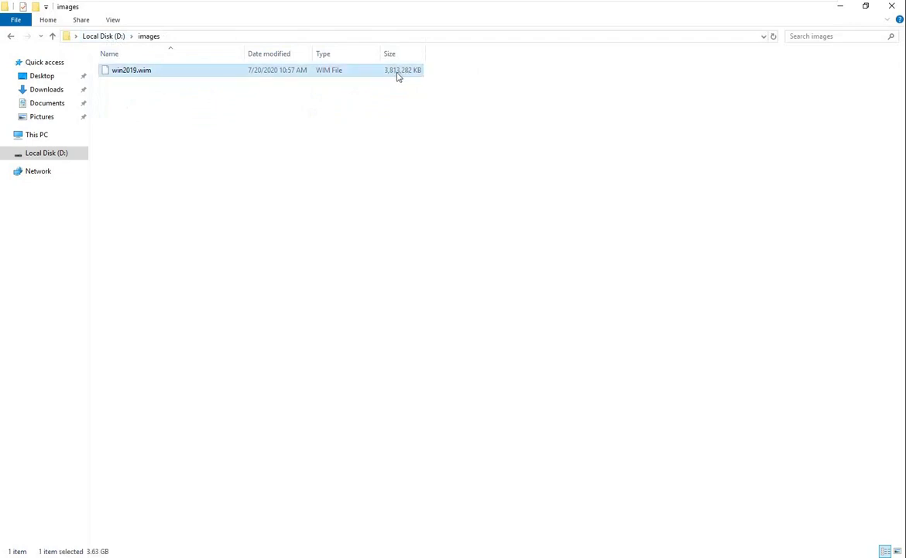
left_click(112, 36)
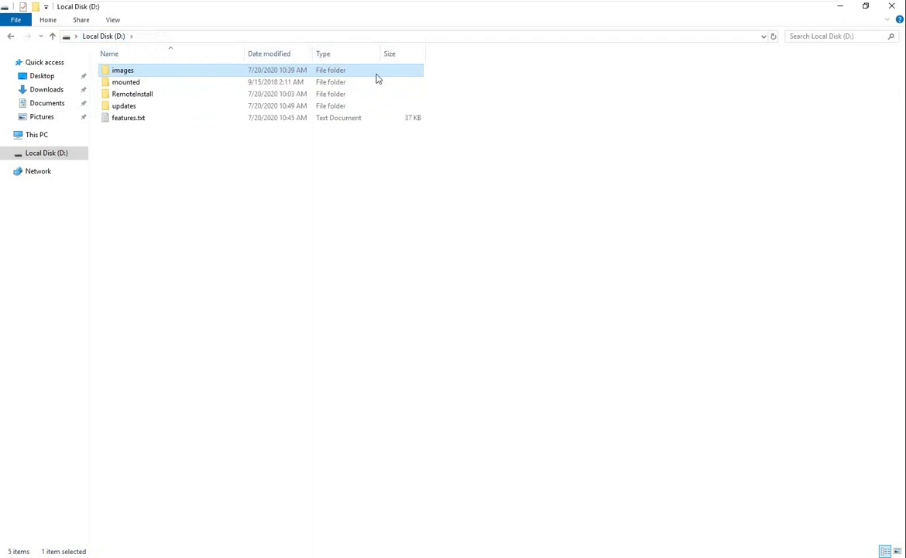
left_click(841, 6)
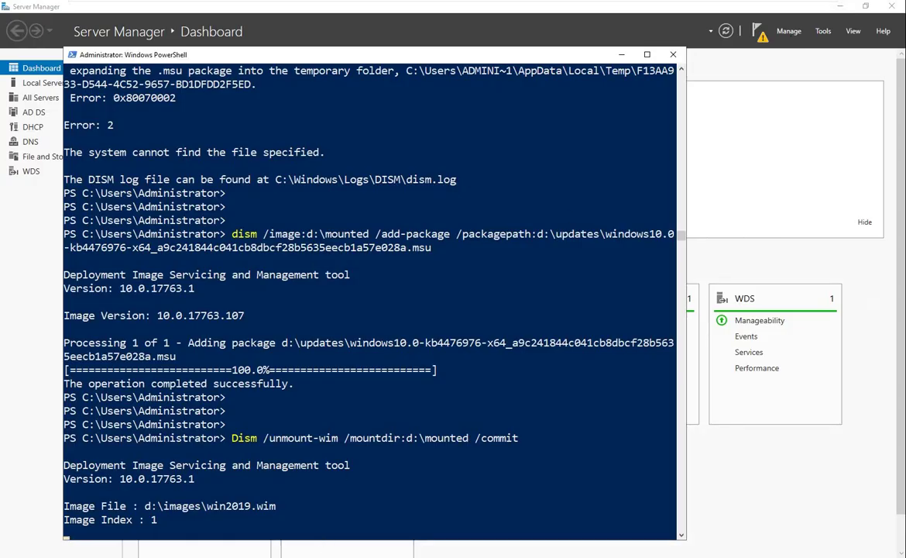
Bring the WDS console forward, confirm DISM committed win2019.wim successfully, and close PowerShell
mouse_move(217, 552)
left_click(216, 467)
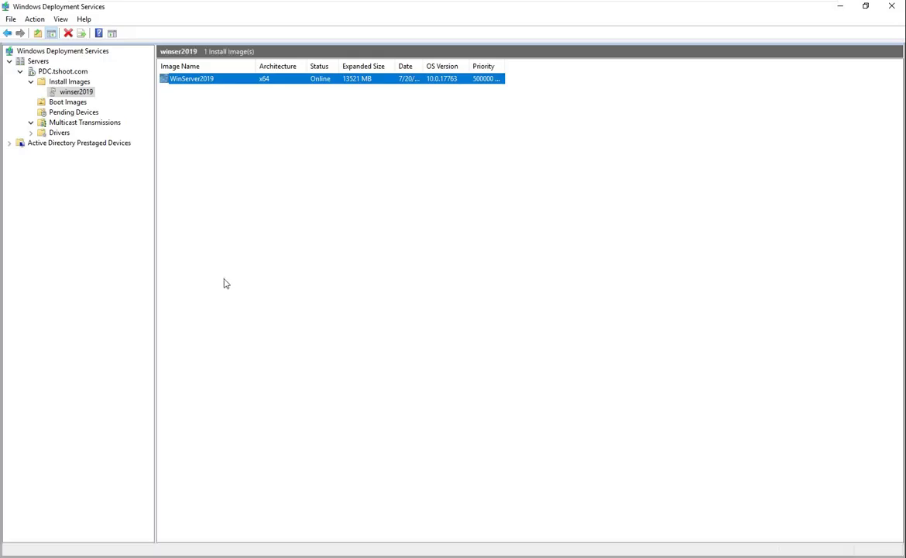
right_click(72, 95)
left_click(402, 243)
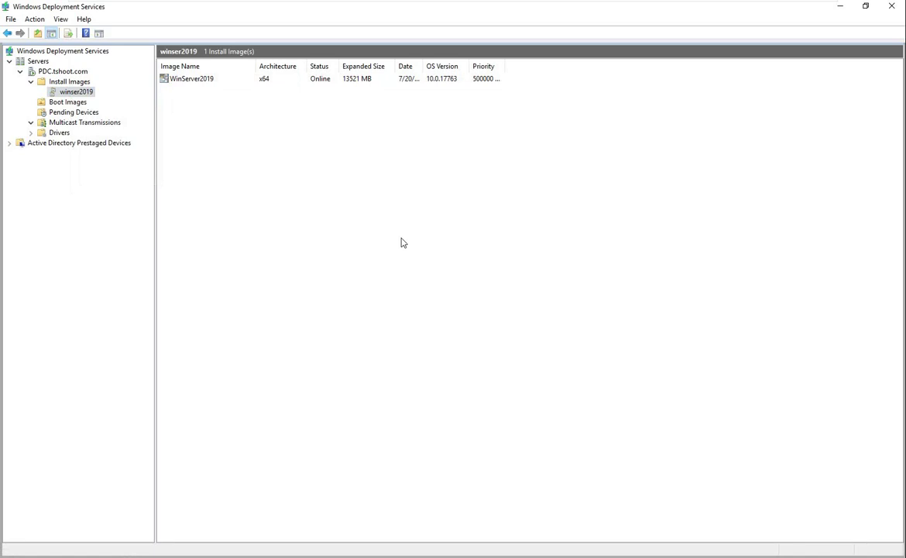
mouse_move(633, 5)
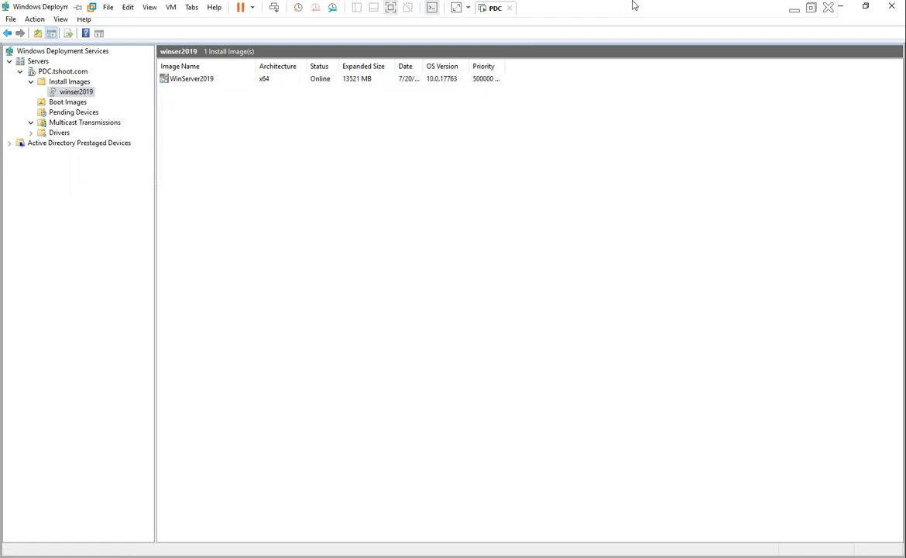
key("alt+Tab")
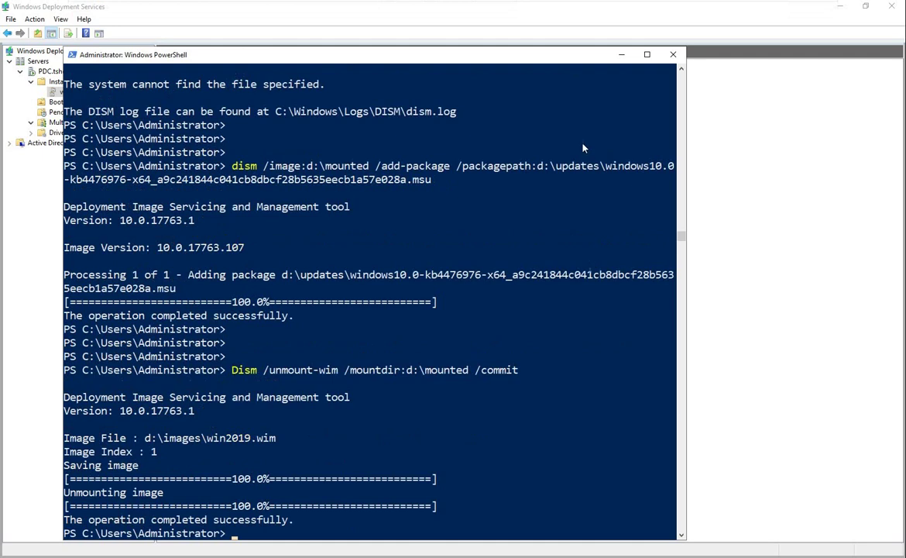
left_click(673, 55)
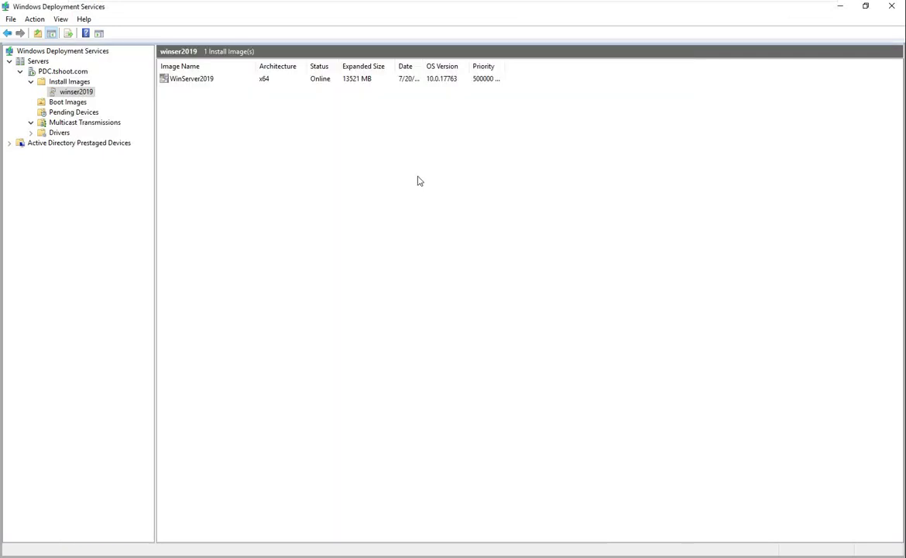
Start adding an install image to winser2019 from D:\images\win2019.wim
right_click(76, 92)
left_click(132, 100)
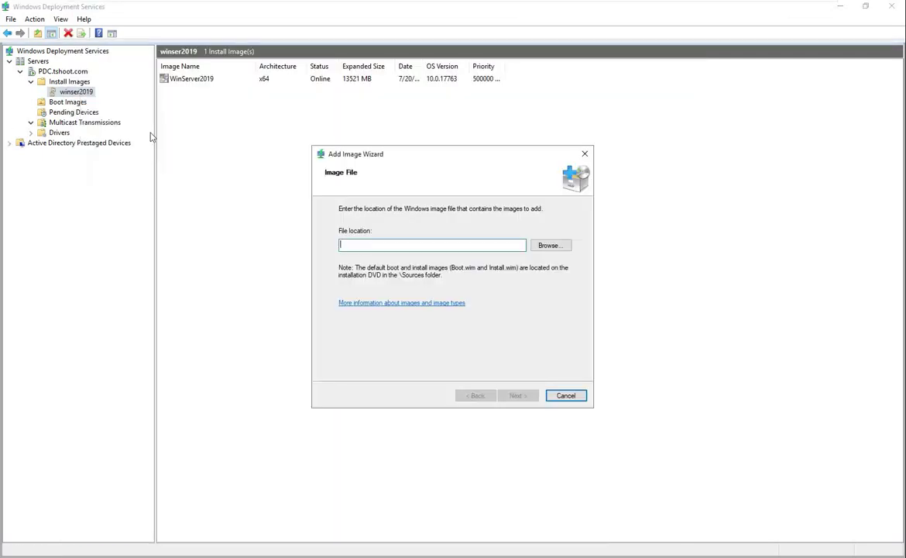
left_click(555, 250)
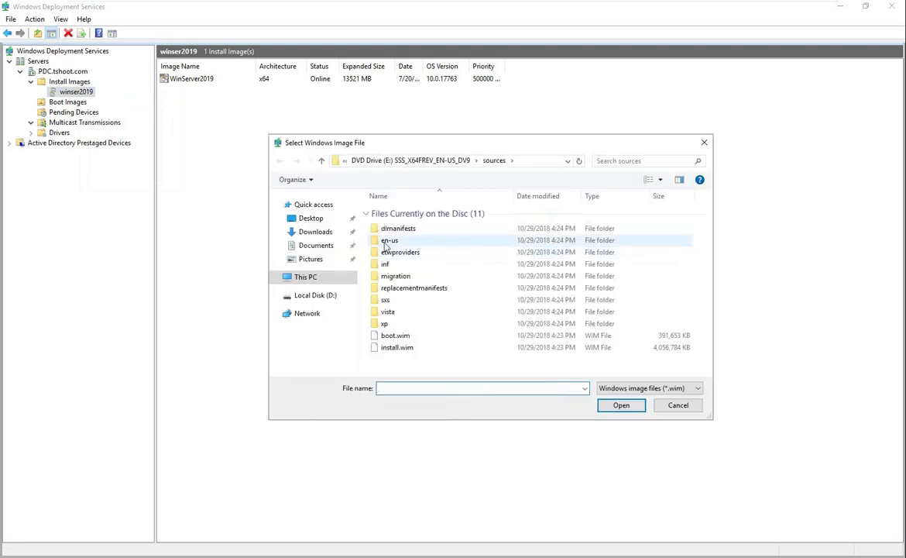
left_click(325, 296)
double_click(392, 213)
double_click(397, 215)
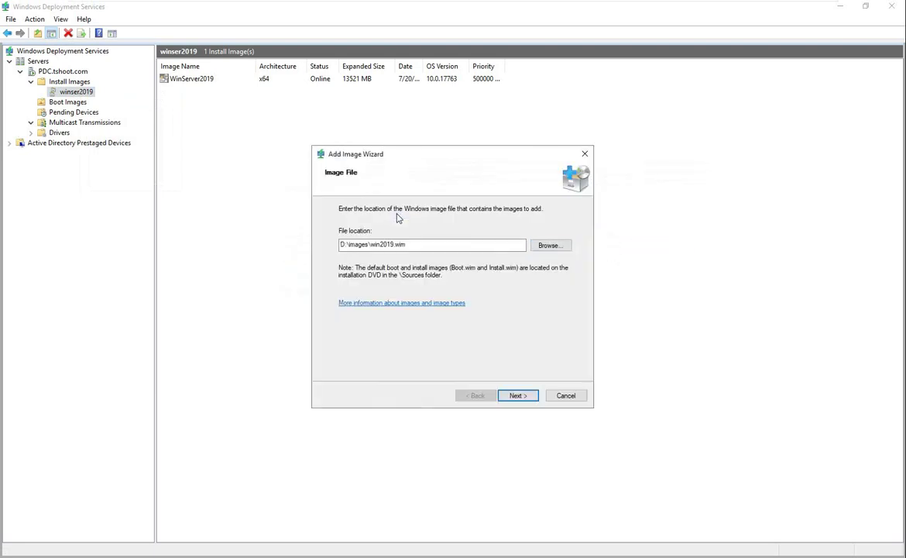
left_click(516, 395)
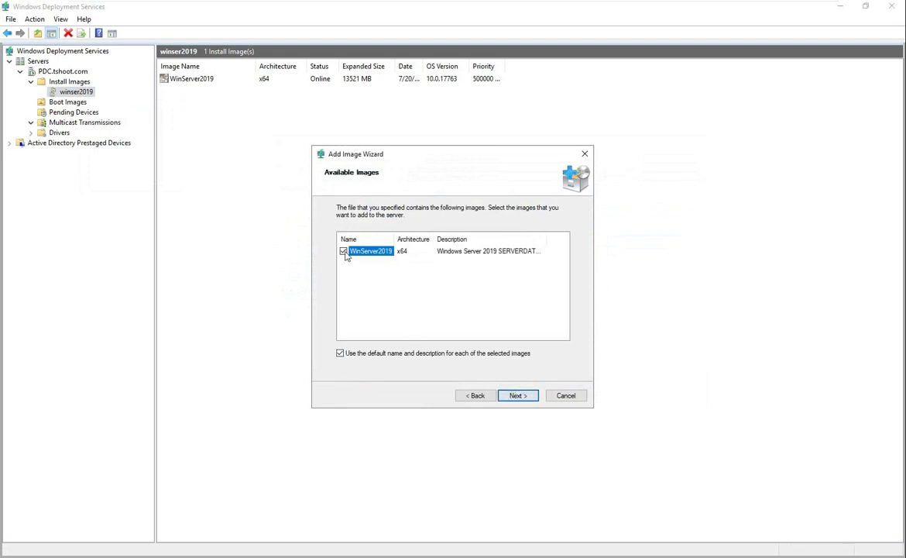
Replace the default name with 'DNS server with updates' and finish the wizard
left_click(340, 353)
left_click(516, 395)
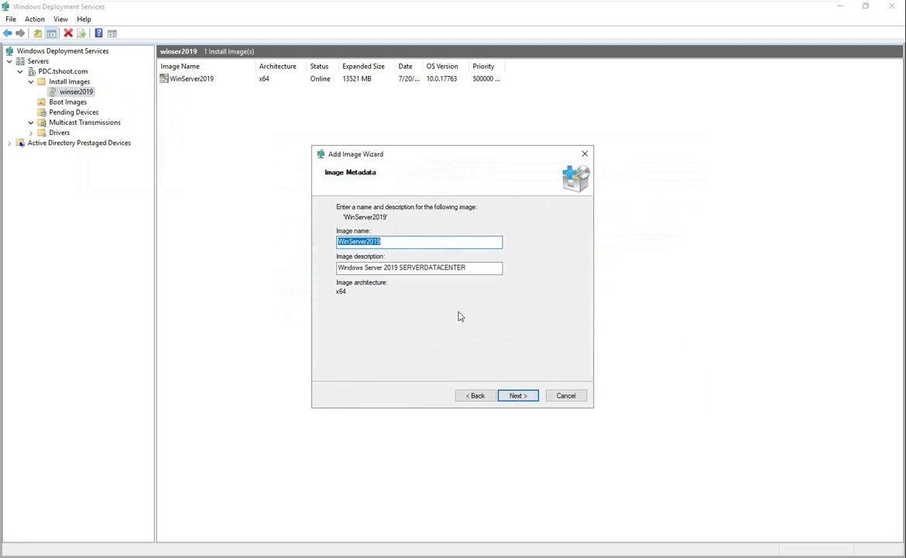
type("DNS server with updates")
left_click(515, 397)
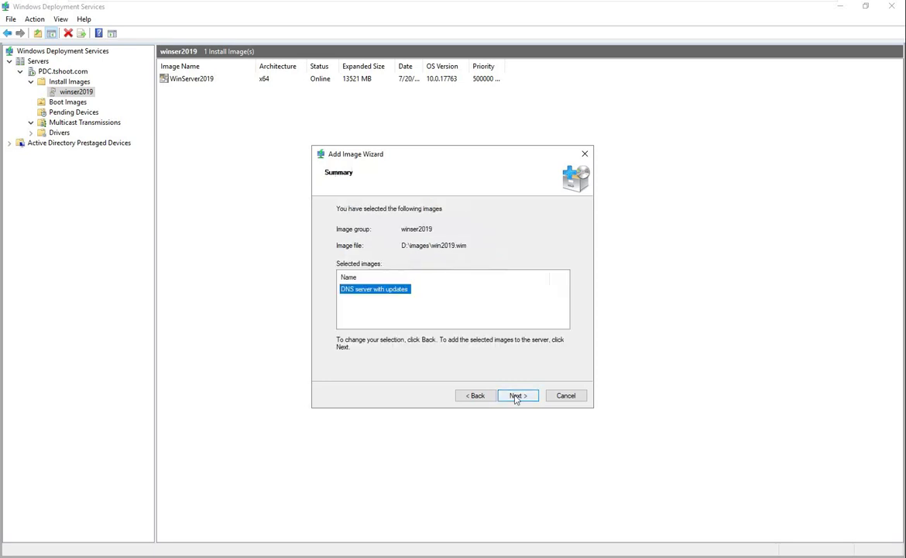
left_click(516, 395)
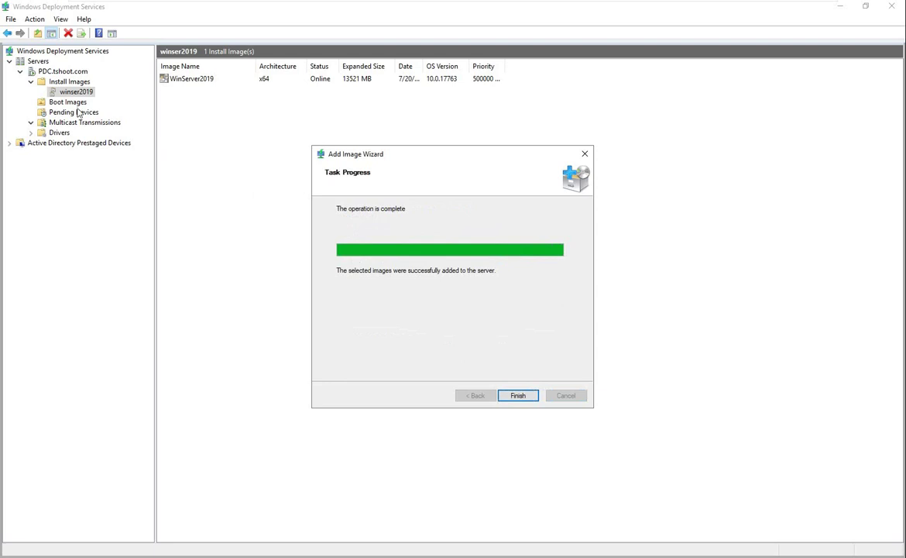
left_click(522, 398)
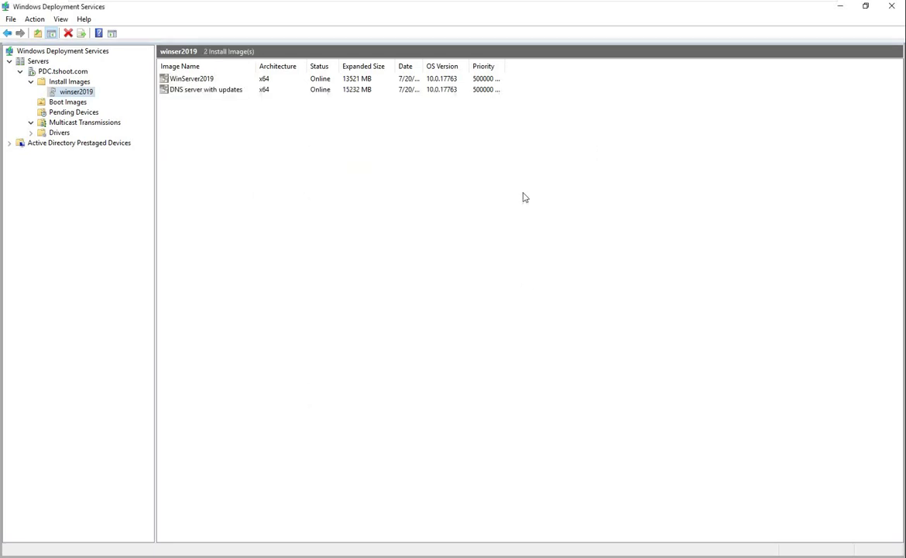
Create a Typical new Windows Server 2016 virtual machine with the default disk size
mouse_move(526, 3)
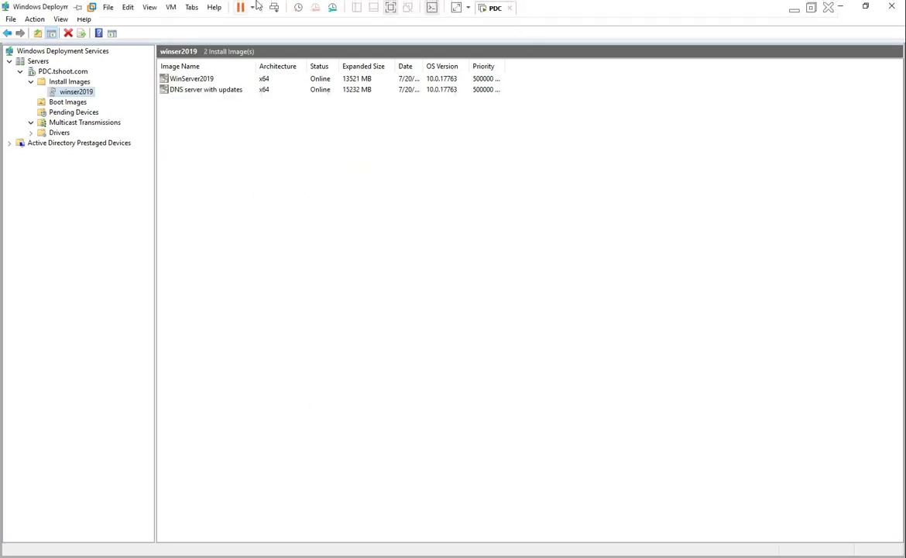
left_click(107, 8)
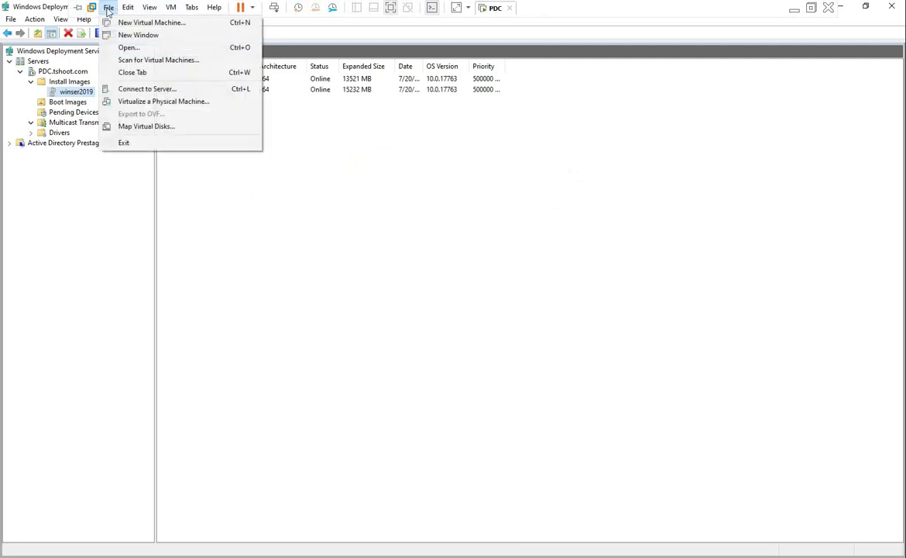
left_click(143, 23)
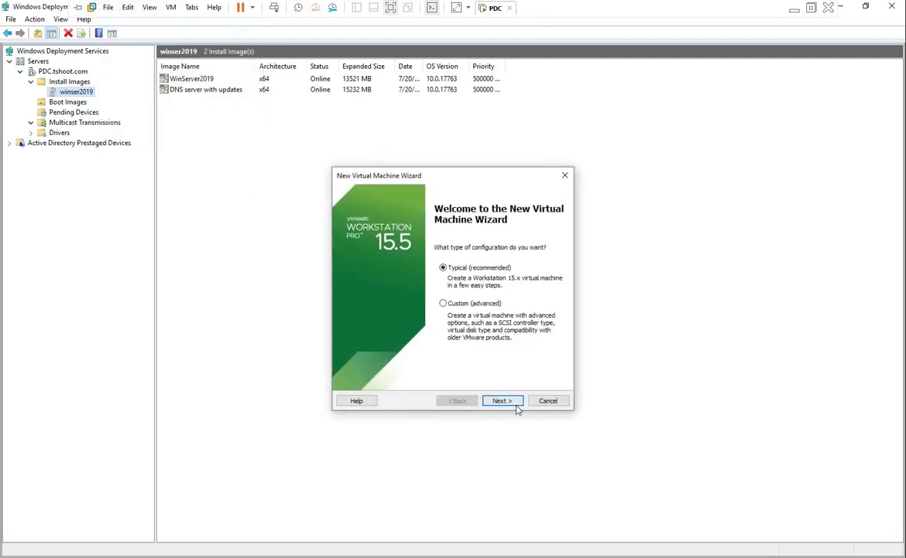
left_click(511, 402)
left_click(510, 402)
left_click(507, 405)
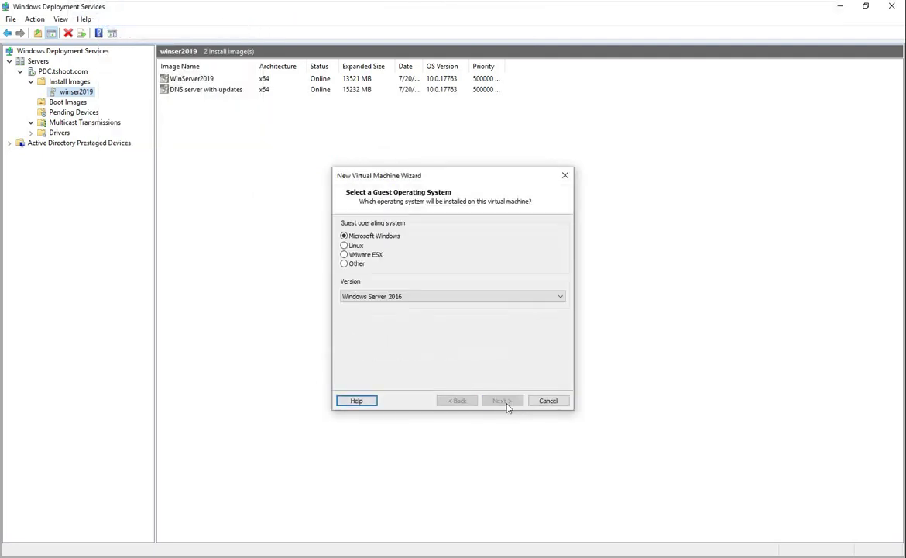
type("WDS")
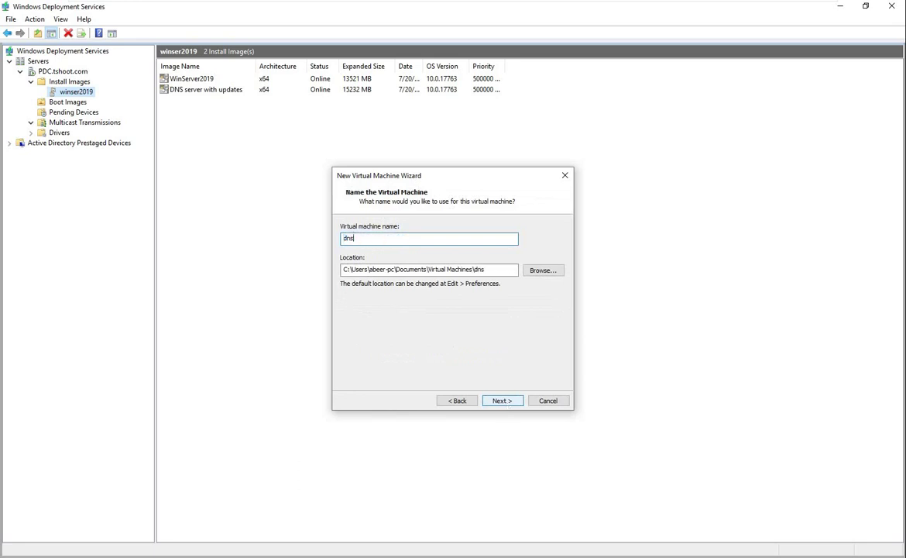
left_click(507, 404)
left_click(508, 402)
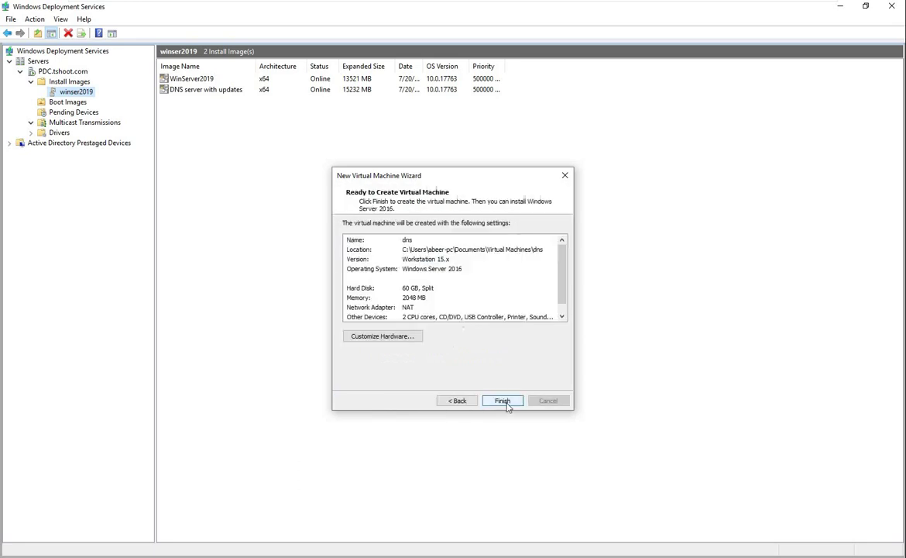
Customize the hardware to 4 GB memory and a bridged network adapter, then finish
left_click(382, 336)
mouse_move(483, 238)
left_mouse_down()
mouse_move(486, 210)
mouse_move(484, 240)
mouse_move(482, 233)
left_mouse_up()
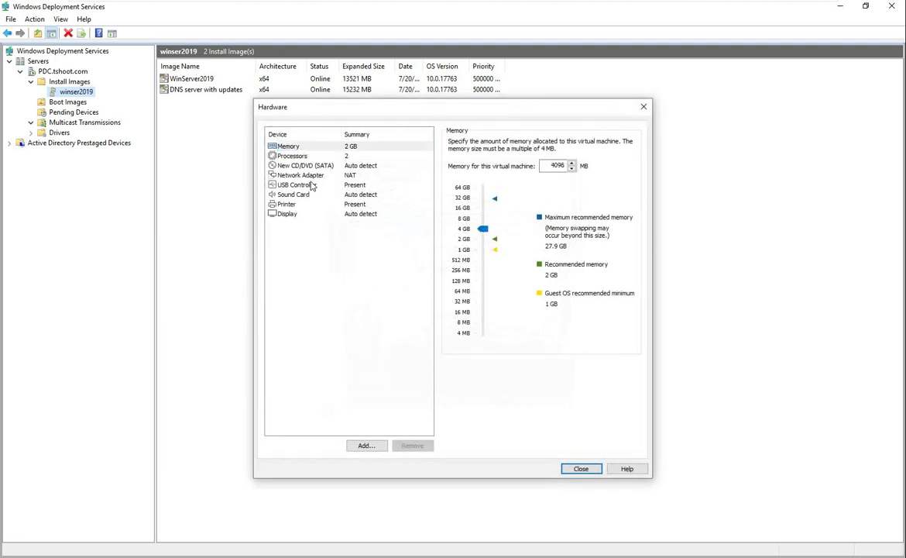
left_click(295, 175)
left_click(453, 183)
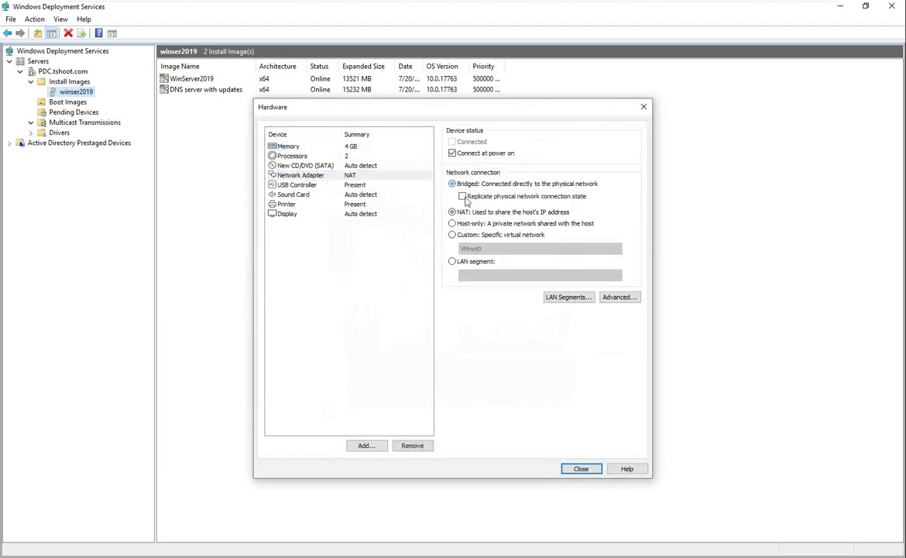
left_click(581, 469)
left_click(500, 401)
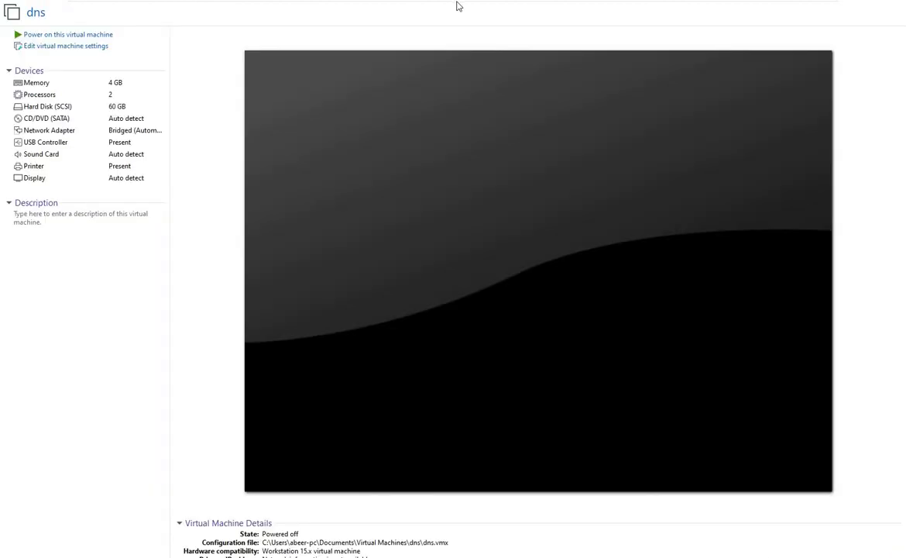
Power on the dns VM, decline the CD/DVD connection, and let it PXE boot from WDS
left_click(86, 33)
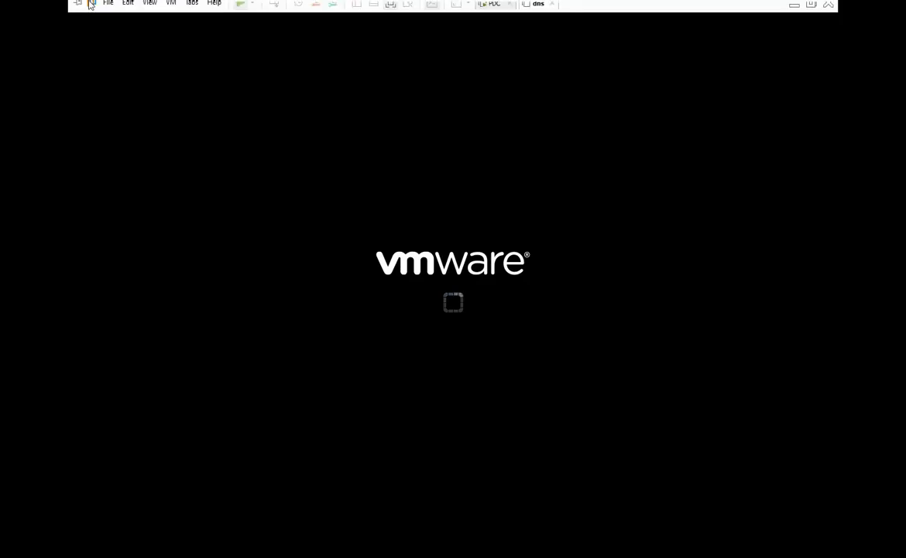
left_click(519, 319)
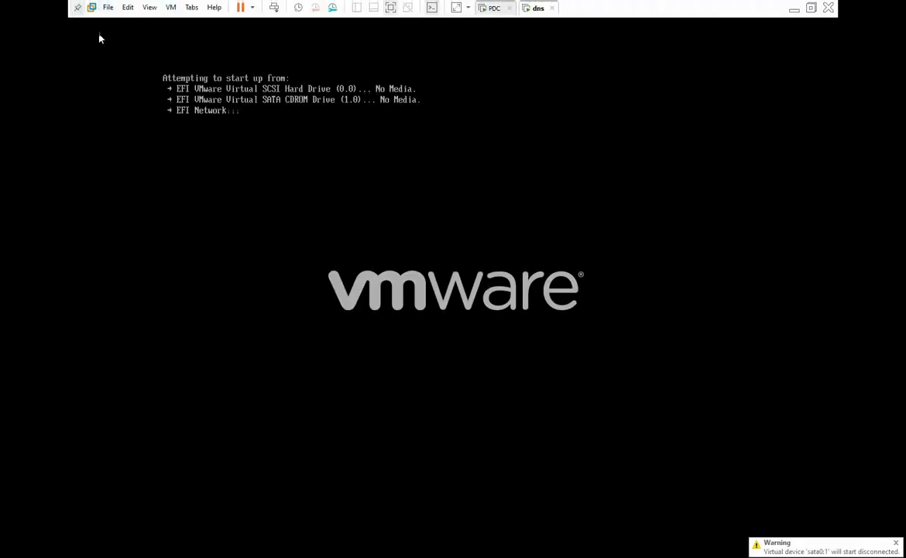
left_click(260, 149)
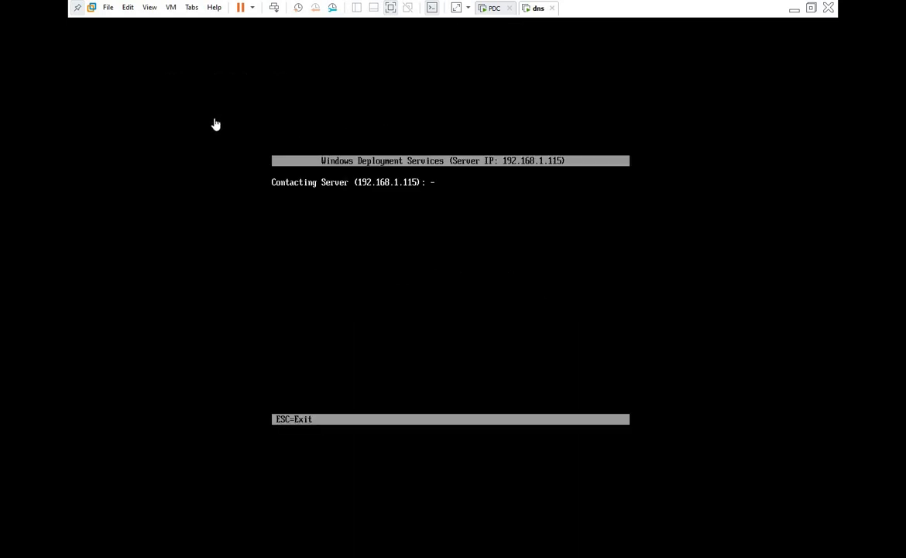
left_click(395, 259)
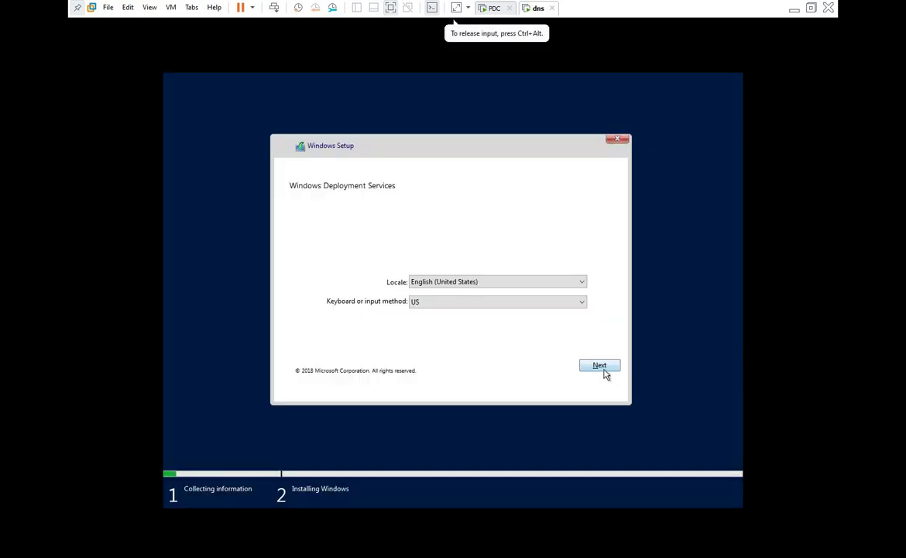
Continue past locale settings and sign in with the tshoot domain administrator credentials
left_click(604, 369)
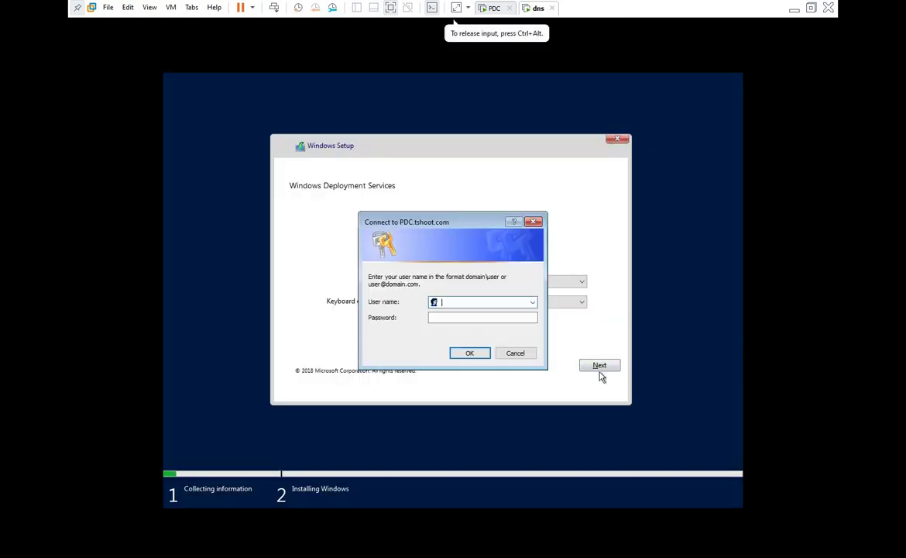
type("tshoot\\administrator")
key("Tab")
type("Pa$$w0rd")
key("Return")
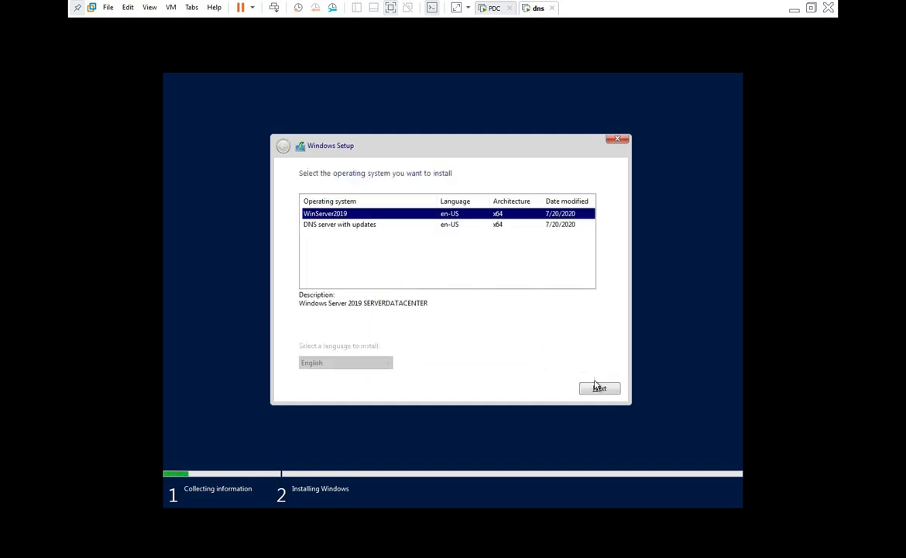
Select the 'DNS server with updates' image and install it onto Drive 0's unallocated space
left_click(366, 226)
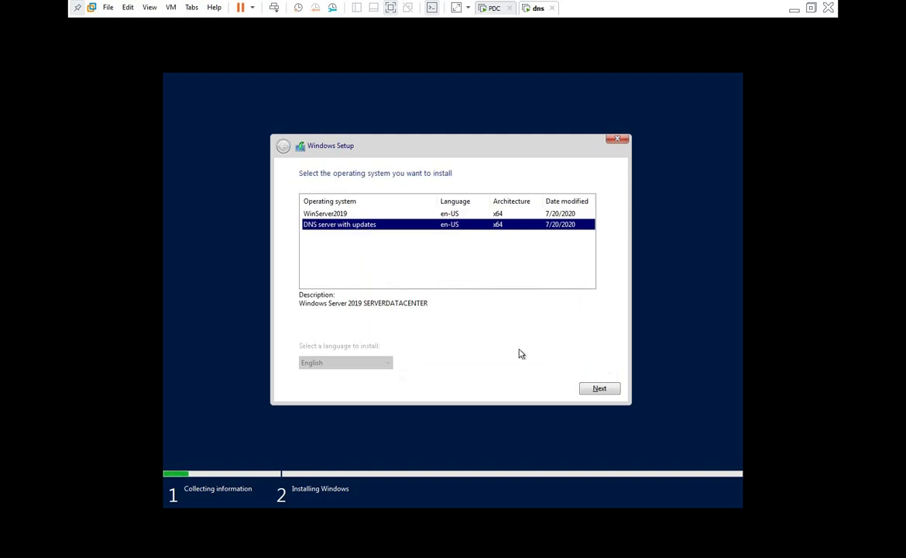
left_click(592, 386)
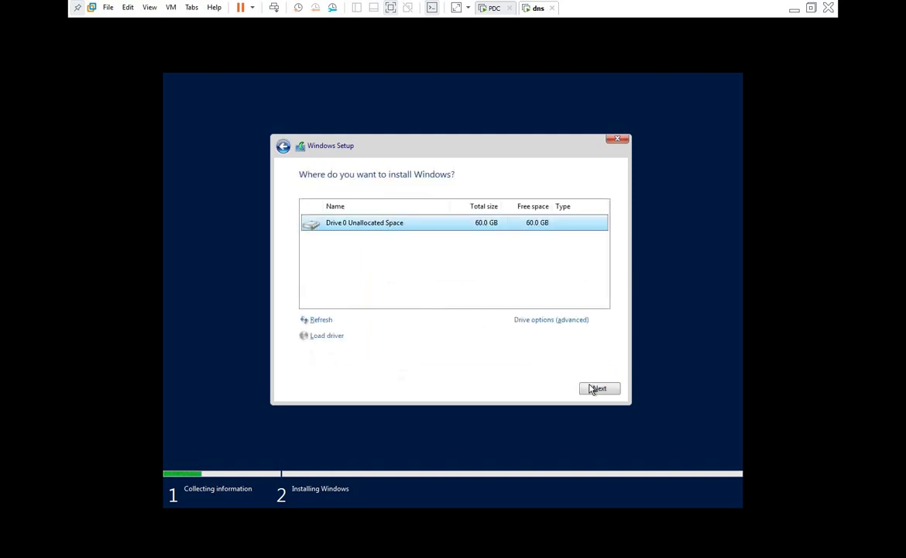
left_click(592, 388)
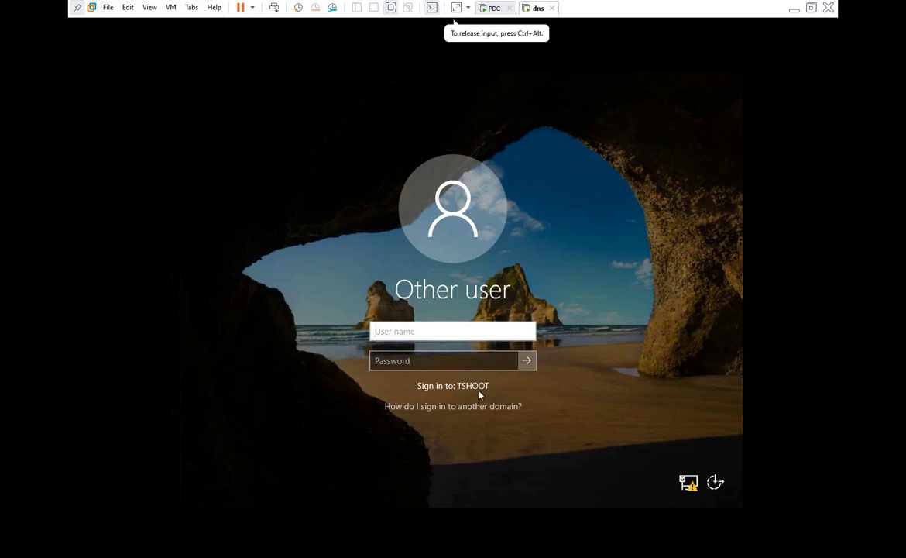
Sign in to the TSHOOT domain as administrator and permanently dismiss the Admin Center popup
type("t")
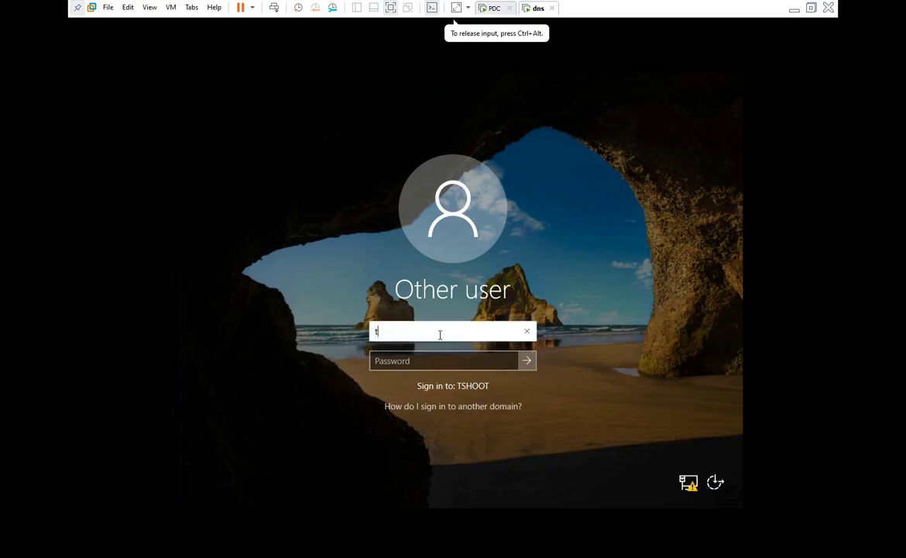
type("shoot\\adm")
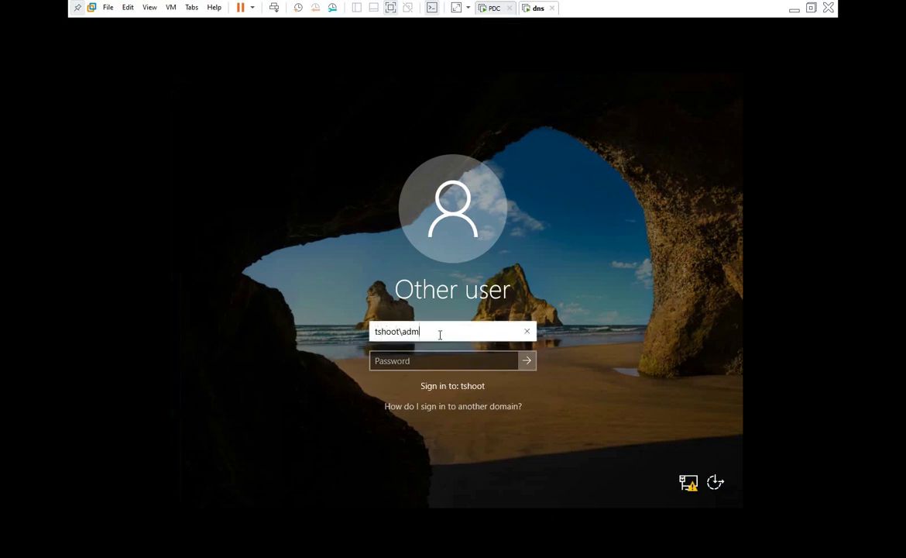
type("inistrator")
key("Tab")
type("*******")
key("Return")
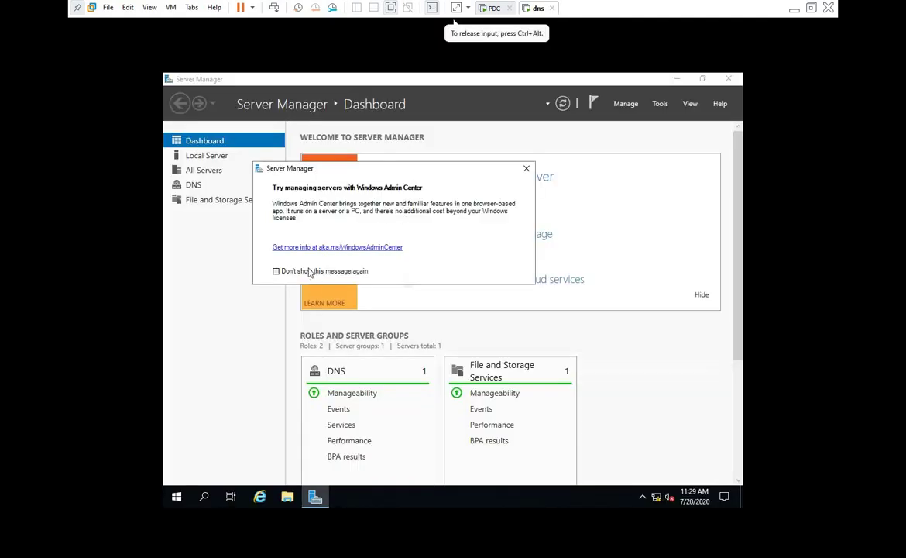
left_click(276, 270)
left_click(526, 168)
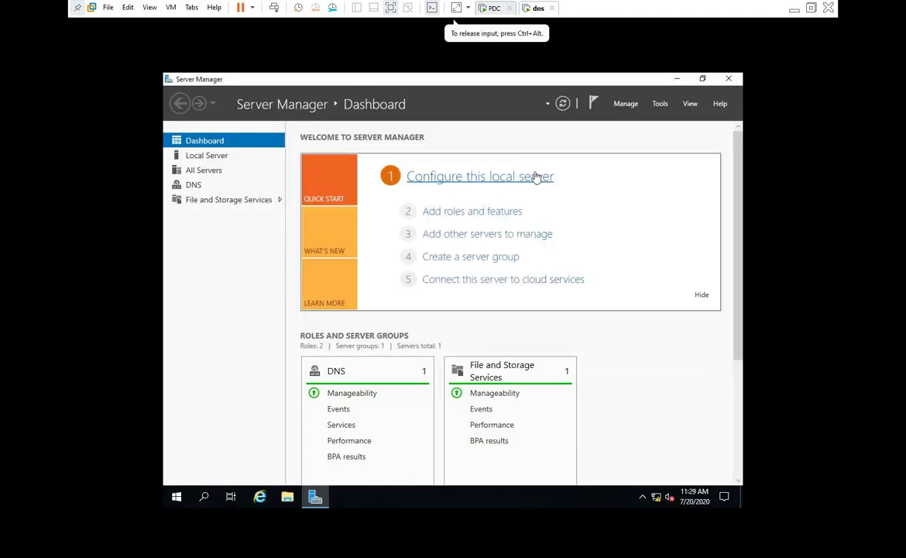
Open DNS Manager from Tools, expand the ADMINISTRATOR1 server, then close the console
left_click(660, 104)
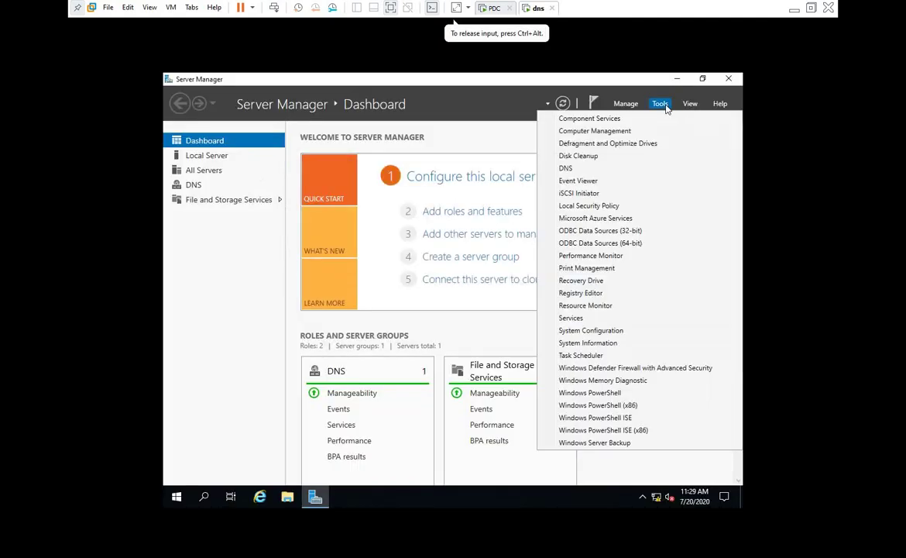
left_click(574, 170)
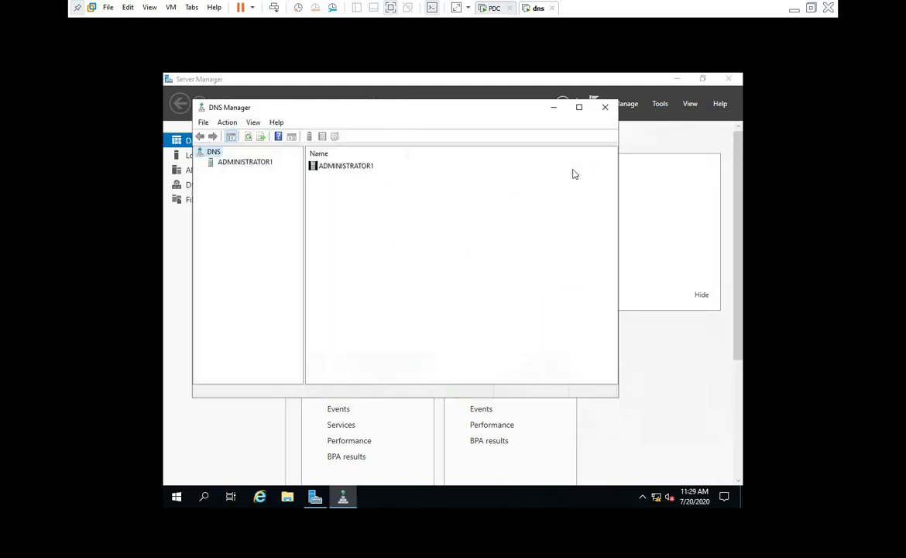
double_click(244, 162)
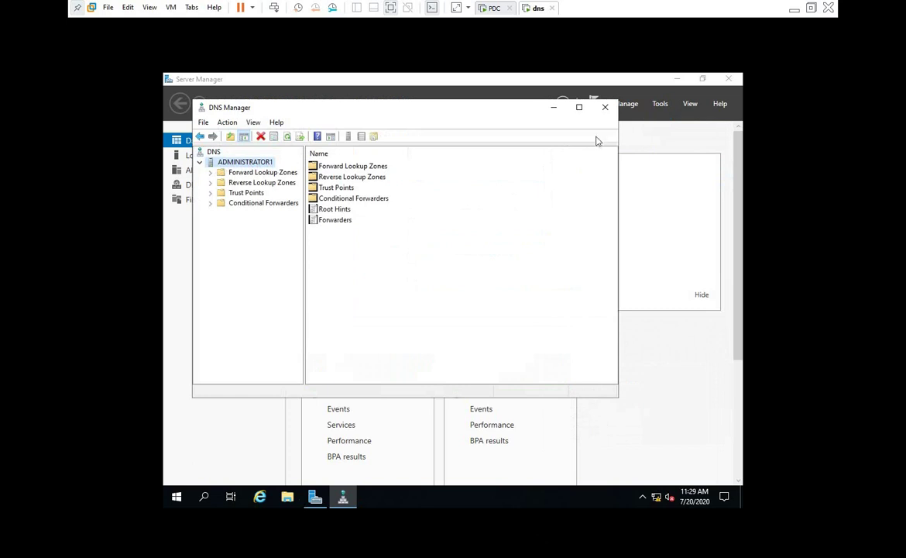
left_click(605, 107)
From Local Server, run Add Roles and Features to confirm DNS Server (Installed), then cancel
left_click(448, 179)
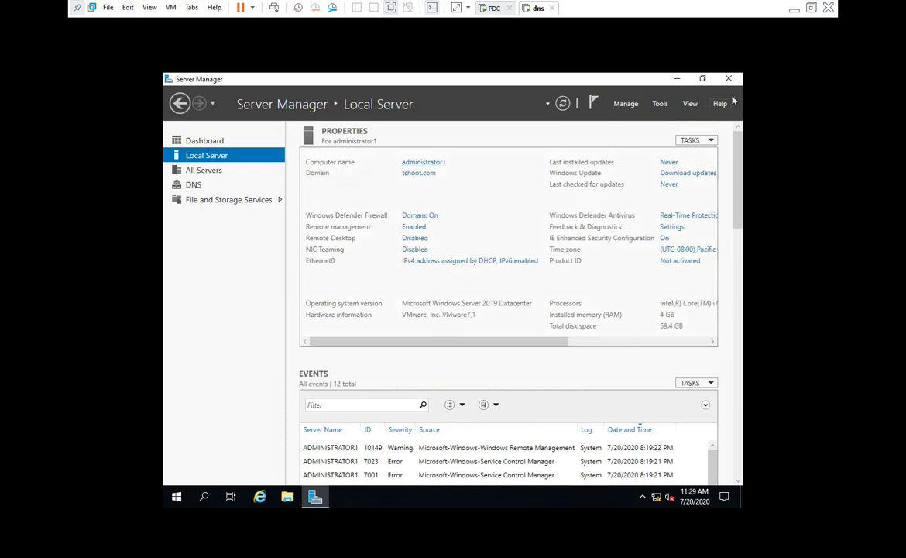
left_click(626, 103)
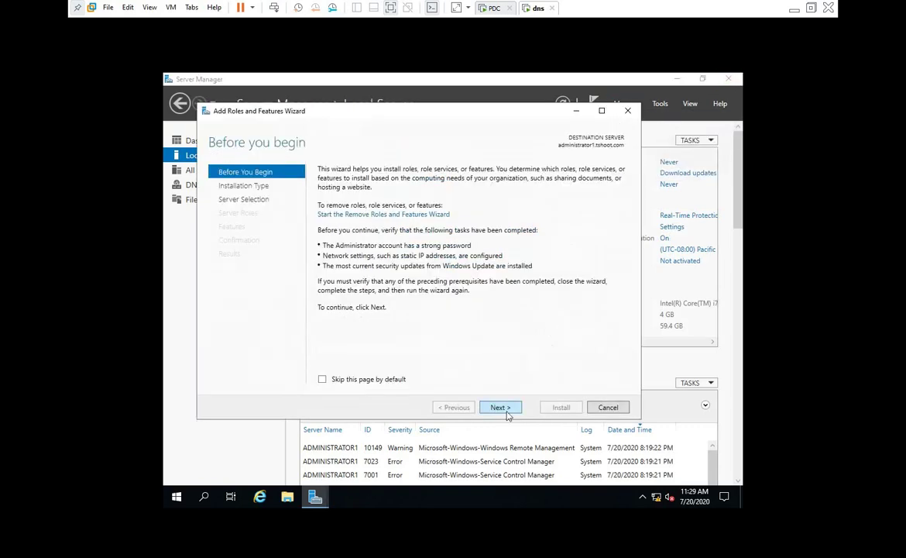
left_click(502, 408)
left_click(503, 408)
left_click(502, 408)
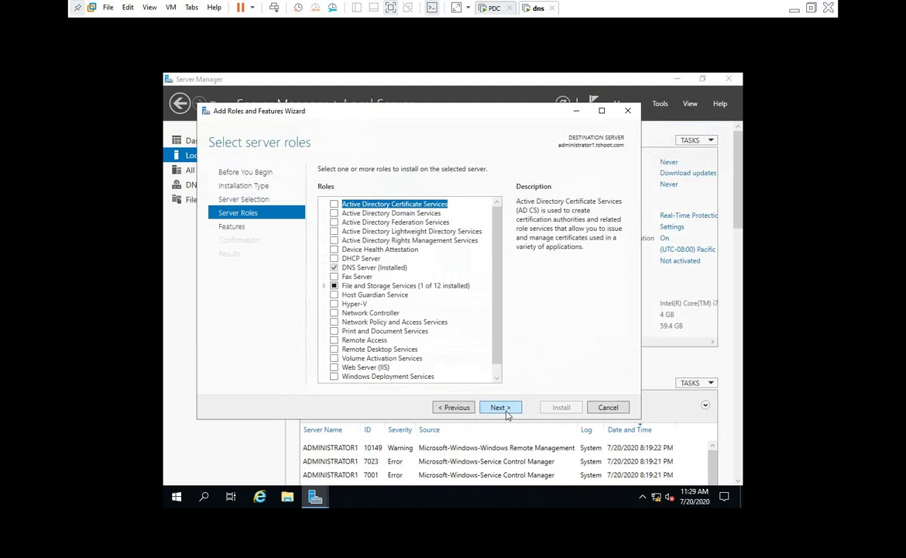
left_click(372, 268)
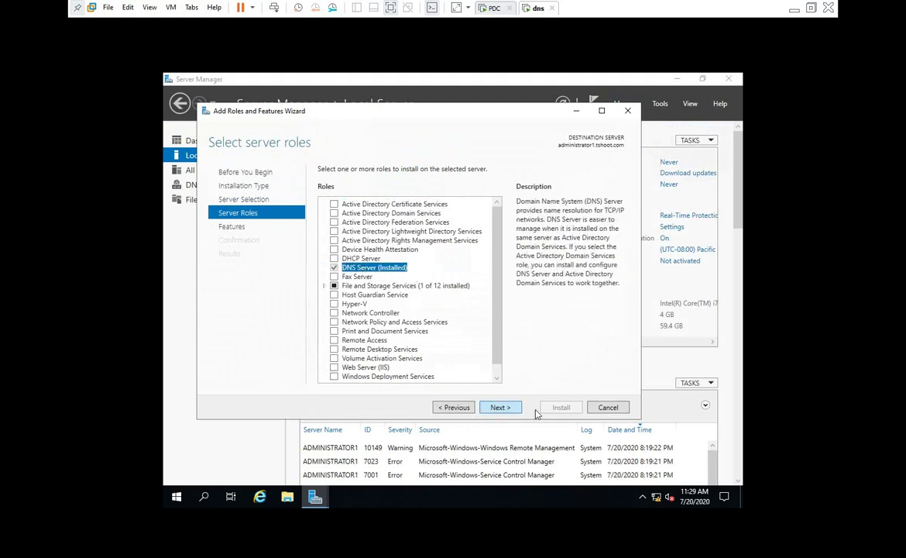
left_click(608, 407)
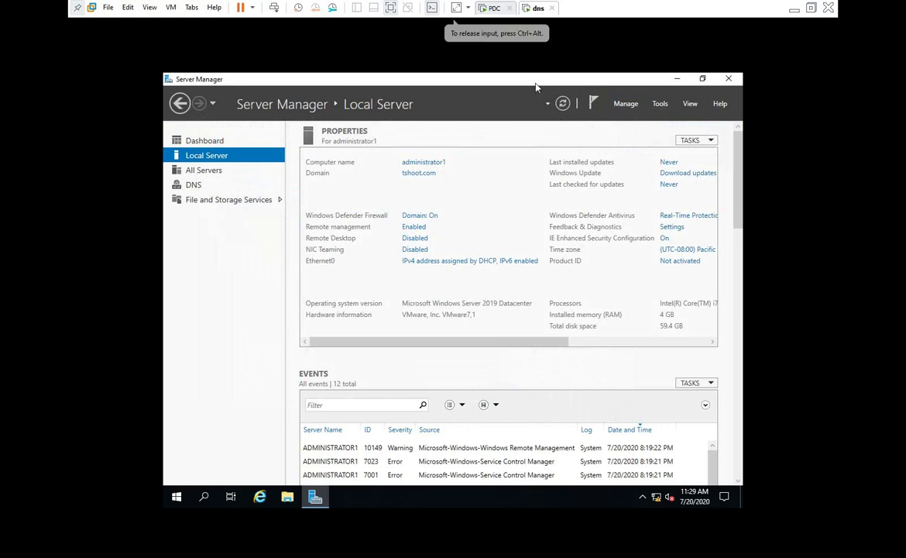
left_click(178, 498)
Open Control Panel in large icons and view installed updates under Programs and Features
type("cont")
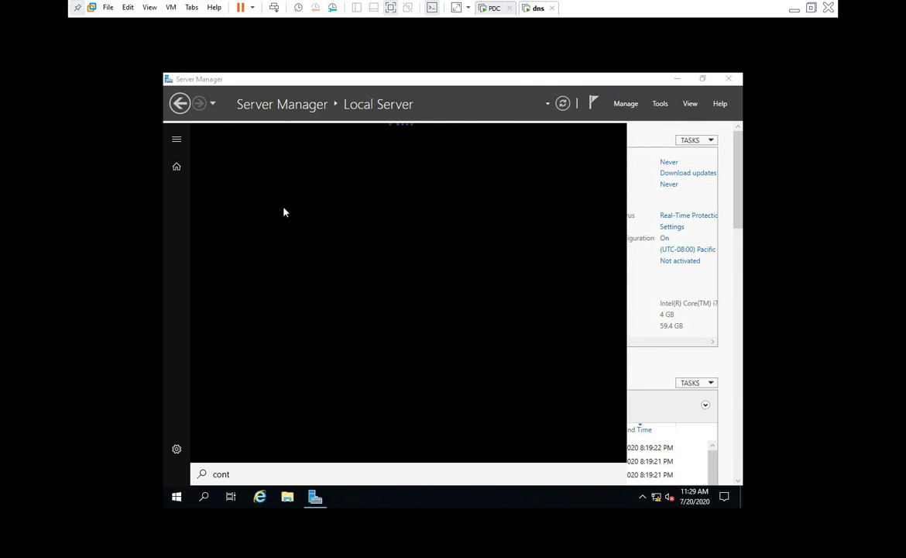
type("rol")
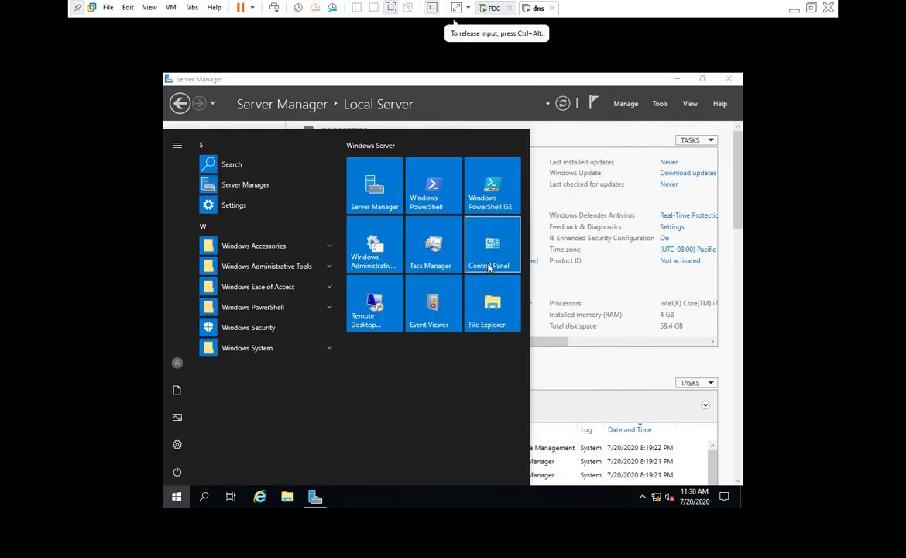
left_click(488, 250)
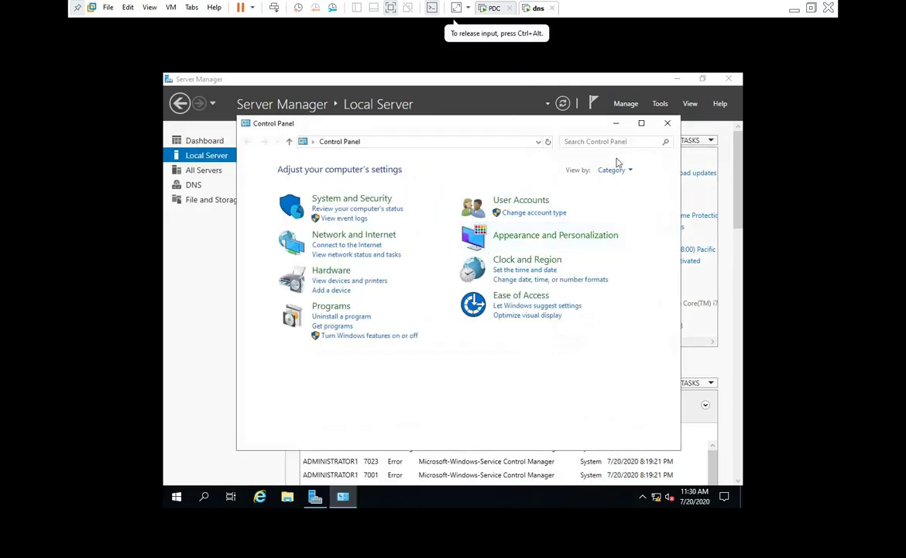
left_click(616, 171)
left_click(635, 201)
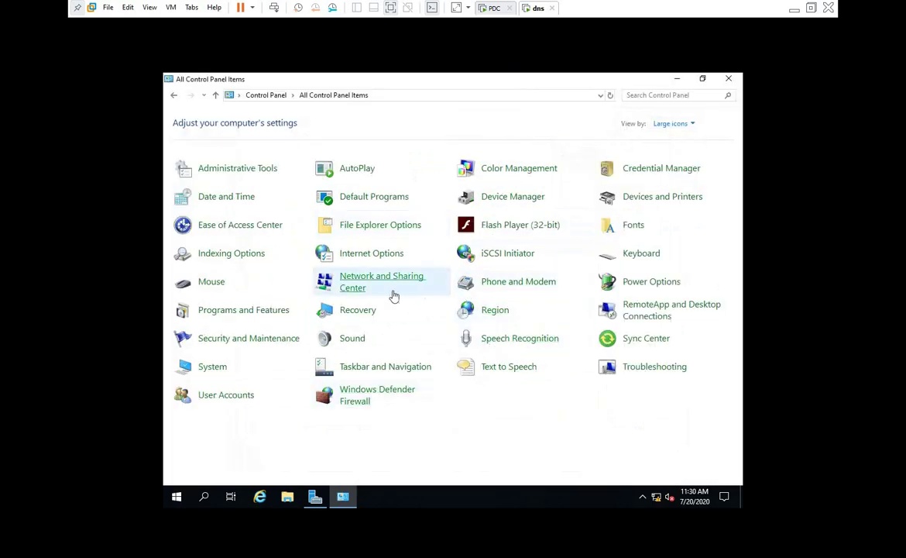
left_click(243, 310)
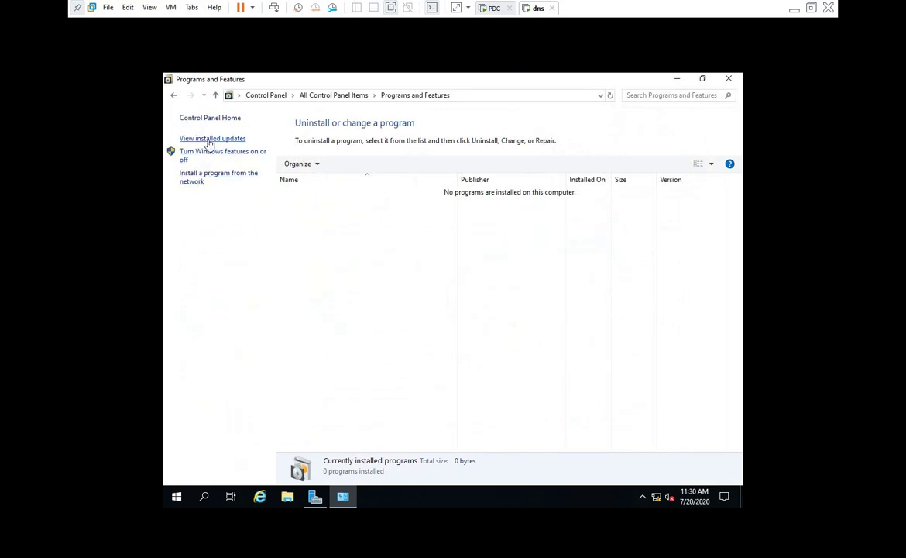
left_click(208, 140)
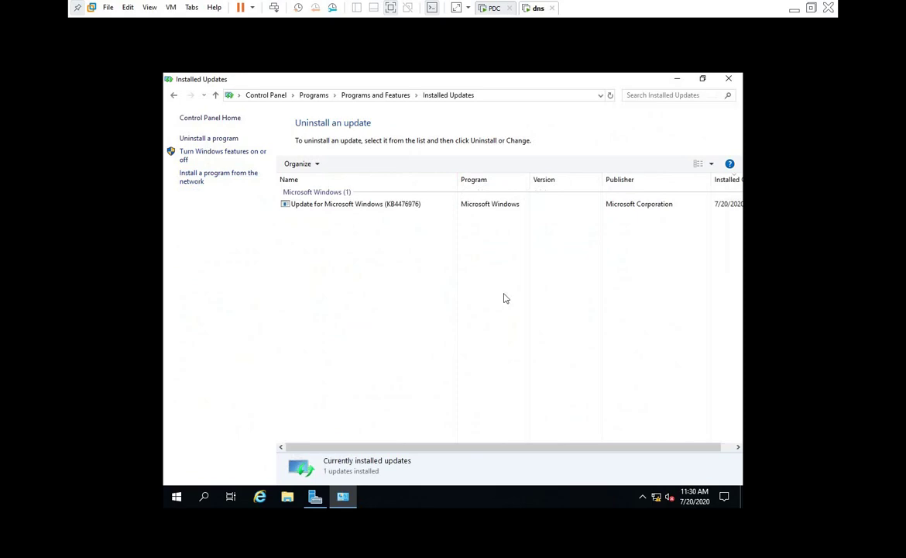
Match KB4476976 against the host's .msu package, close the updates list, and lock the VM
left_click(794, 10)
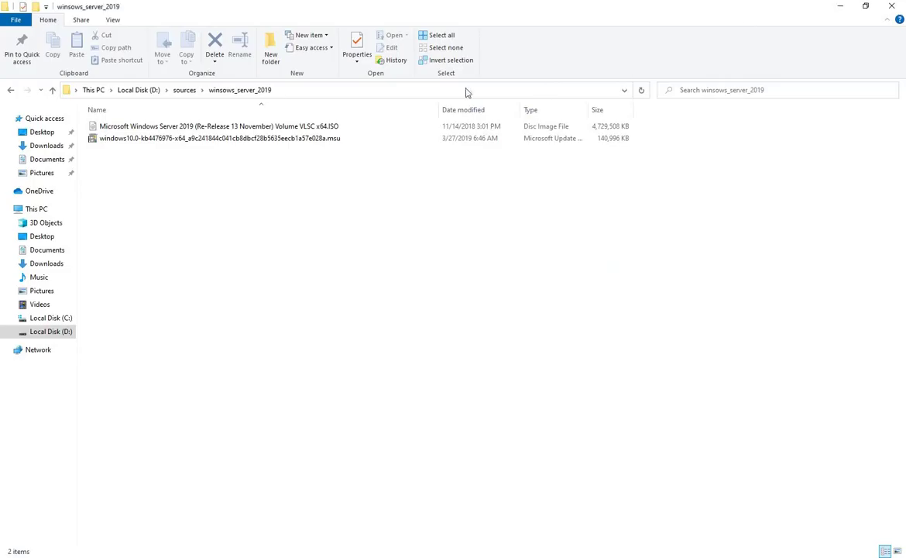
left_click(323, 140)
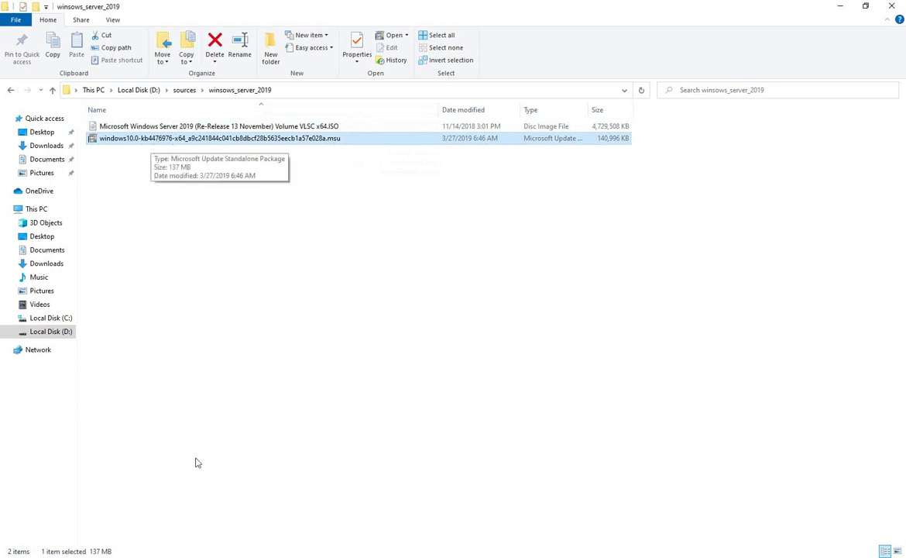
key("alt+Tab")
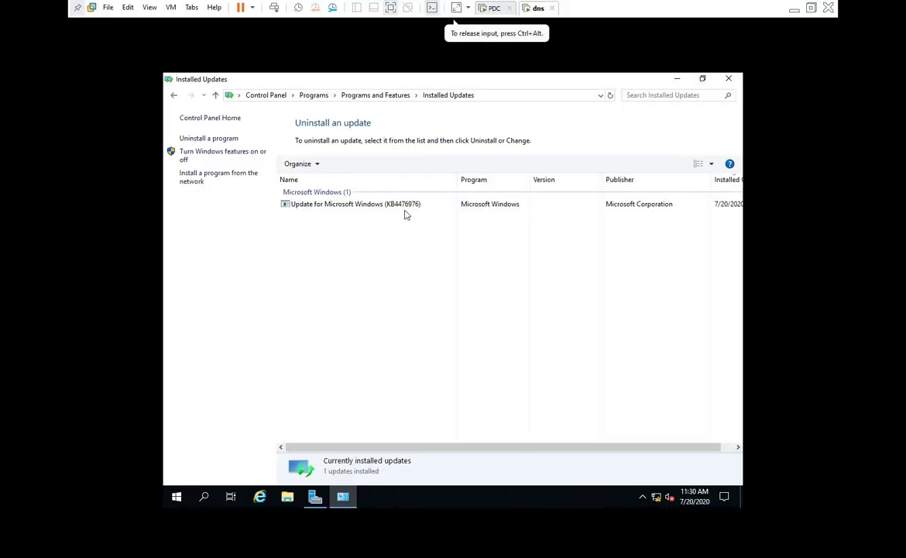
left_click(371, 203)
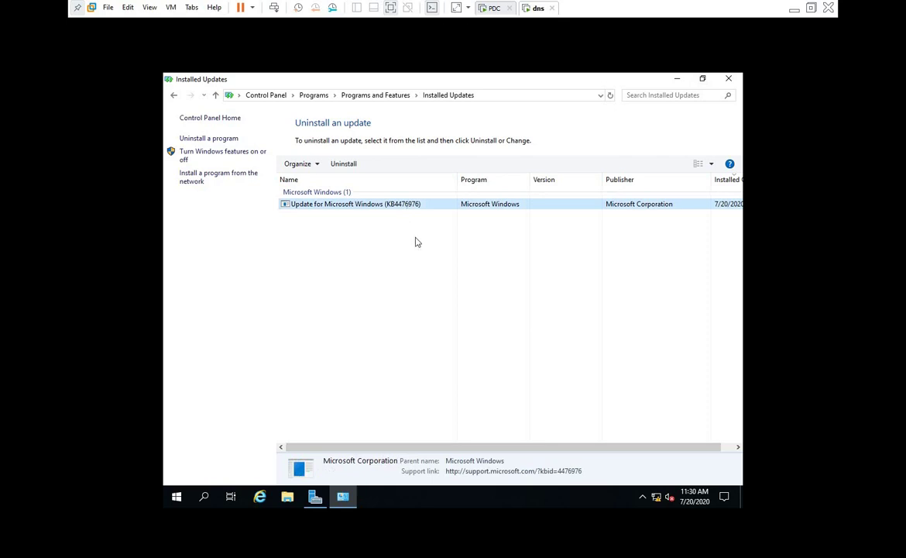
left_click(728, 78)
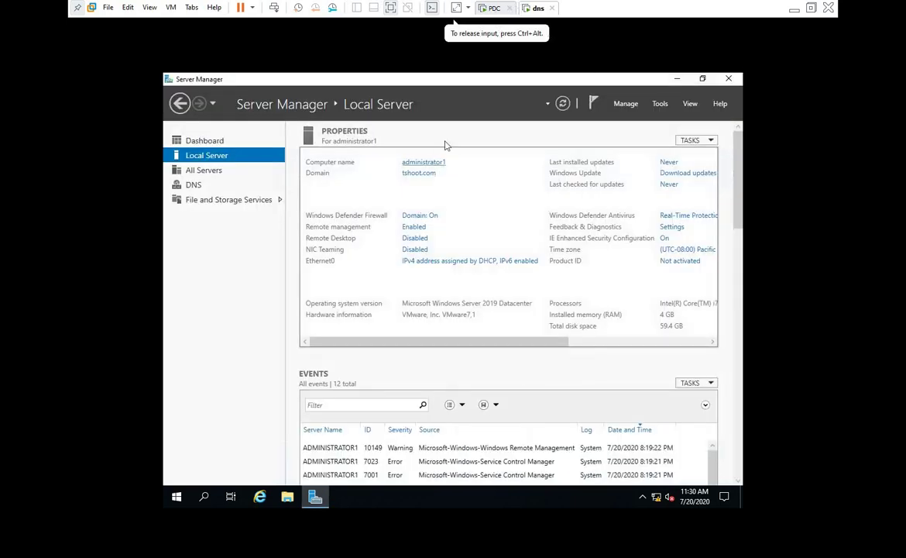
key("super+l")
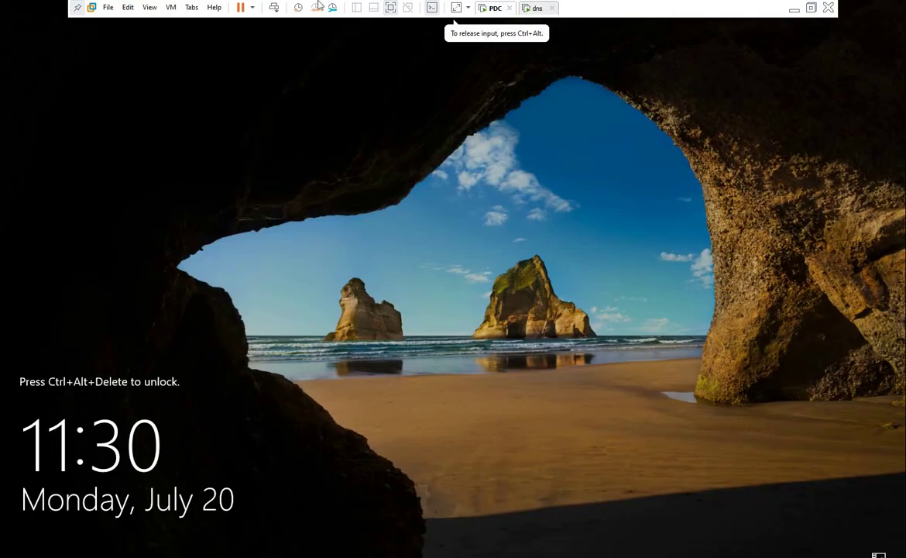
Sign in to the PDC with the administrator password
left_click(274, 8)
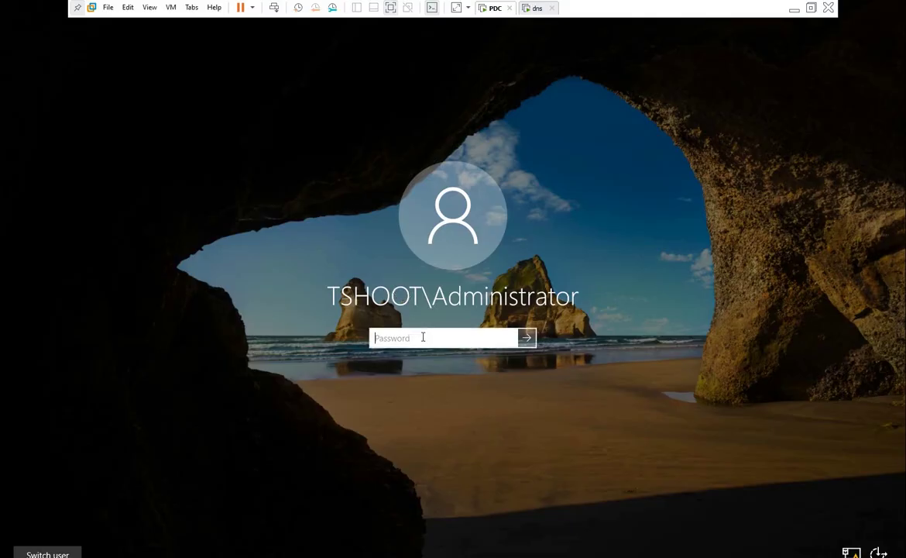
type("Pa$$w0rd")
key("Return")
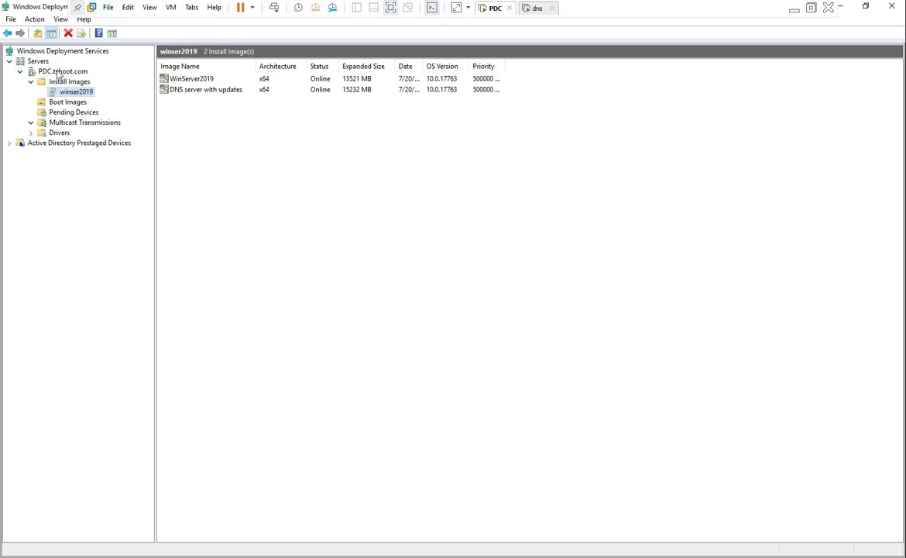
Review PDC.tshoot.com's PXE Response settings: respond to all clients, 0-second delay
left_click(64, 72)
right_click(66, 74)
left_click(115, 79)
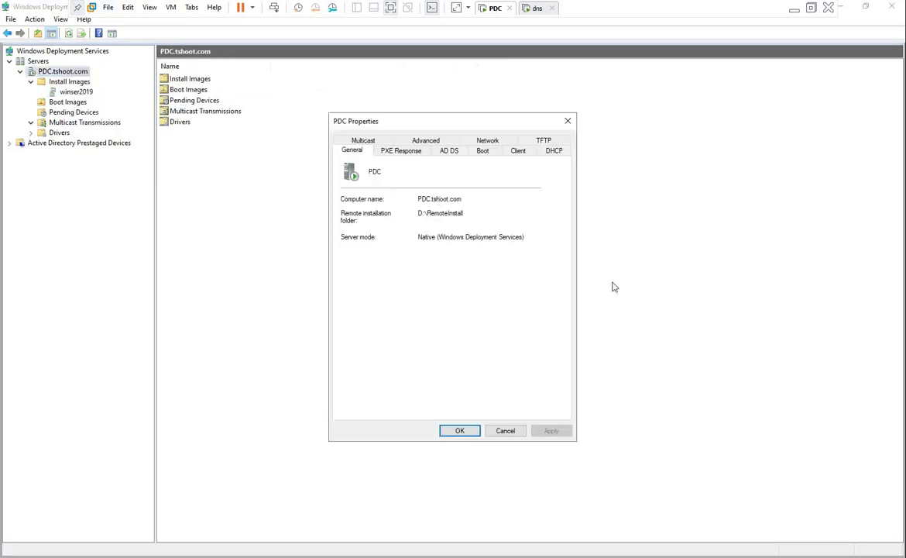
left_click(397, 151)
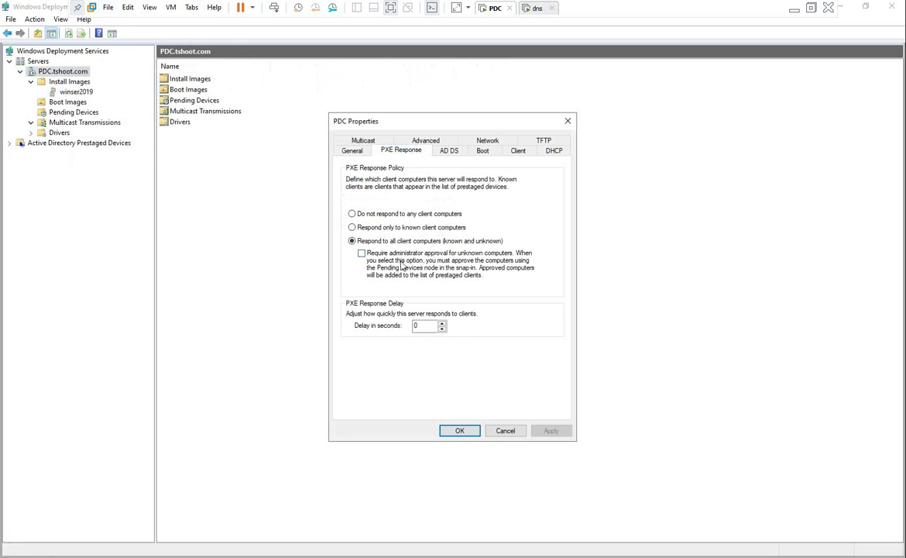
double_click(422, 326)
On the AD DS tab, replace %61Username% in the client naming format with Server
left_click(449, 151)
left_click(426, 211)
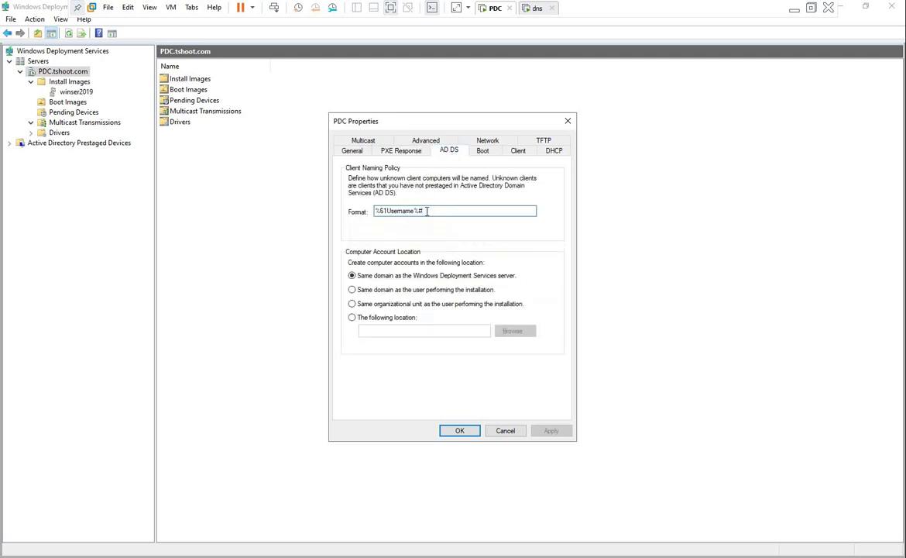
left_click_drag(375, 211, 428, 211)
left_click(420, 210)
left_click(428, 211)
key("shift+Left")
key("shift+Left")
left_click(427, 210)
left_click_drag(421, 211, 373, 211)
type("SErver")
key("BackSpace")
key("BackSpace")
key("BackSpace")
key("BackSpace")
key("BackSpace")
type("erver")
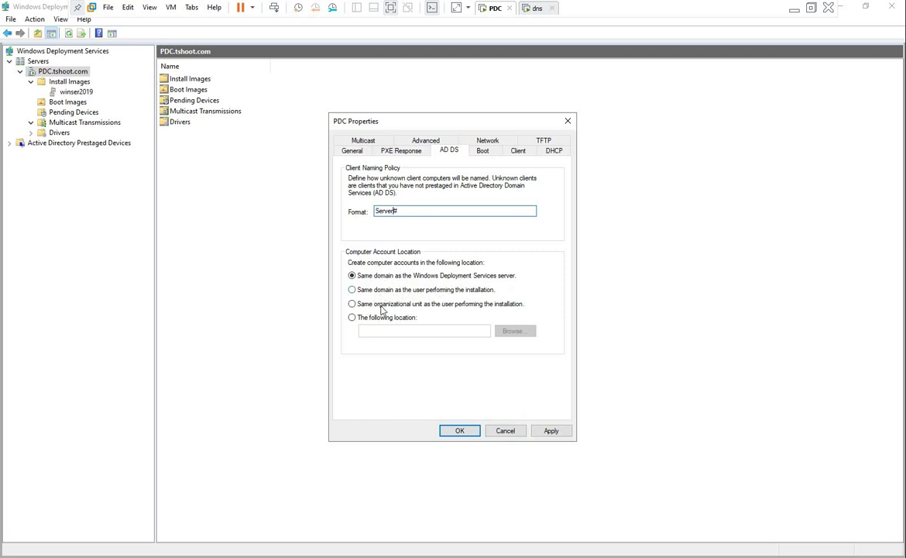
Try the AD DS computer account location options, browsing tshoot.com, then cancel without saving
left_click(380, 307)
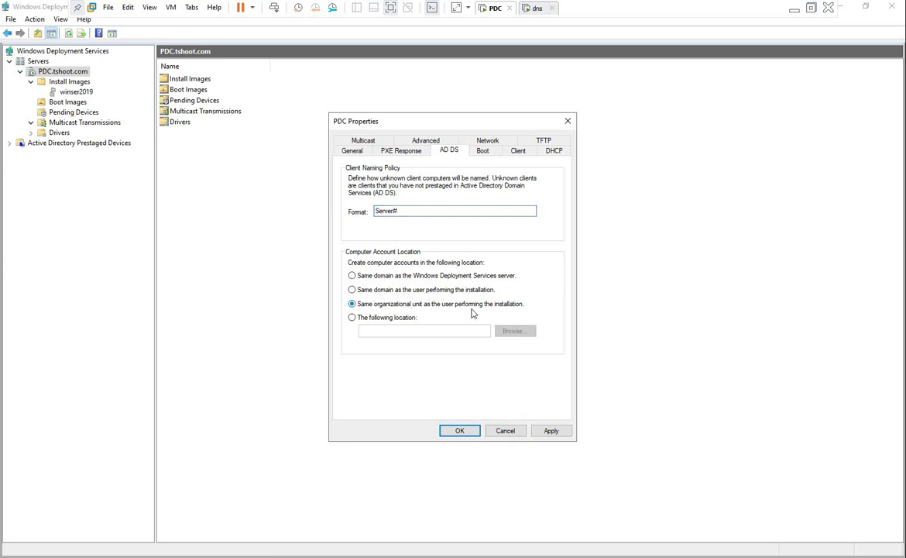
left_click(389, 318)
left_click(514, 330)
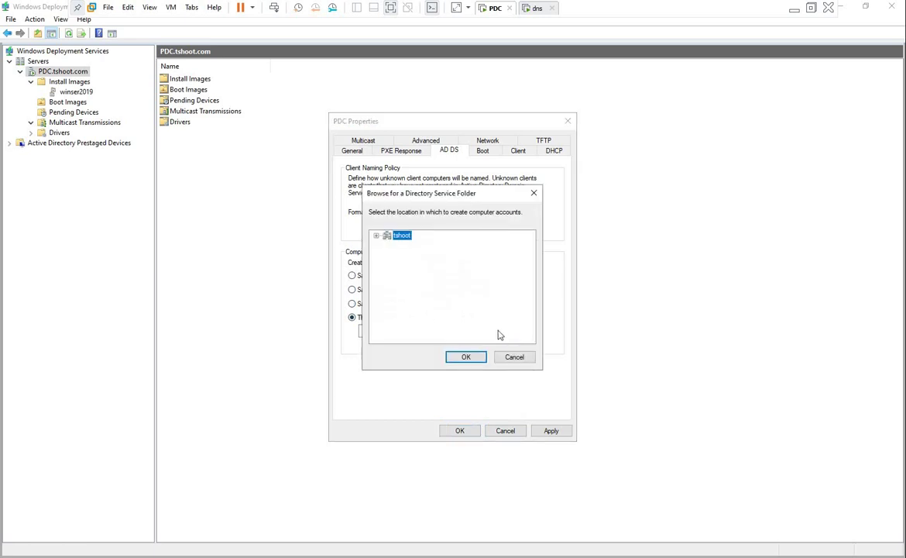
left_click(376, 235)
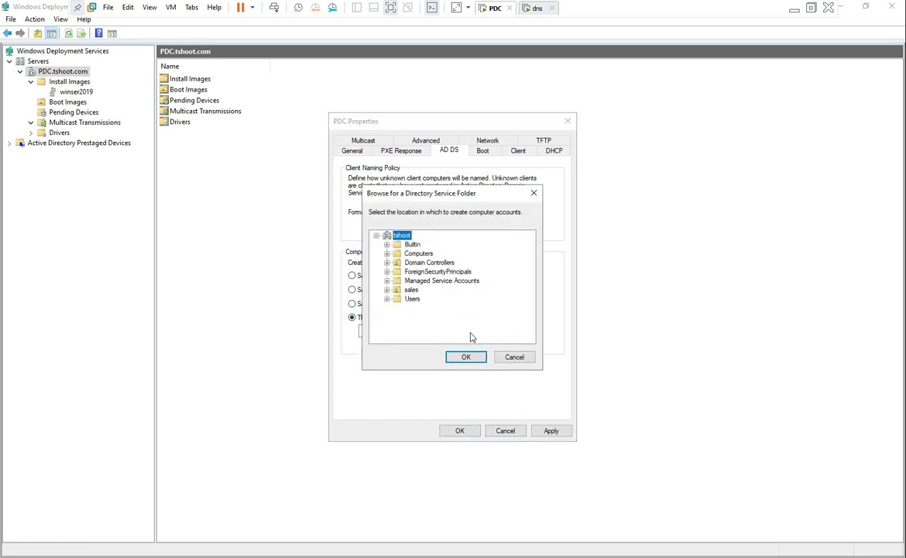
left_click(514, 357)
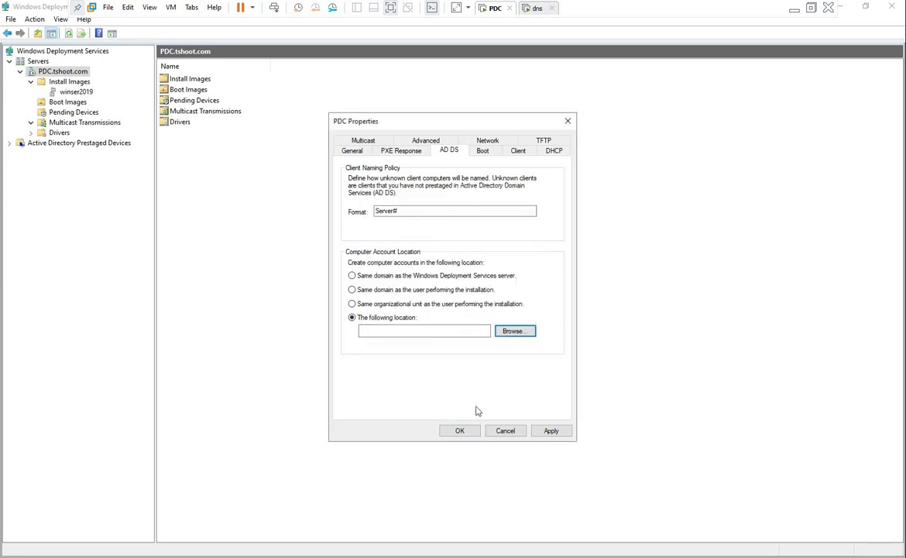
left_click(506, 431)
Reopen PDC.tshoot.com properties to review AD DS settings, close them, and switch to the dns VM
right_click(75, 80)
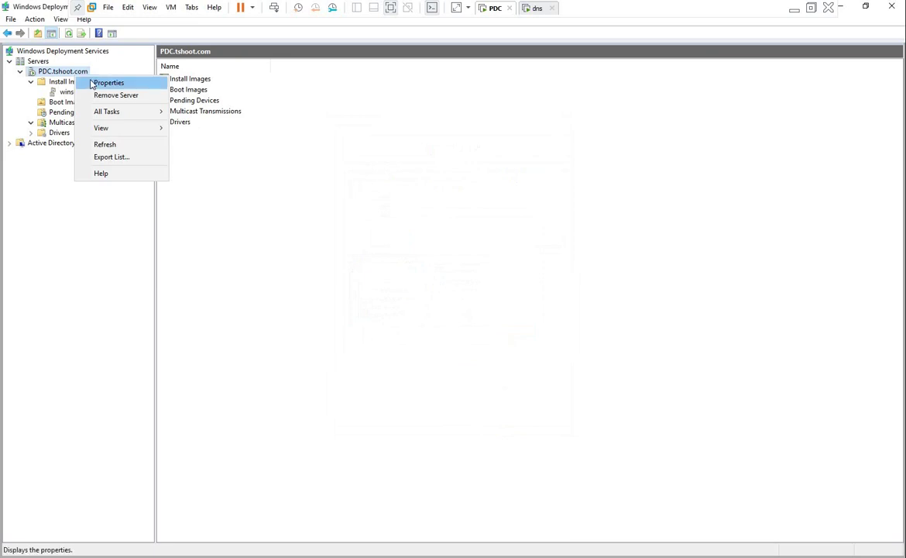
left_click(91, 83)
left_click(447, 152)
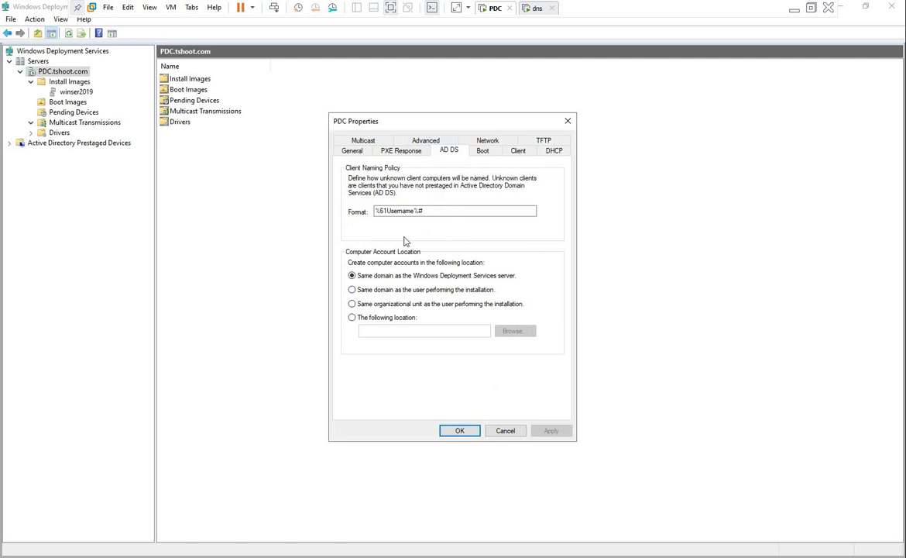
left_click(568, 121)
left_click(533, 8)
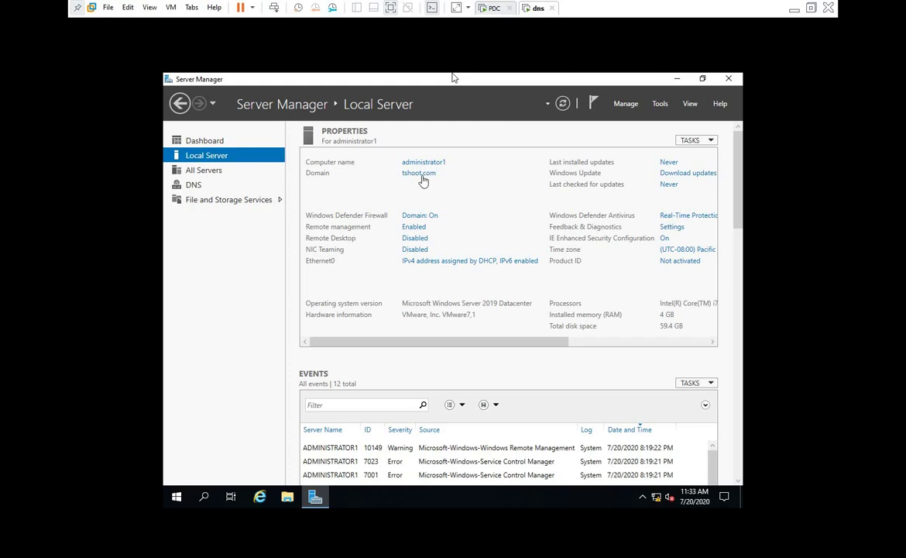
Confirm the administrator1 computer account in ADUC's Computers container, then minimize the PDC virtual machine
left_click(489, 8)
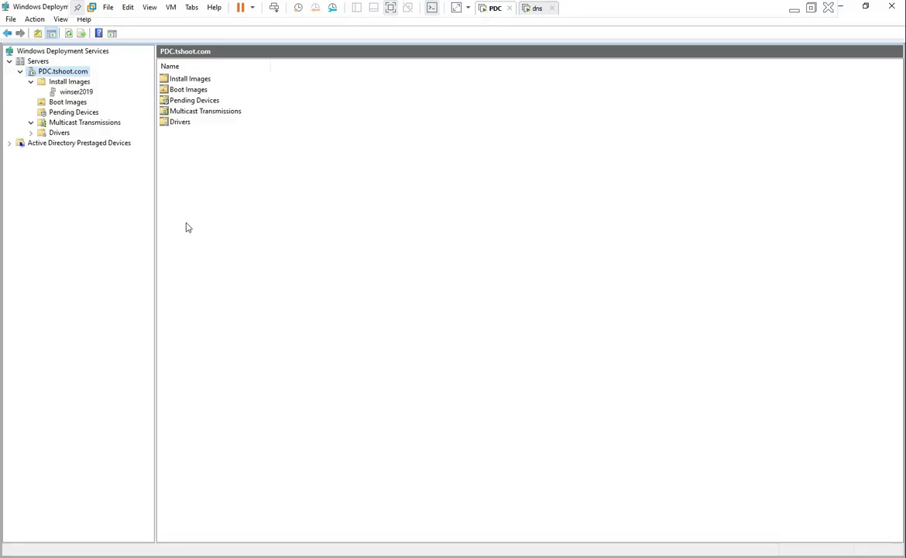
left_click(212, 551)
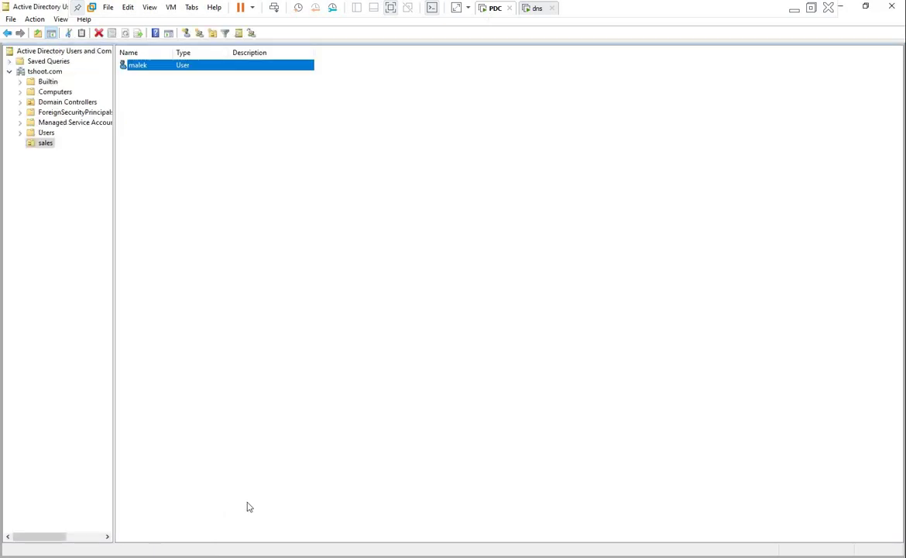
left_click(153, 189)
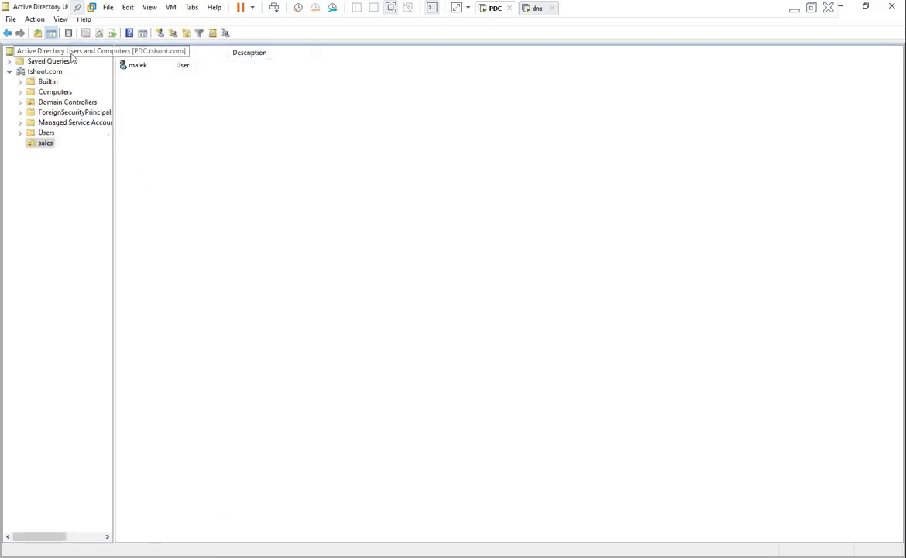
left_click(53, 93)
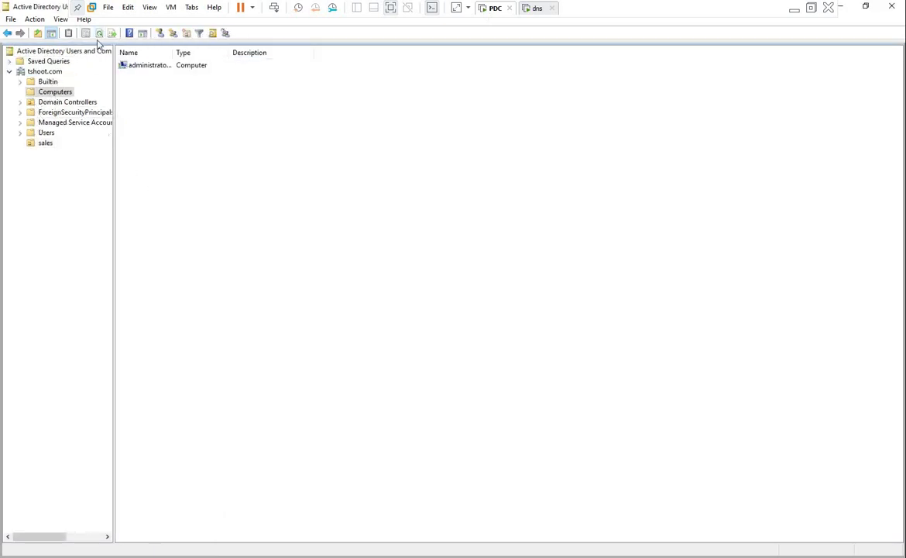
left_click_drag(172, 53, 267, 54)
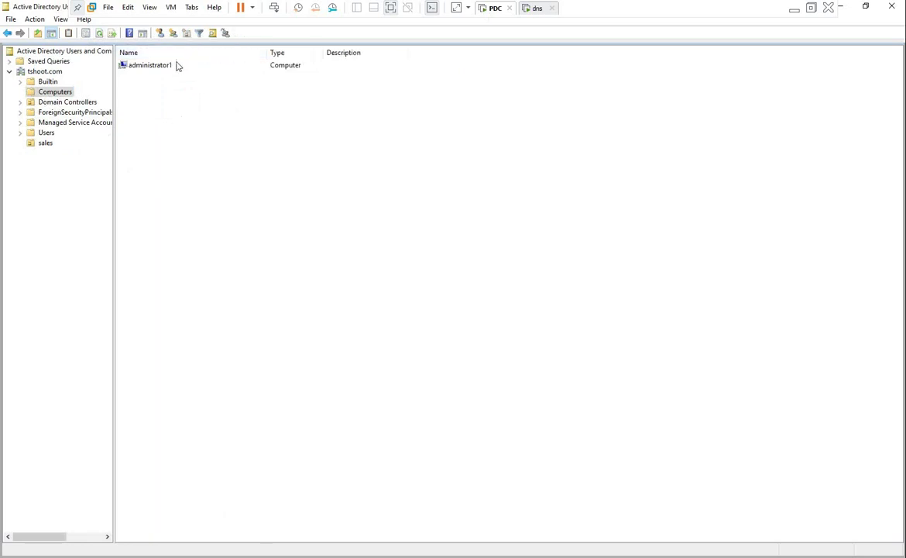
left_click(178, 67)
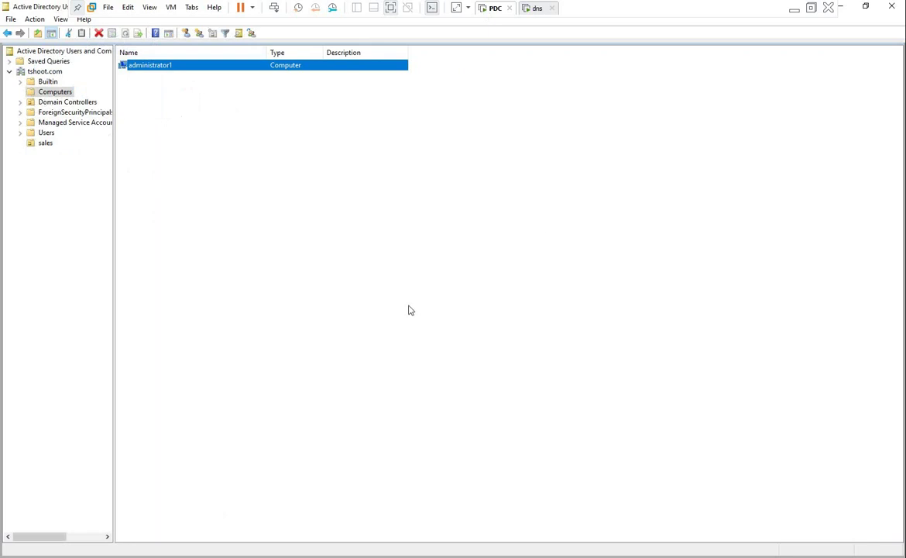
left_click(794, 11)
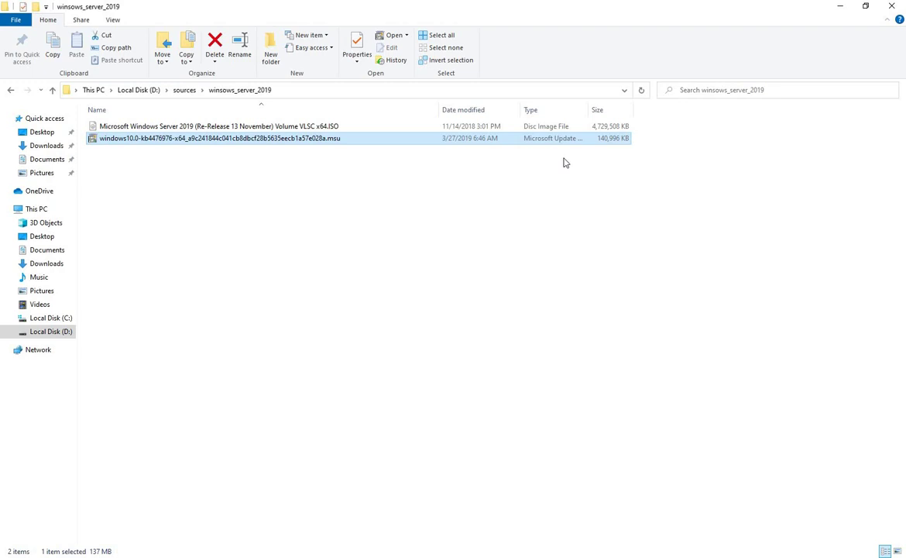
Browse to D:\PROGRAMS\Windows Kits 8.1\8.1\ADK and run adksetup.exe
left_click(138, 90)
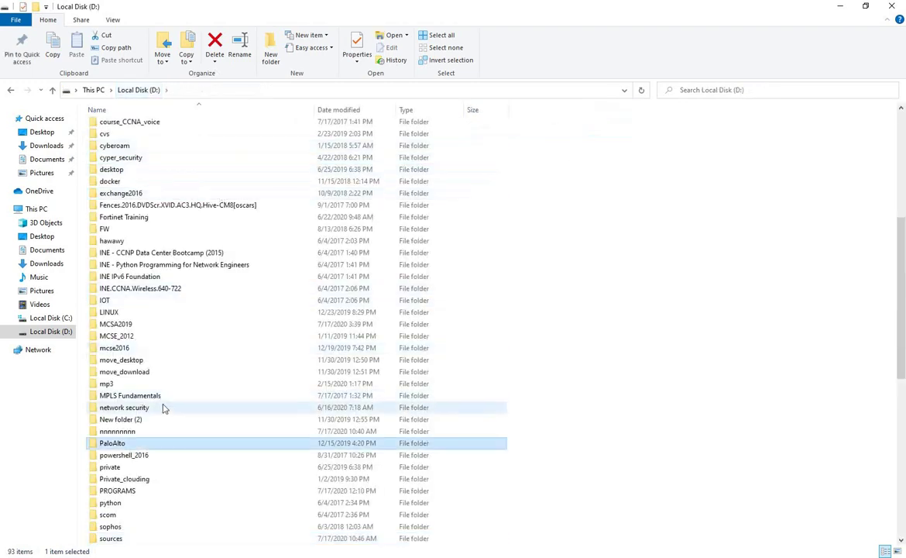
key("Down")
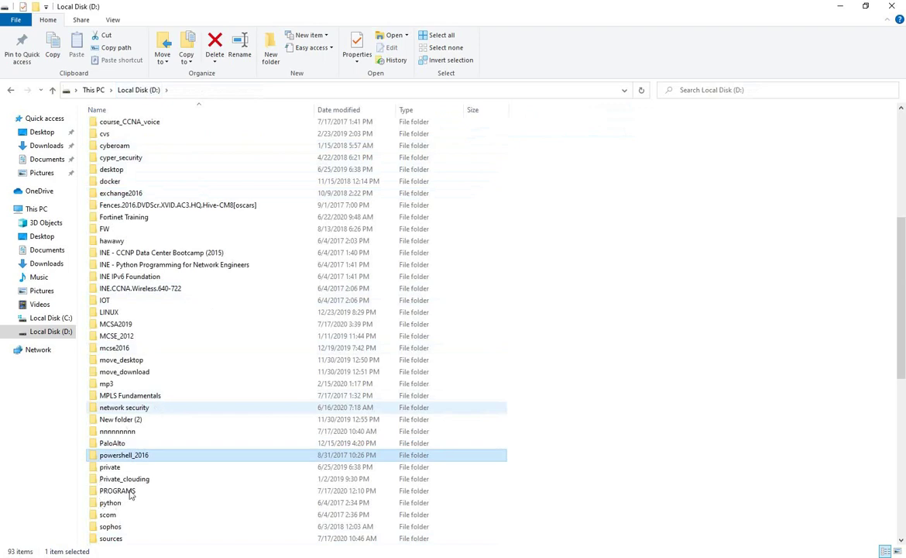
double_click(118, 491)
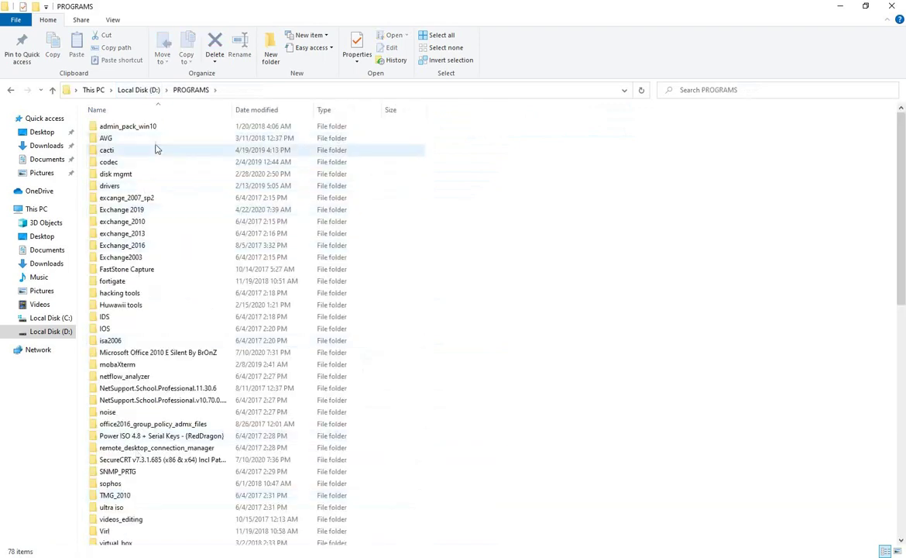
left_click(182, 367)
scroll(172, 433, "down", 4)
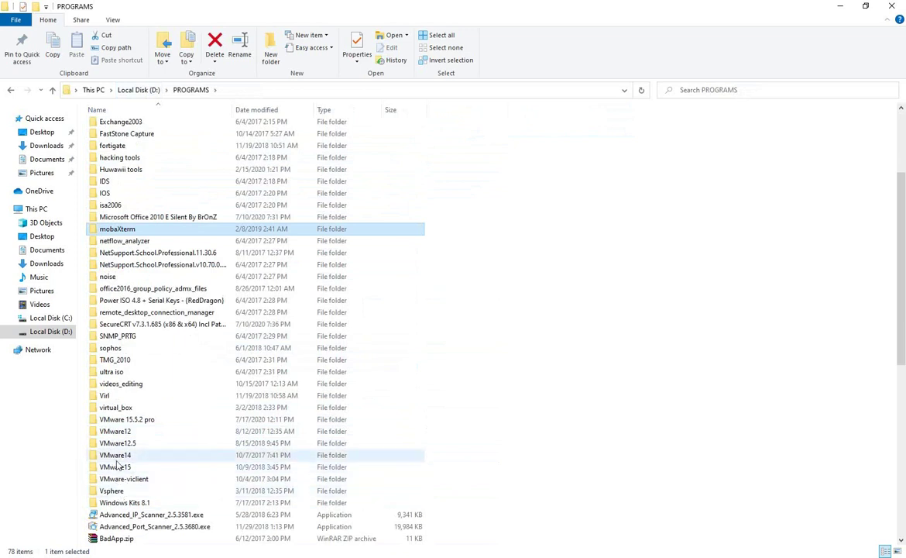
double_click(141, 503)
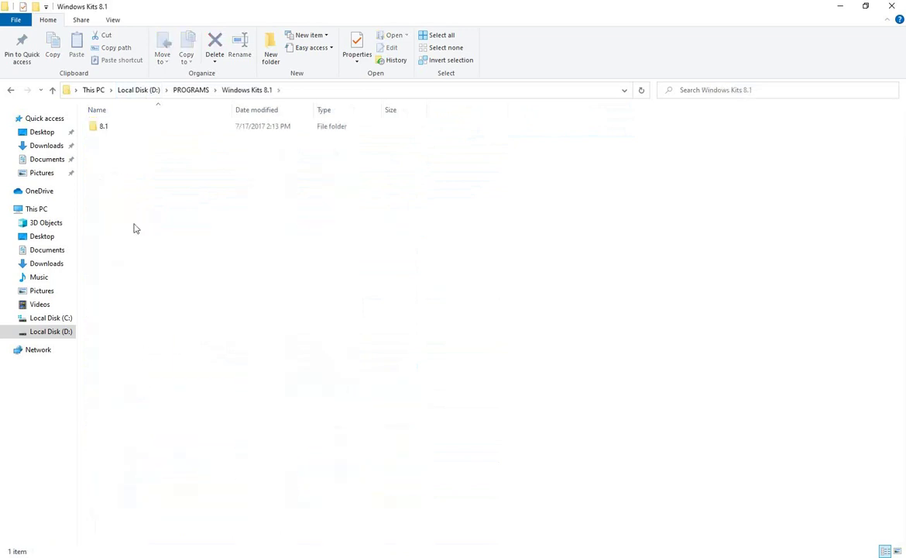
double_click(101, 128)
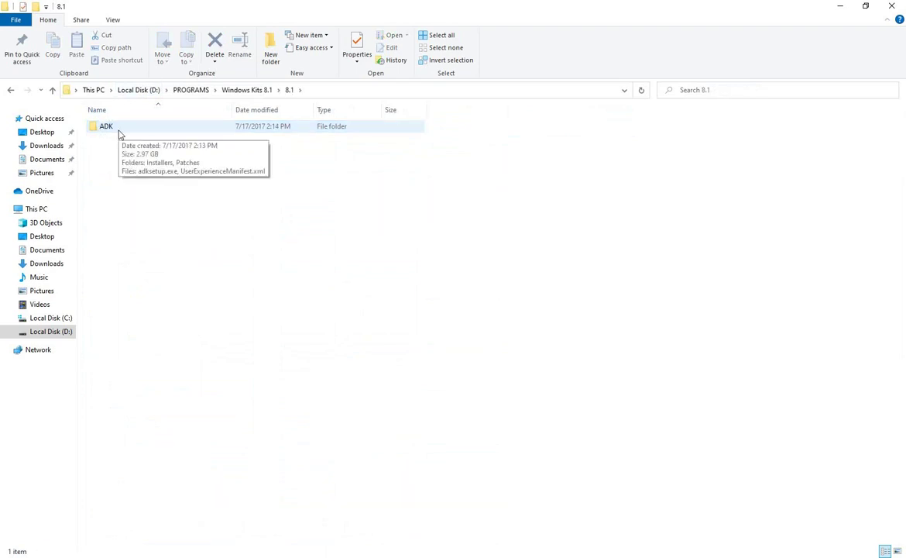
double_click(117, 130)
double_click(124, 152)
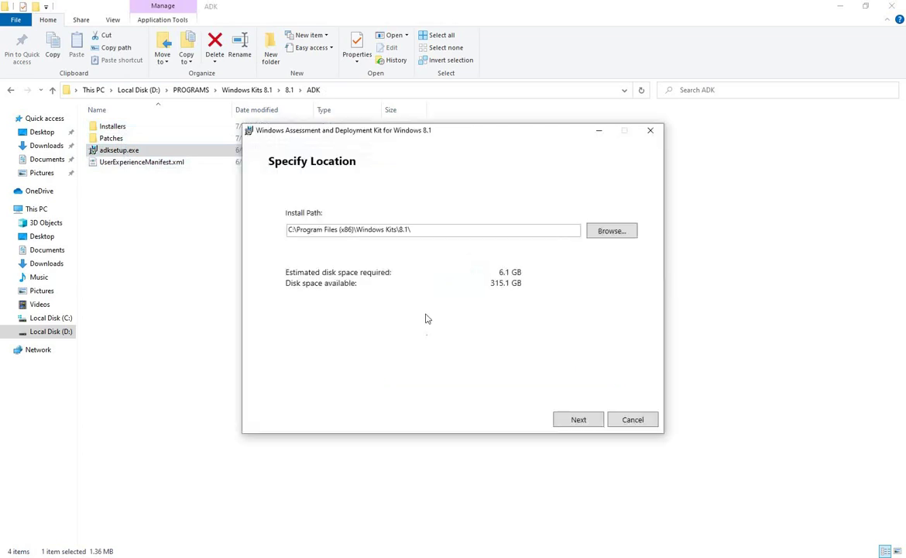
Install all ADK for Windows 8.1 features to the default path, declining CEIP and accepting the license
left_click(580, 421)
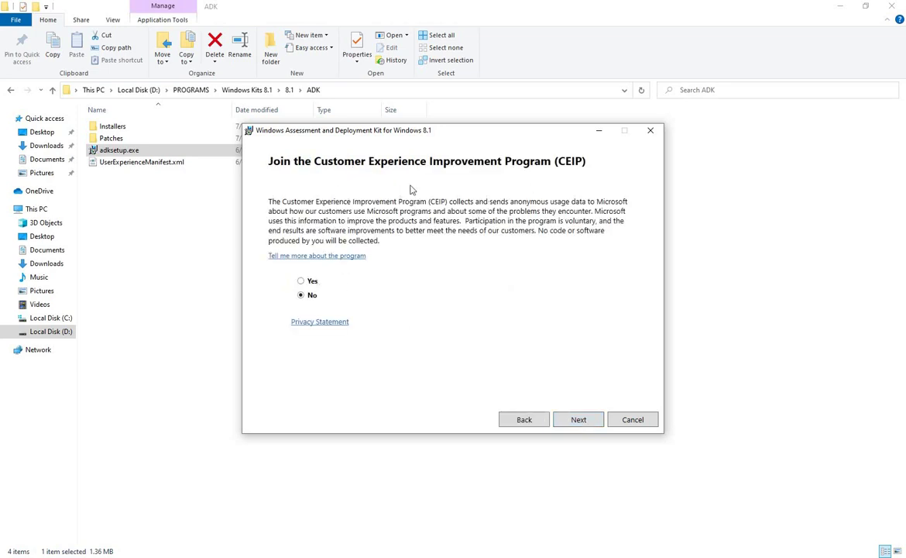
left_click(577, 425)
left_click(585, 424)
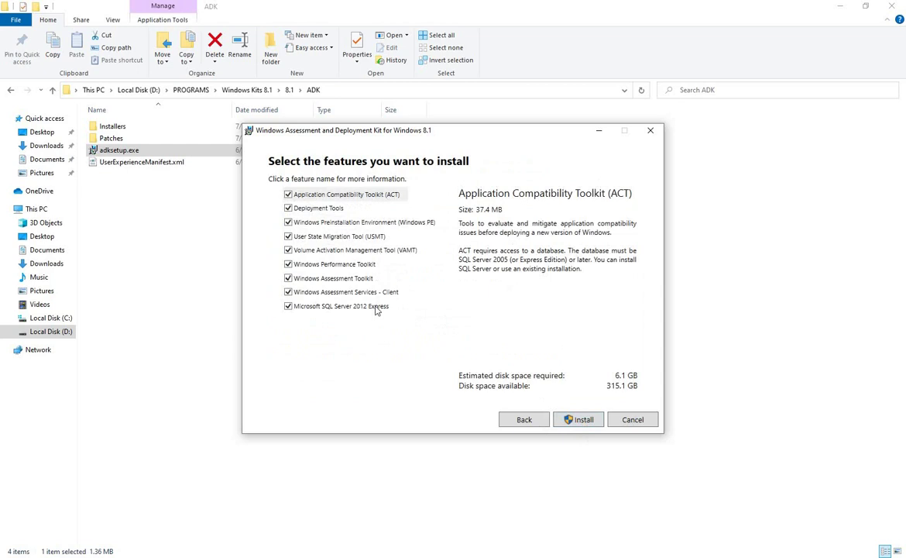
left_click(578, 424)
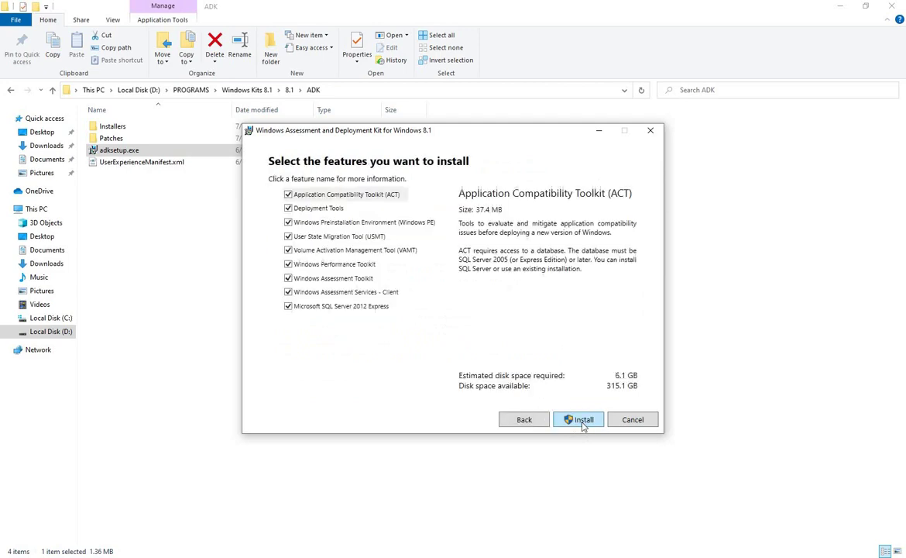
left_click(583, 423)
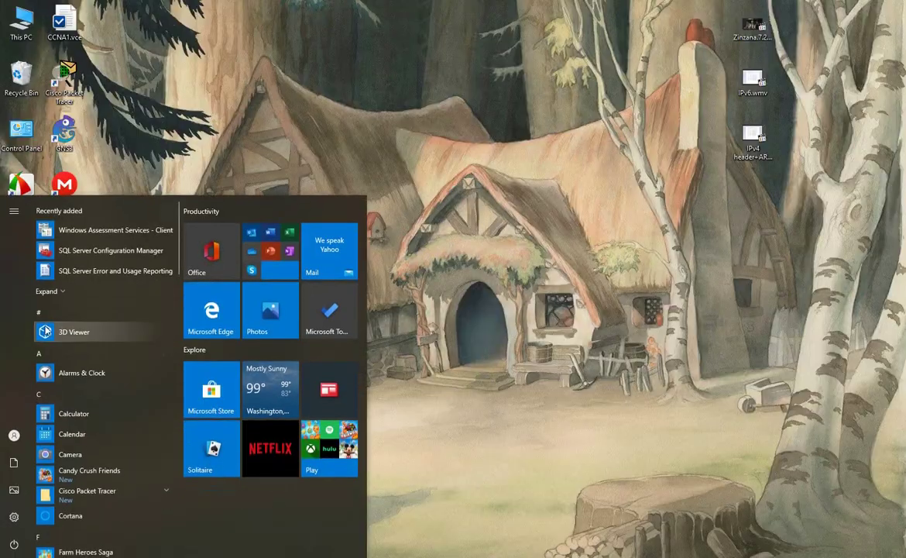
Run Windows System Image Manager as administrator, maximize it, and open a File Explorer window
left_click(55, 286)
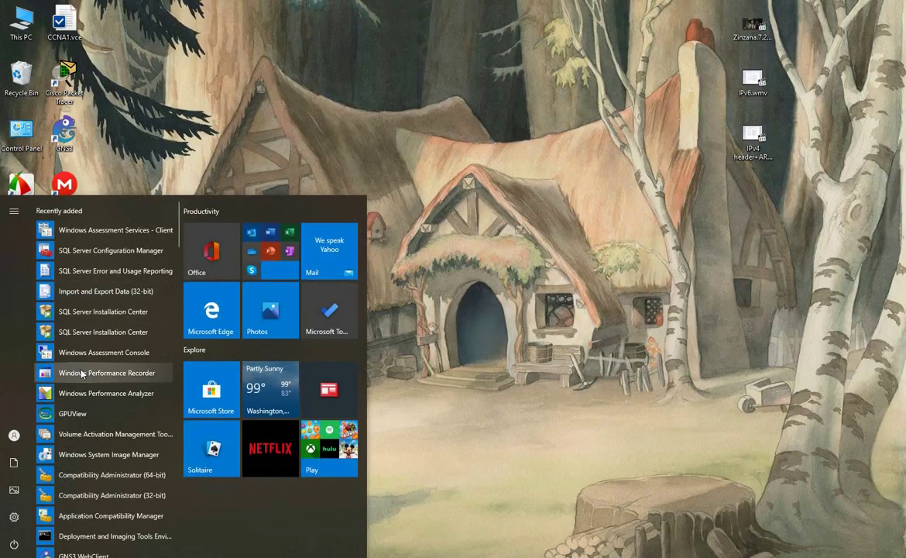
scroll(77, 349, "down", 2)
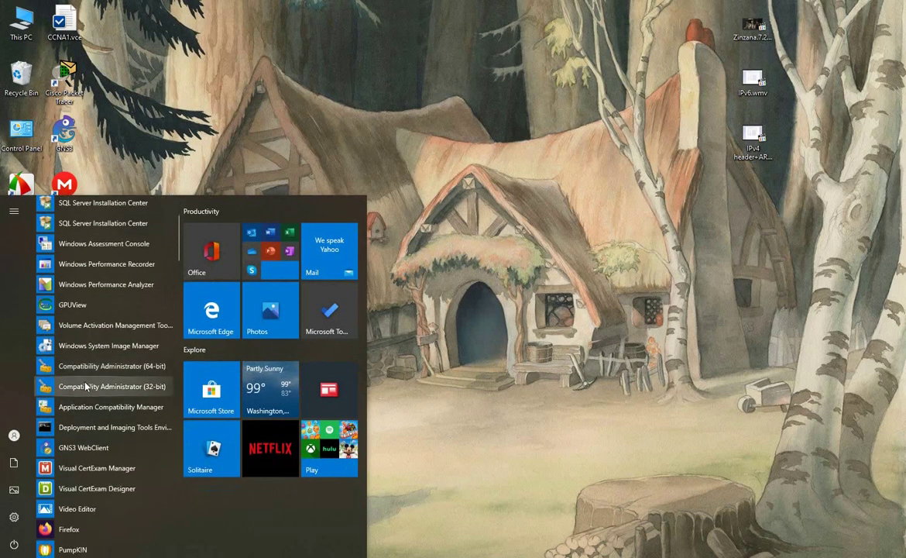
right_click(134, 354)
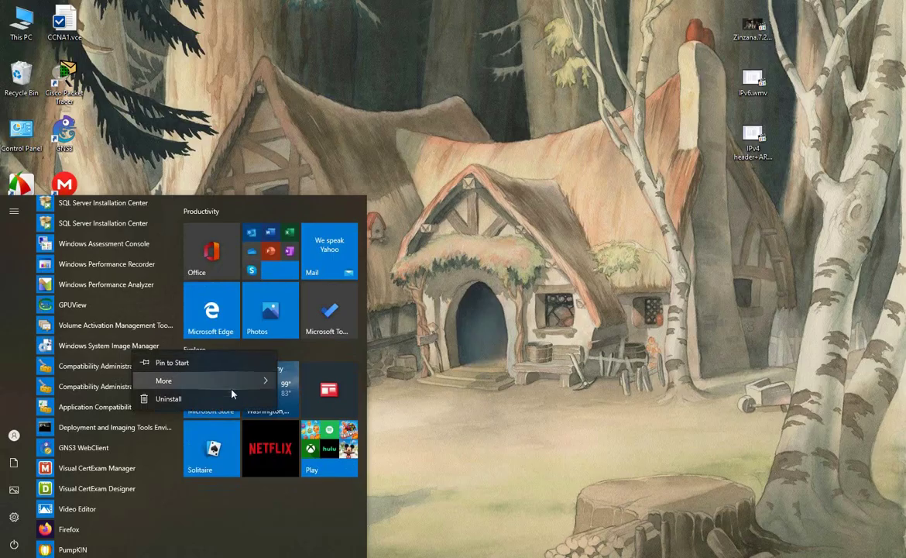
mouse_move(233, 380)
left_click(345, 401)
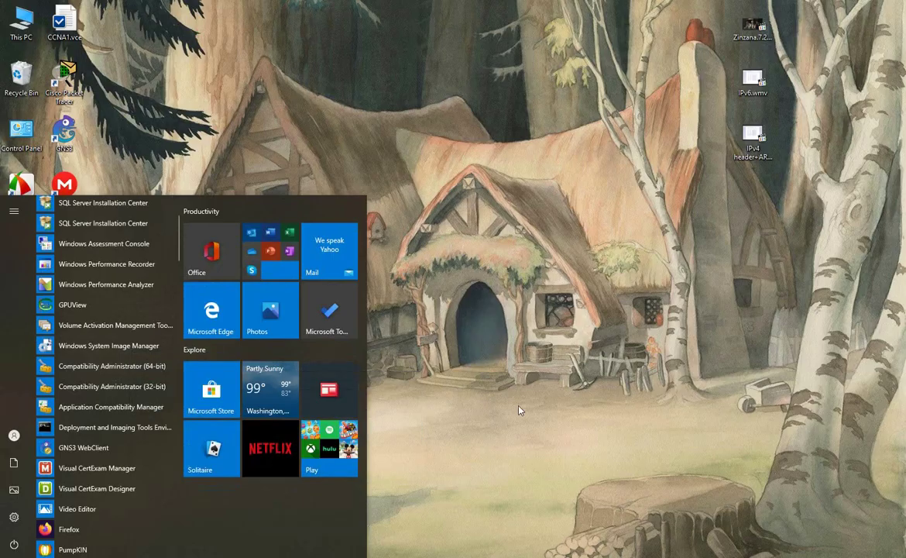
left_click(338, 375)
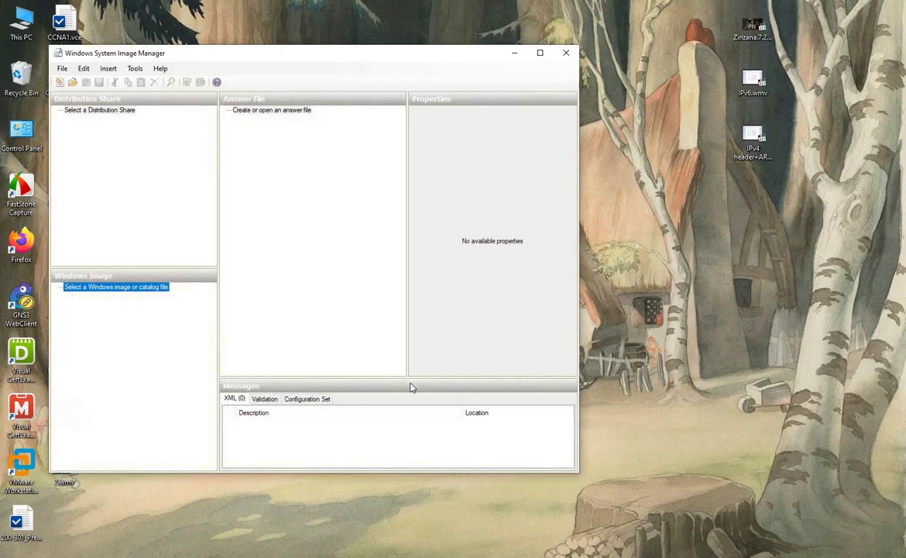
left_click(540, 52)
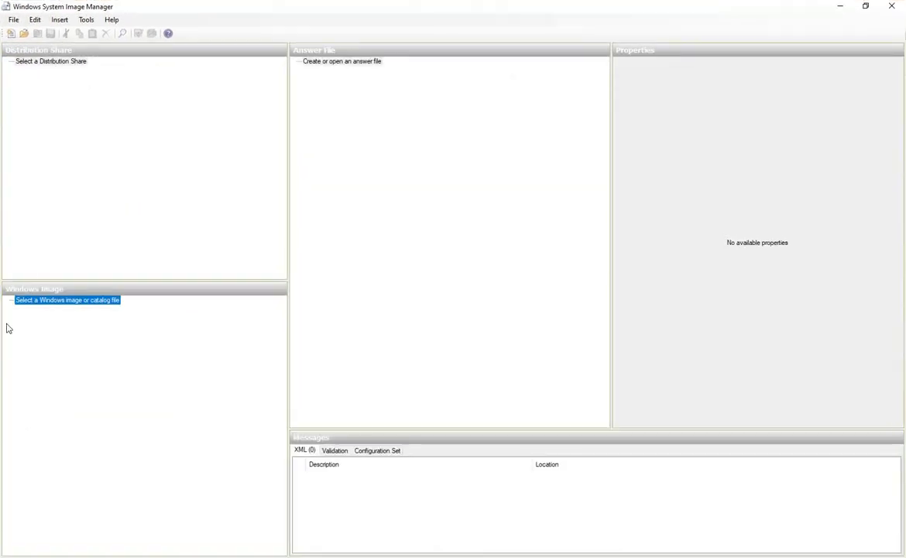
key("super+e")
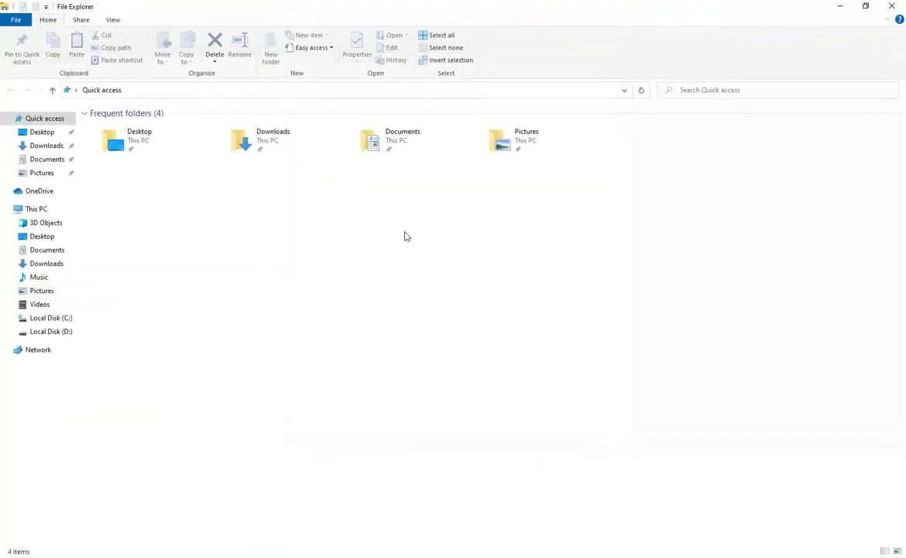
Browse Local Disk (D:) into PROGRAMS to the Windows Kits 8.1 folder
left_click(43, 332)
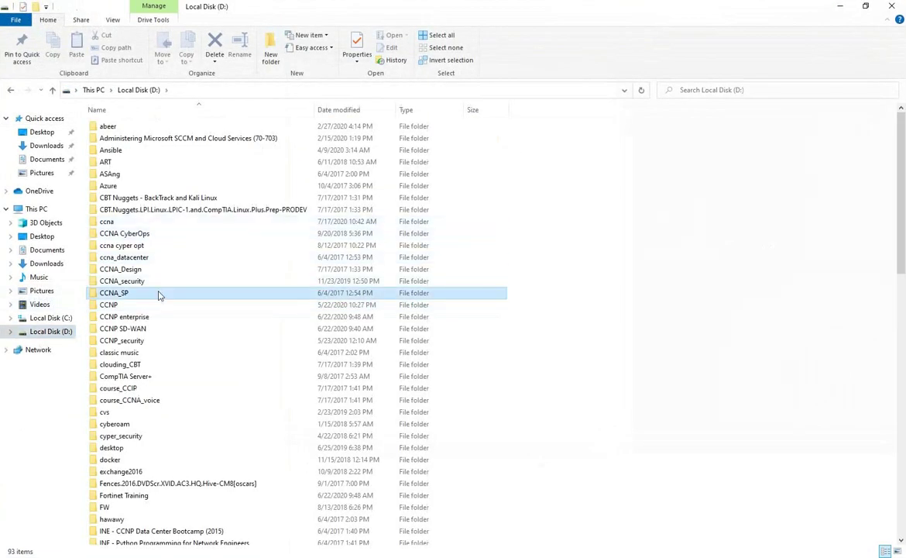
left_click(158, 295)
key("p")
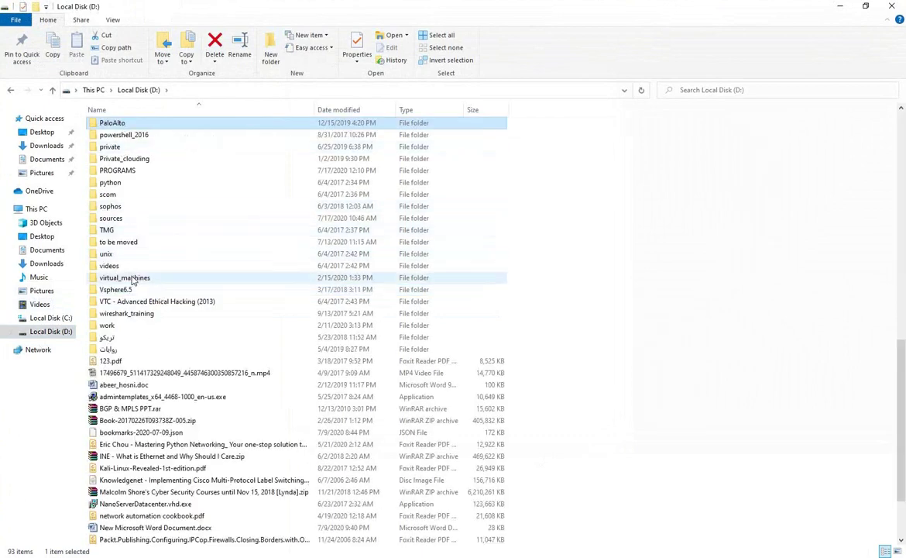
double_click(134, 175)
scroll(158, 325, "down", 5)
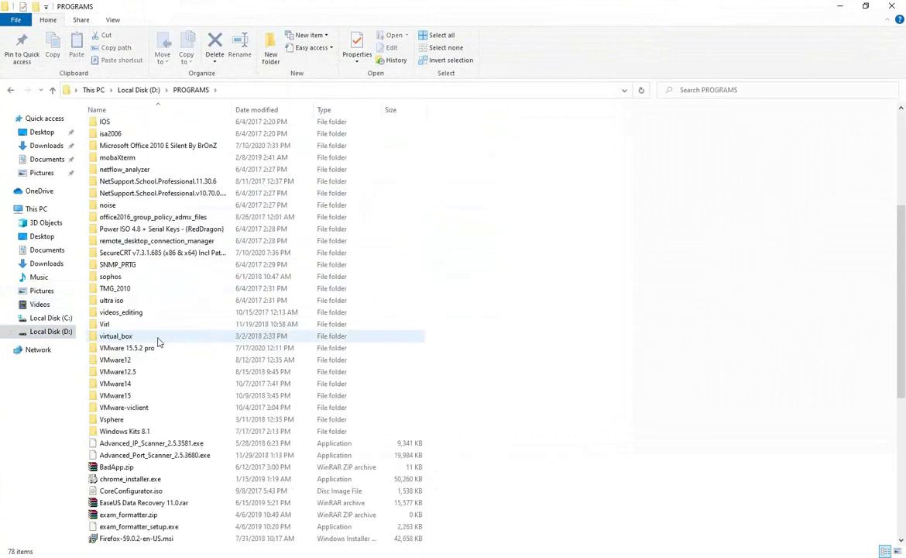
left_click(140, 433)
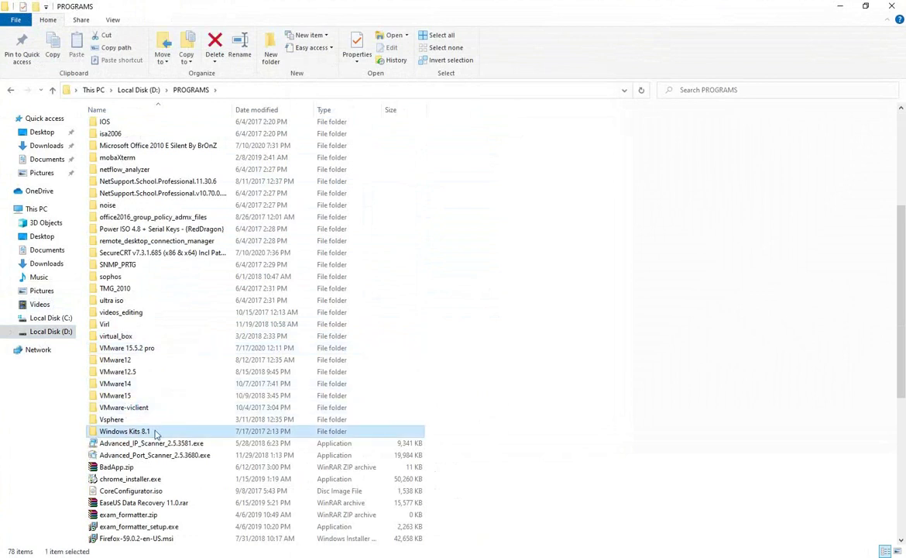
mouse_move(155, 434)
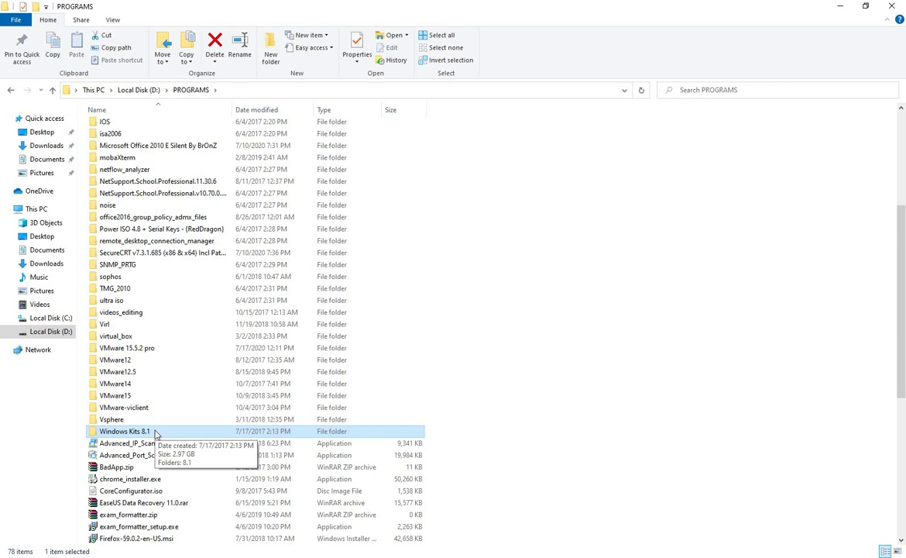
left_click(143, 372)
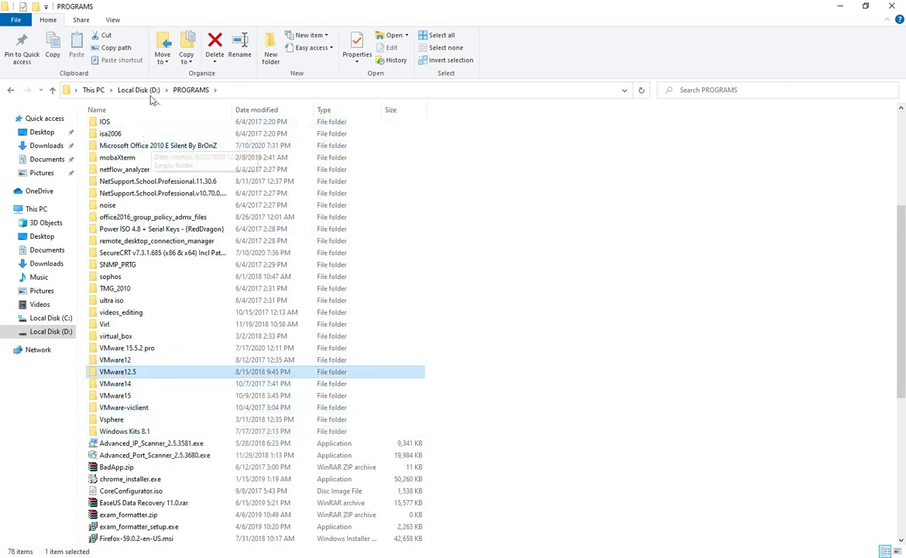
Open D:\sources\win_server_2012 and widen the Name column to show full file names
left_click(139, 90)
scroll(196, 182, "down", 15)
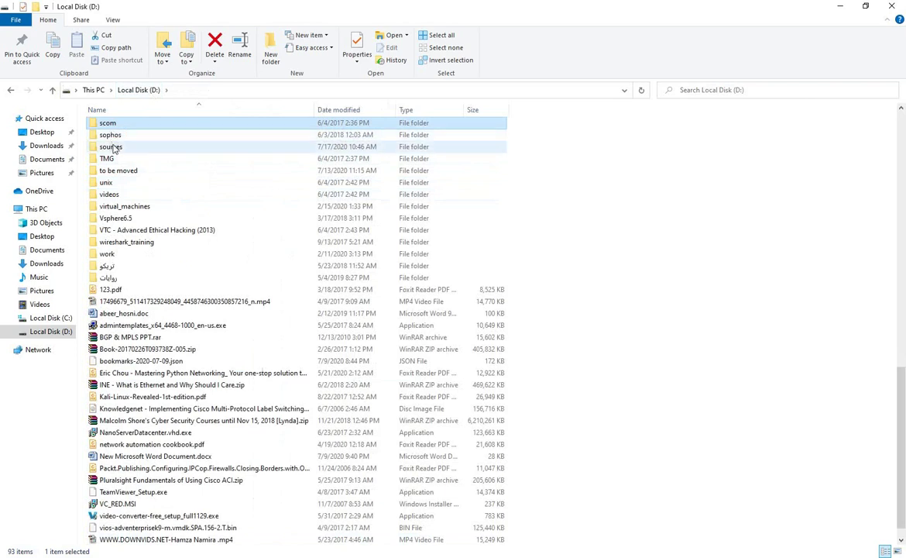
double_click(112, 148)
left_click(141, 269)
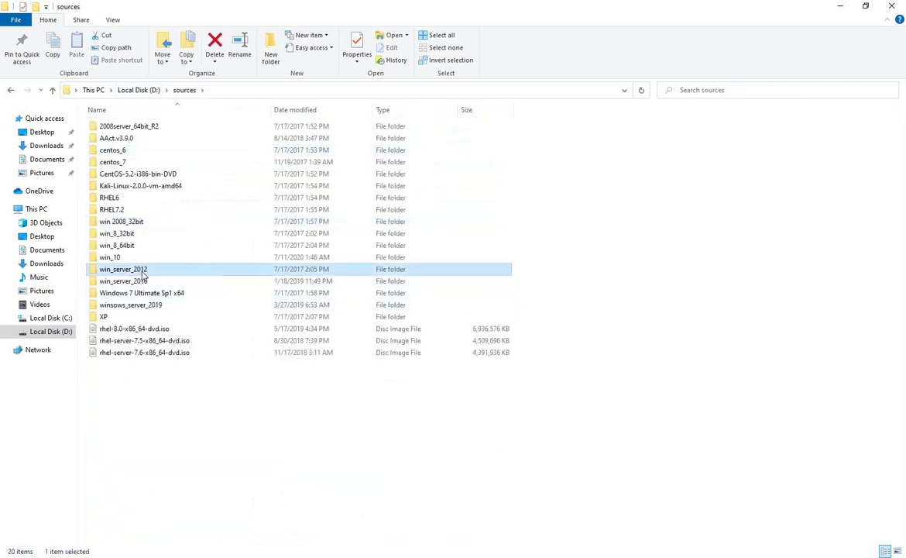
double_click(142, 271)
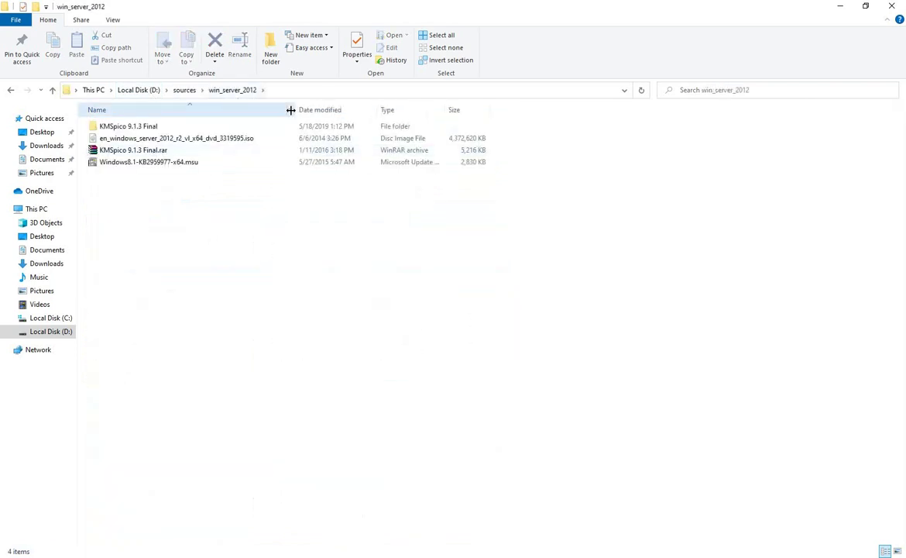
left_click_drag(291, 110, 412, 110)
Mount the Windows Server 2012 R2 ISO as DVD Drive (E:) and select sources\install.wim
right_click(198, 141)
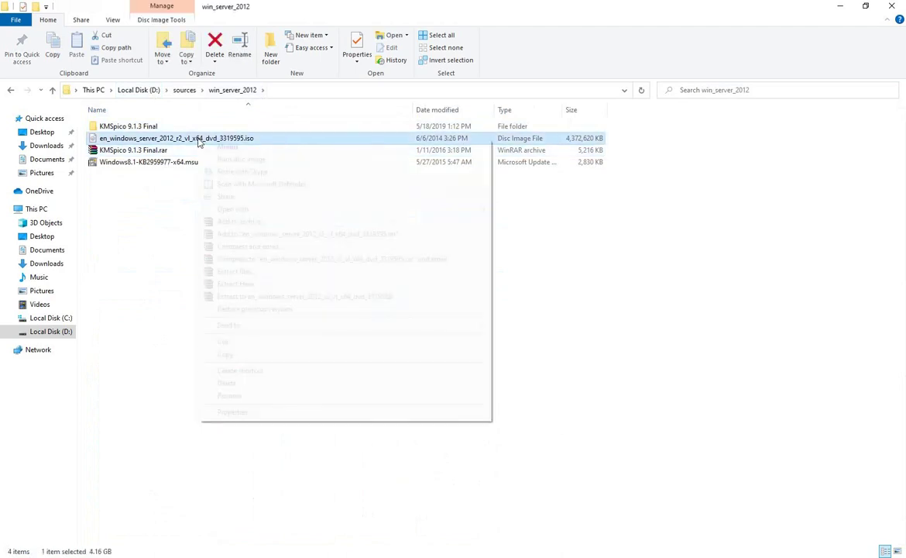
left_click(276, 148)
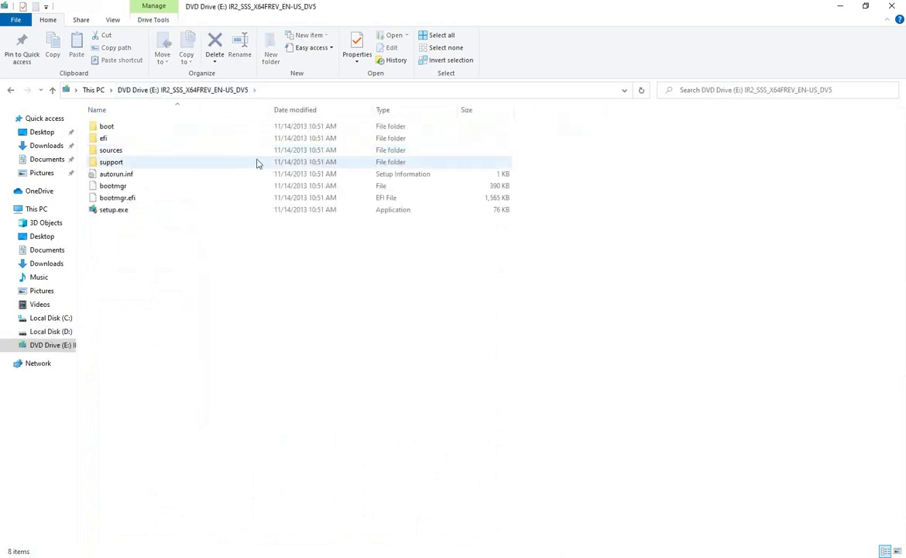
double_click(116, 151)
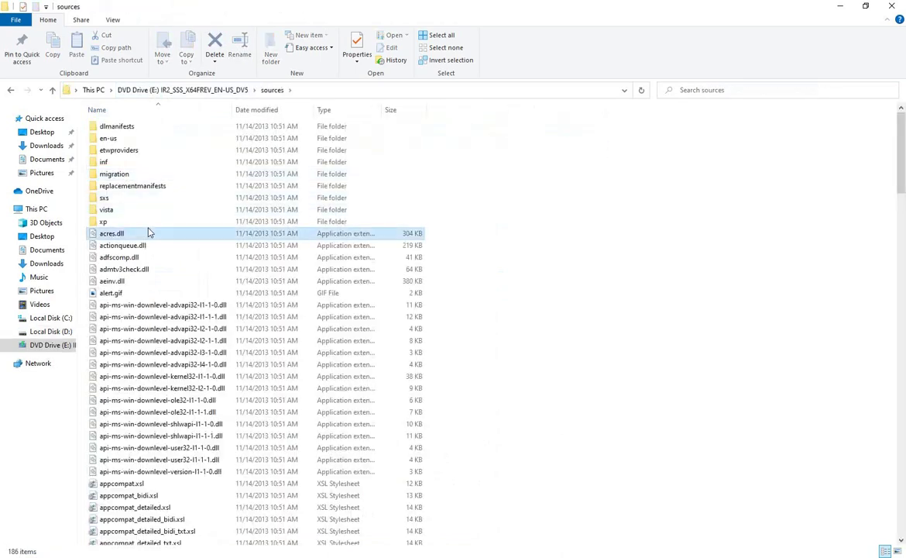
type("id")
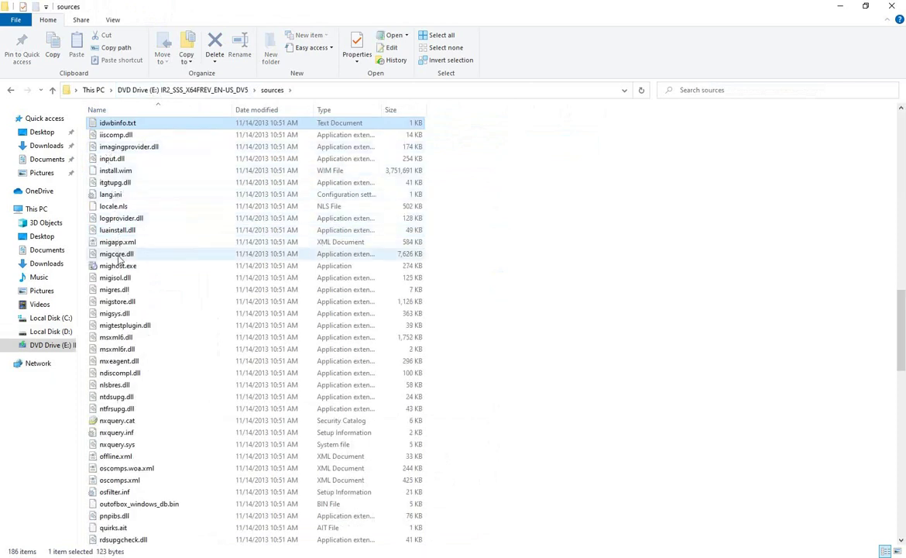
left_click(116, 171)
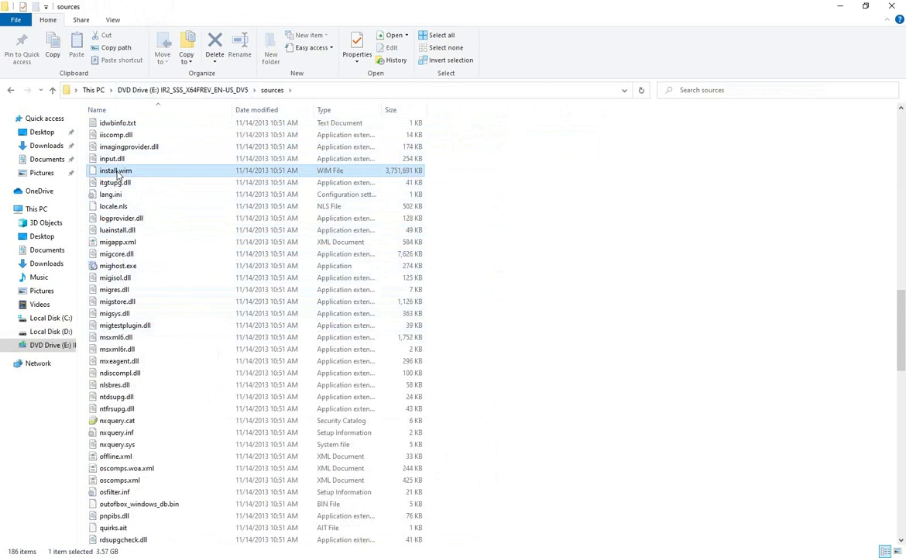
left_click(96, 90)
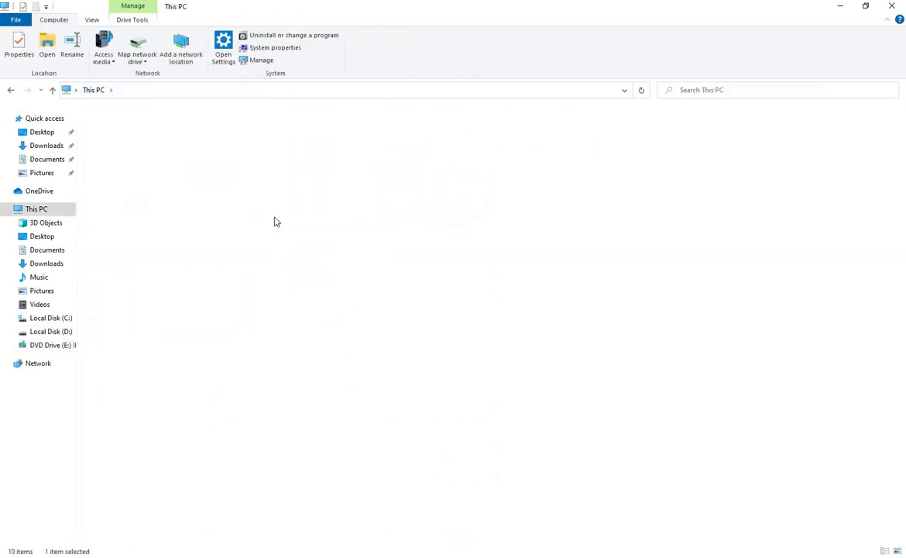
Create a folder named test on D: and paste install.wim into it
double_click(274, 222)
right_click(547, 253)
mouse_move(658, 388)
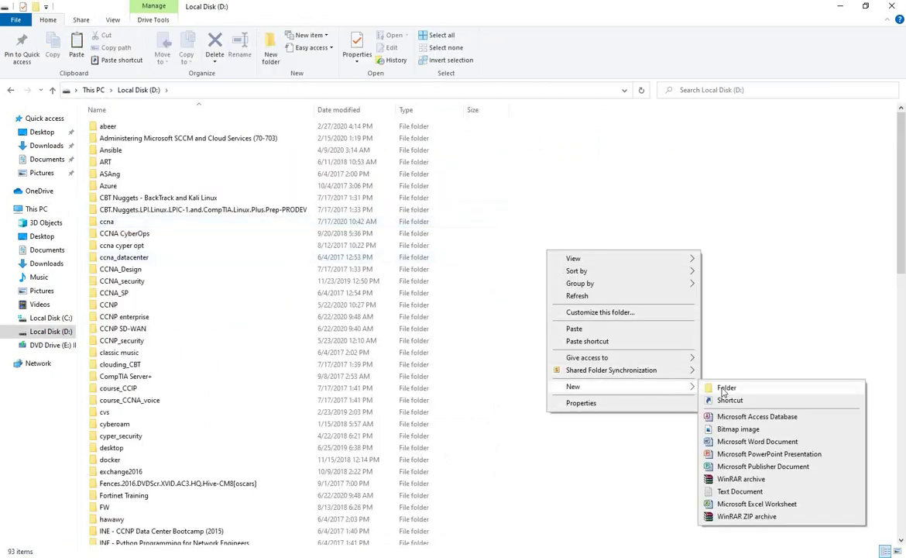
left_click(724, 389)
type("test")
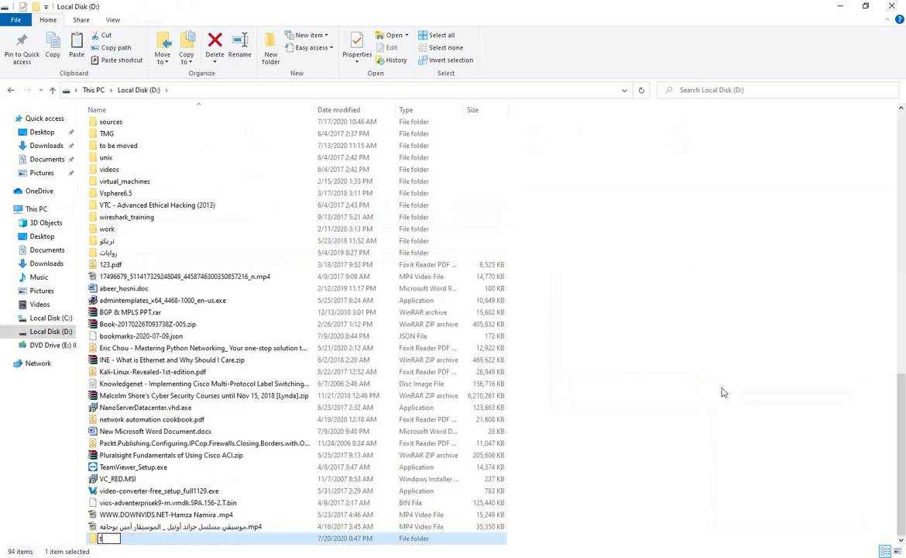
key("Return")
key("Return")
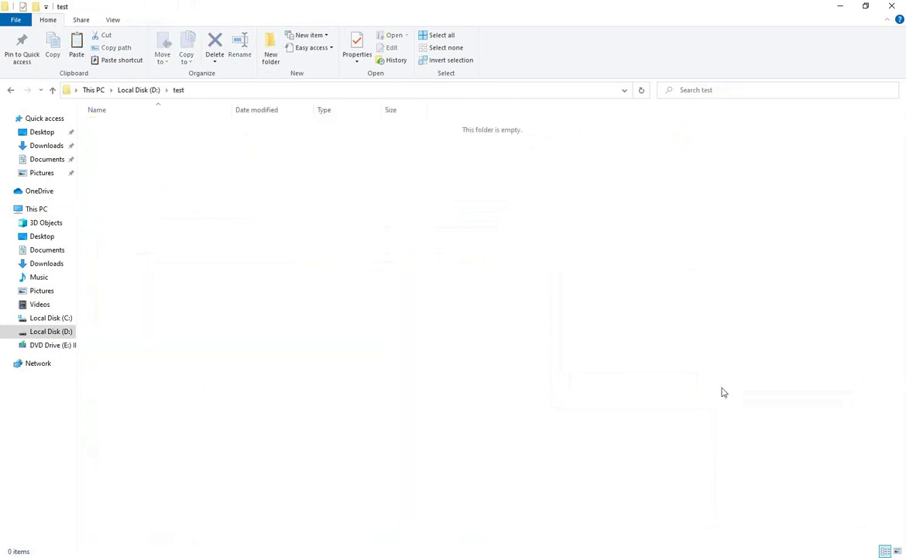
key("ctrl+v")
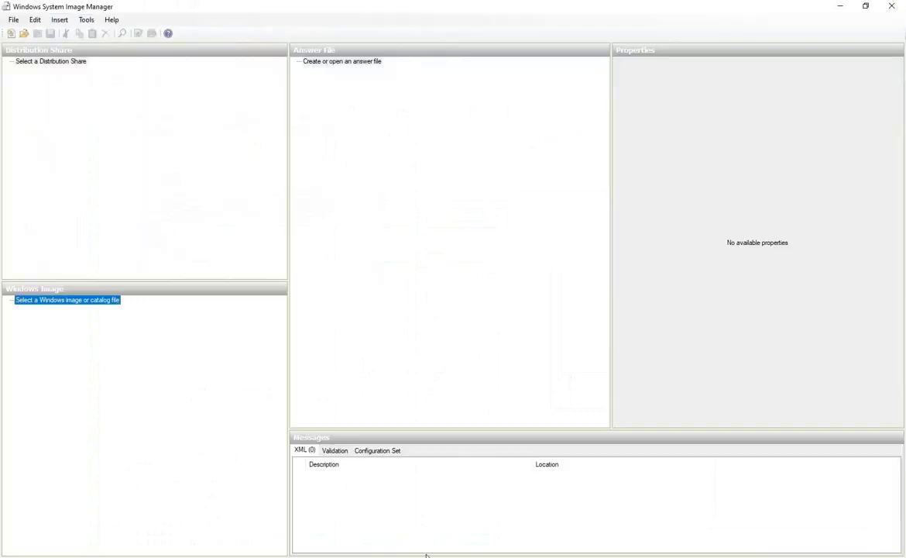
left_click(840, 7)
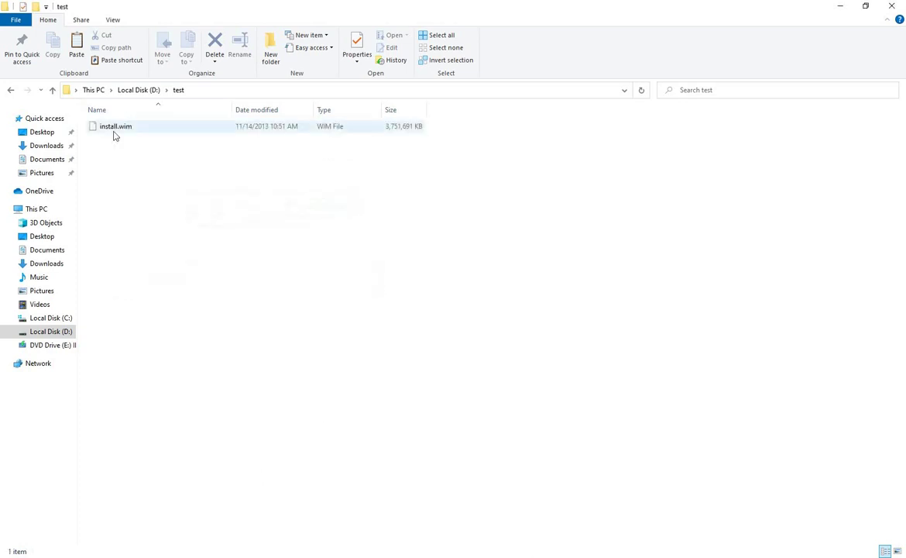
Load D:\test\install.wim as the Windows image in System Image Manager
left_click(115, 127)
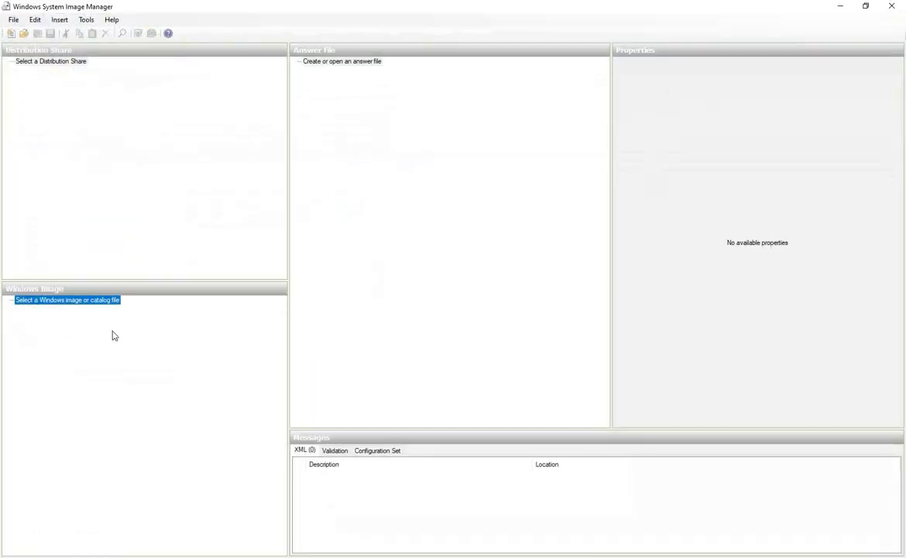
right_click(98, 301)
left_click(152, 305)
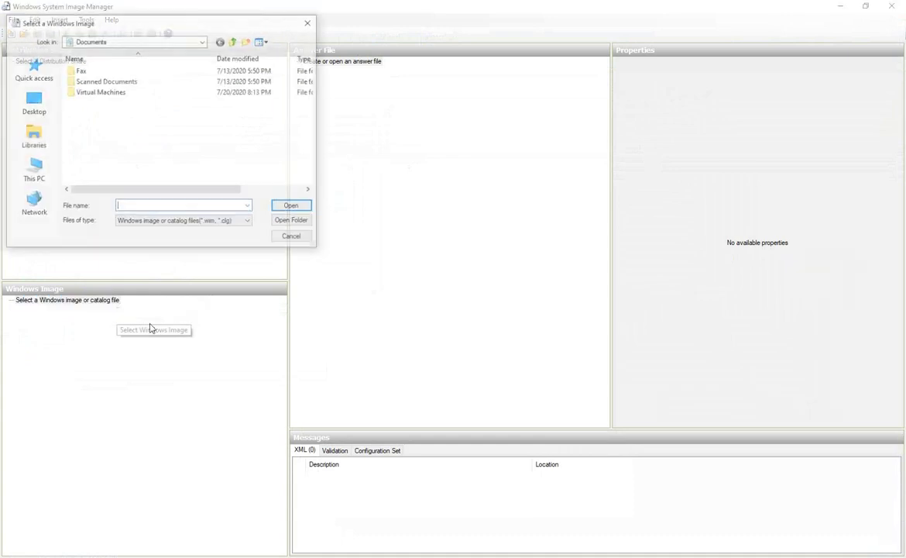
left_click(34, 113)
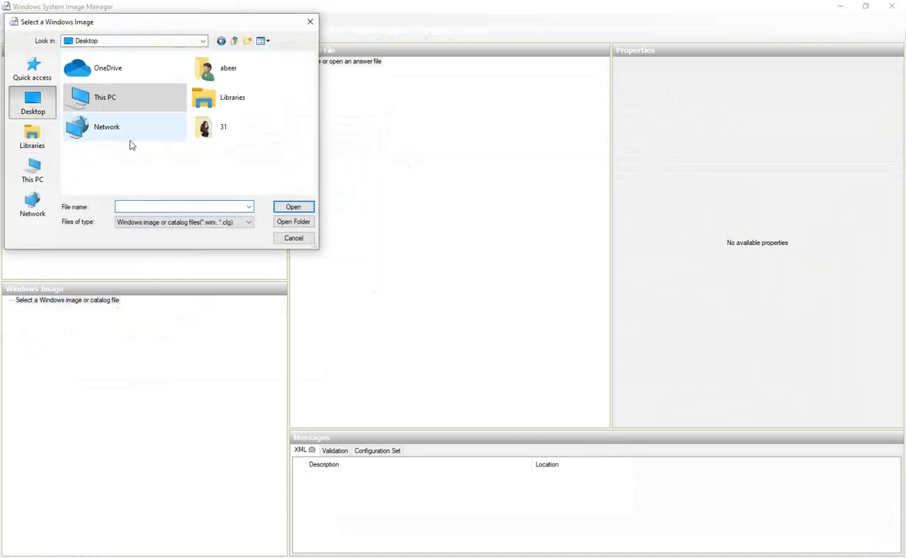
double_click(123, 113)
scroll(124, 122, "down", 5)
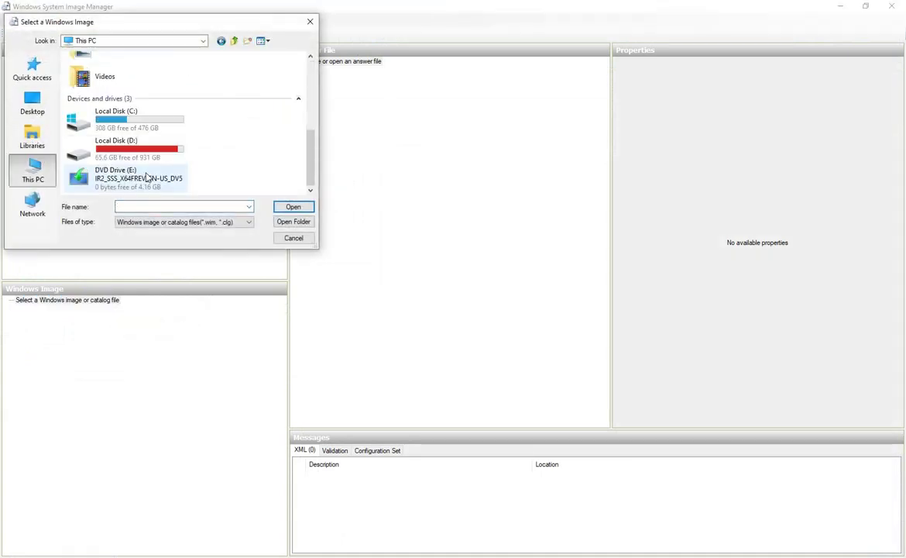
double_click(139, 156)
left_click(132, 135)
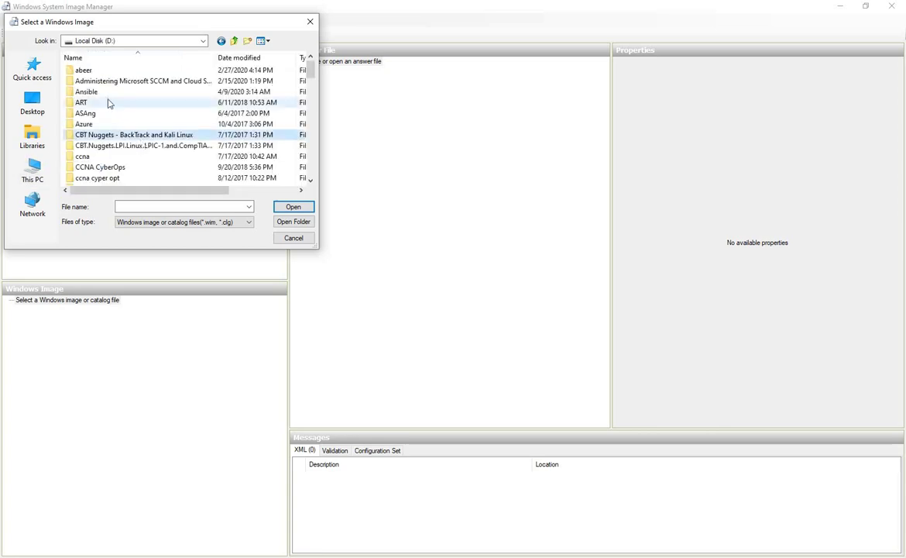
scroll(108, 103, "down", 10)
double_click(93, 177)
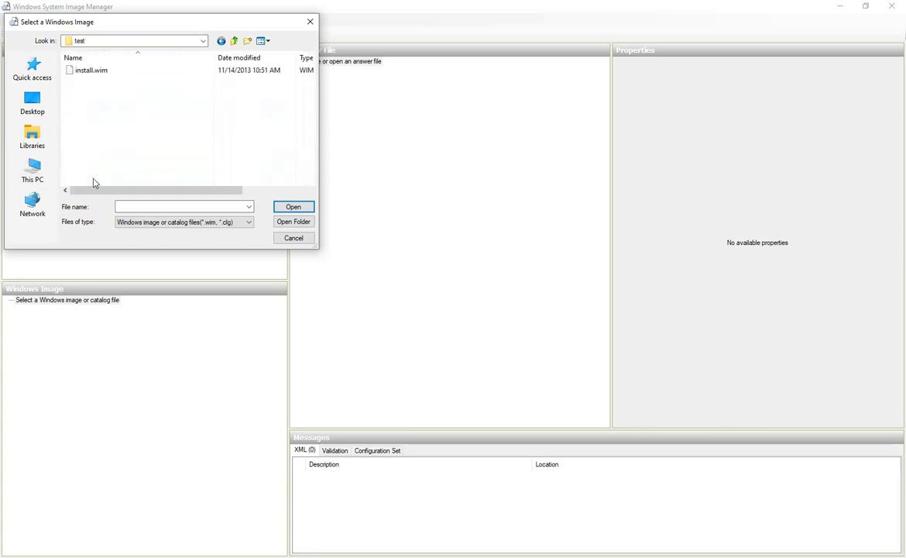
double_click(92, 71)
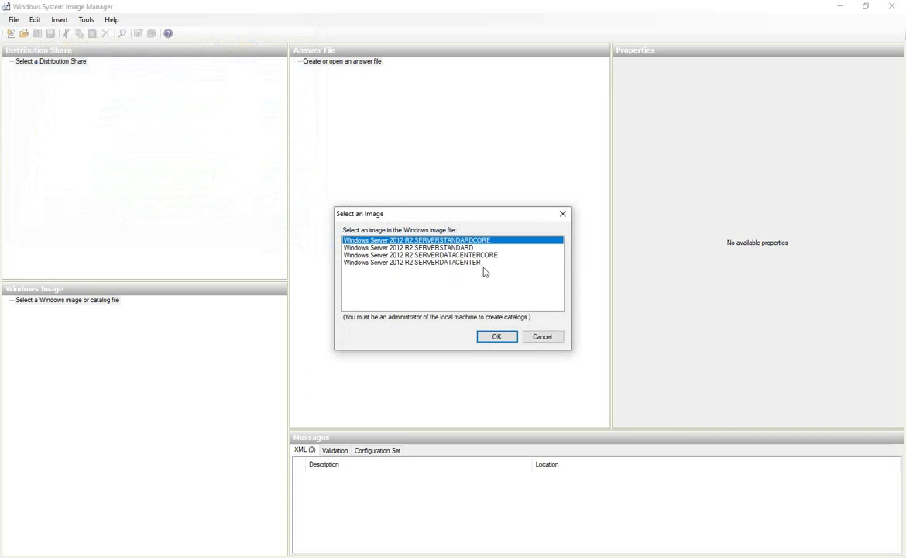
Choose the SERVERDATACENTER edition and generate its catalog file
left_click(465, 264)
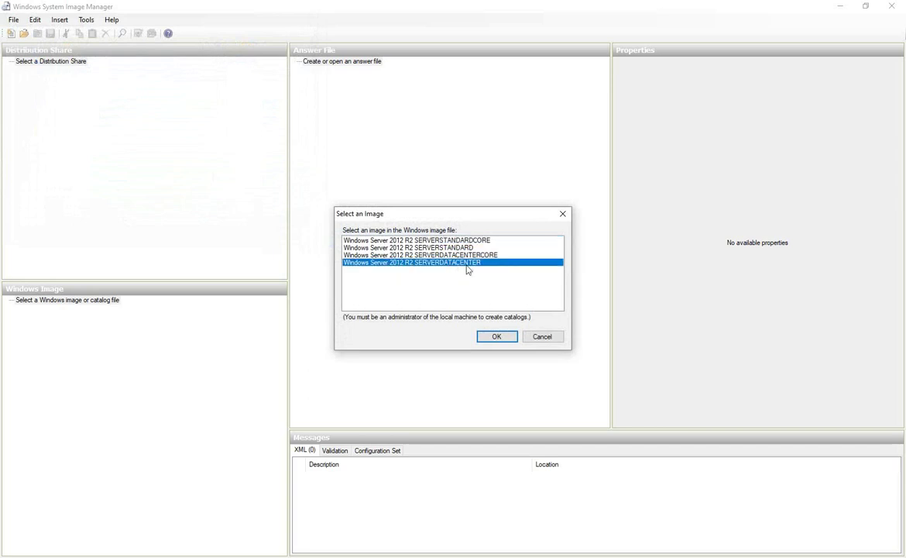
left_click(498, 336)
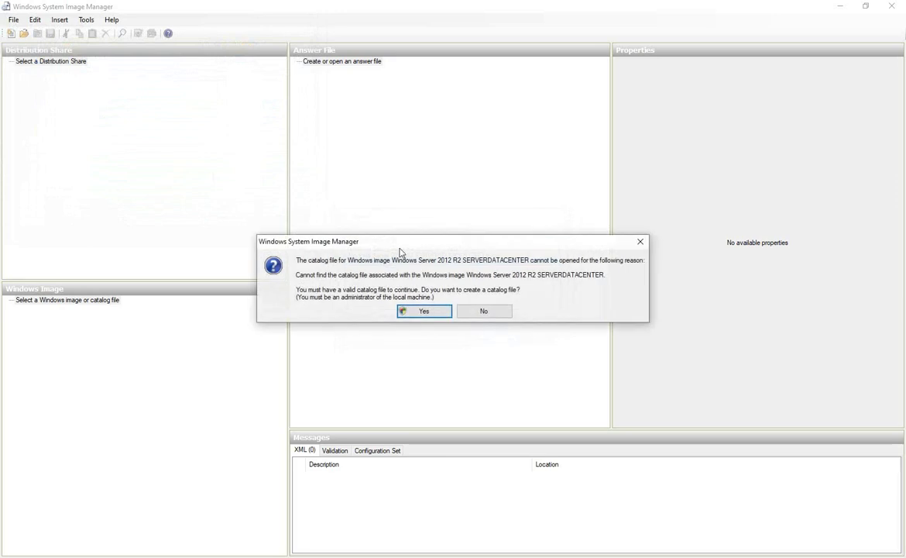
left_click(424, 311)
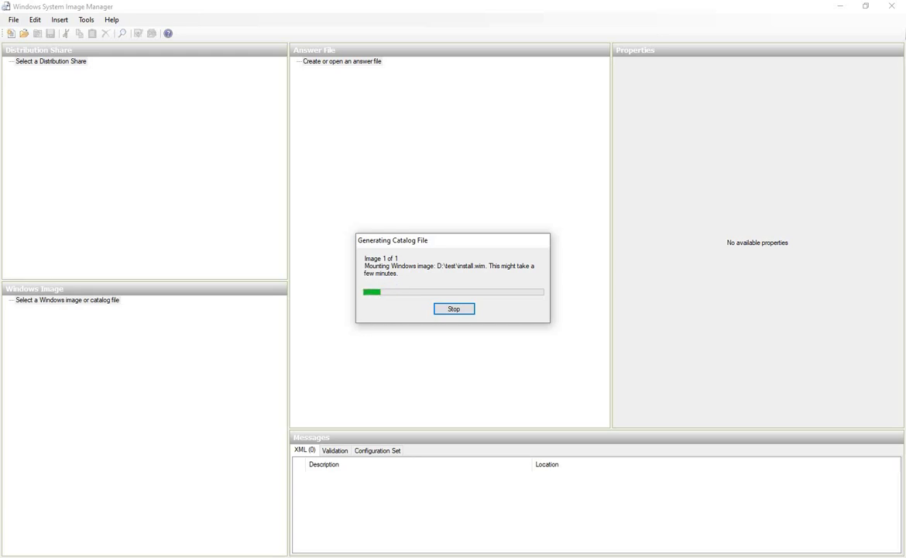
left_click(20, 307)
Check the Foundation ServerCore package, find Add to Answer File unavailable, and close WSIM
left_click(20, 300)
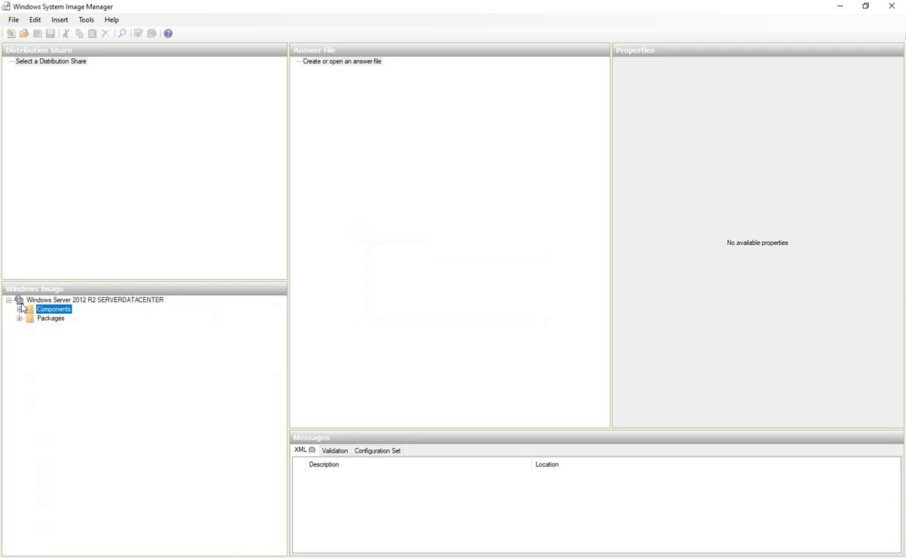
left_click(28, 318)
left_click(19, 318)
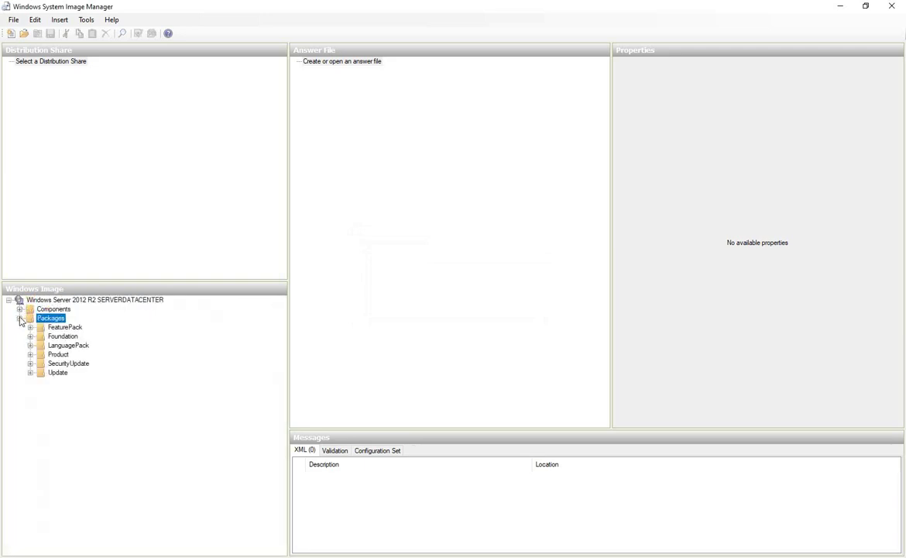
left_click(55, 336)
double_click(58, 336)
left_click(136, 345)
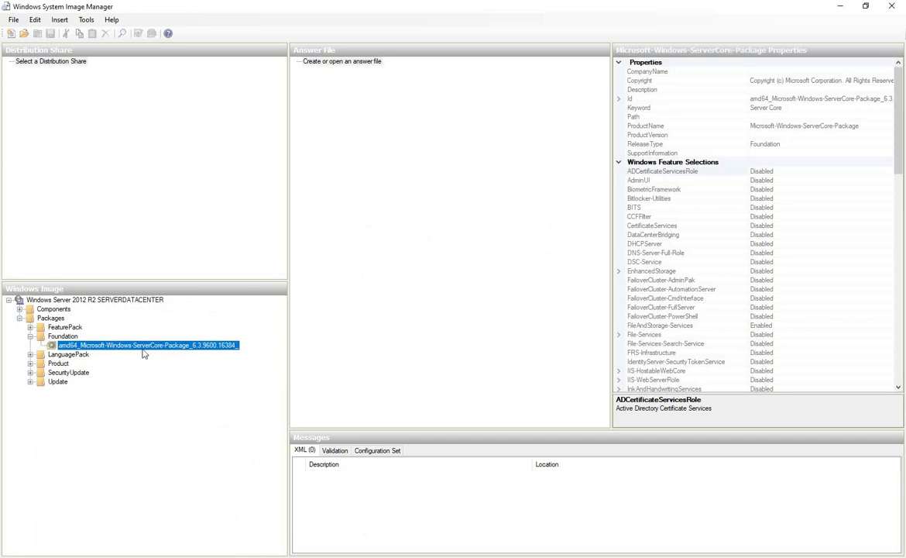
right_click(159, 348)
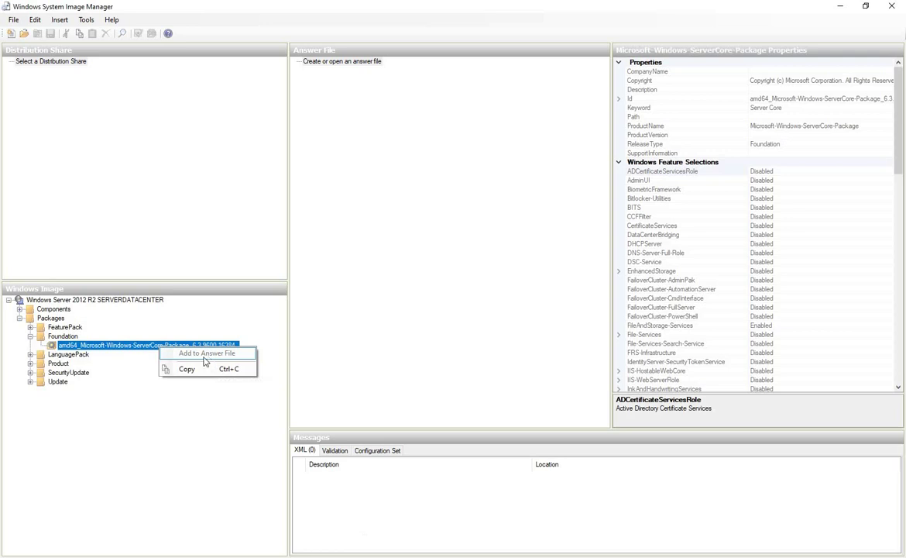
left_click(485, 282)
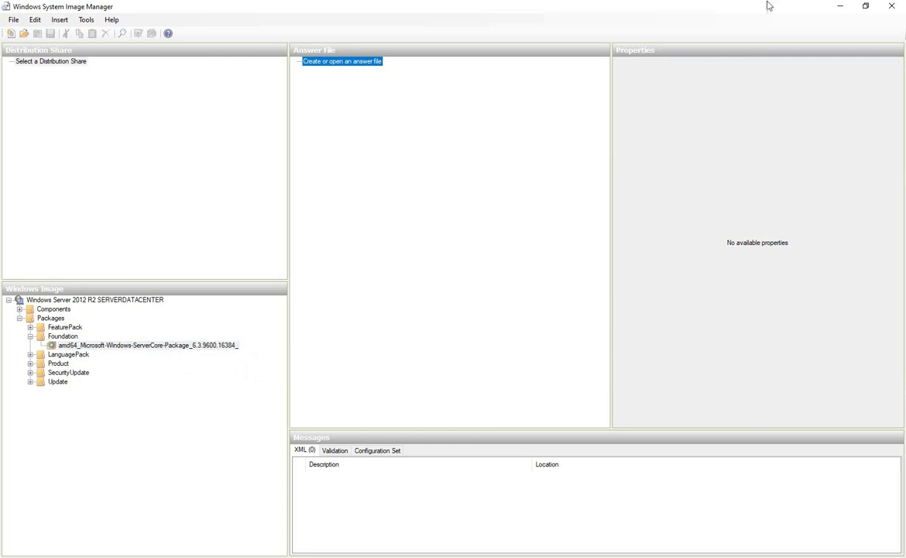
left_click(893, 6)
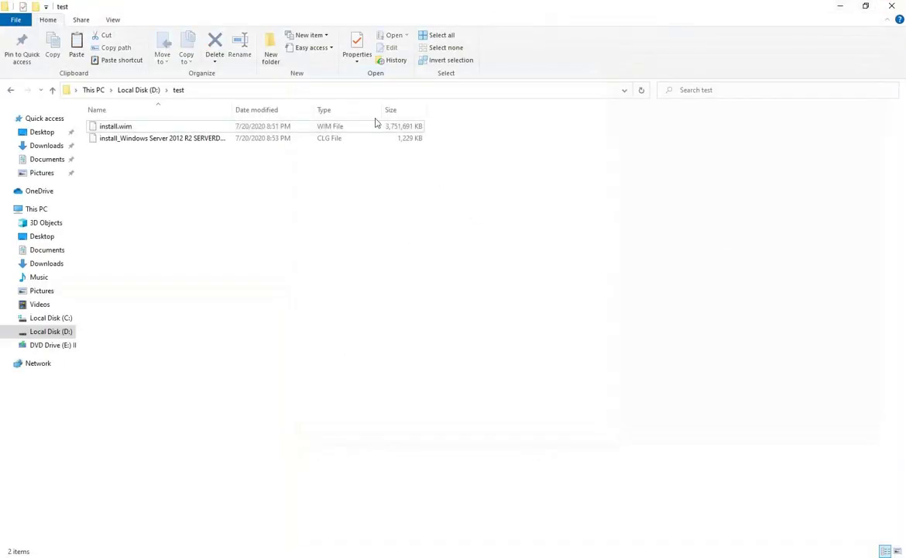
Relaunch Windows System Image Manager as administrator from Start, maximize it, and expand Packages
left_click(841, 6)
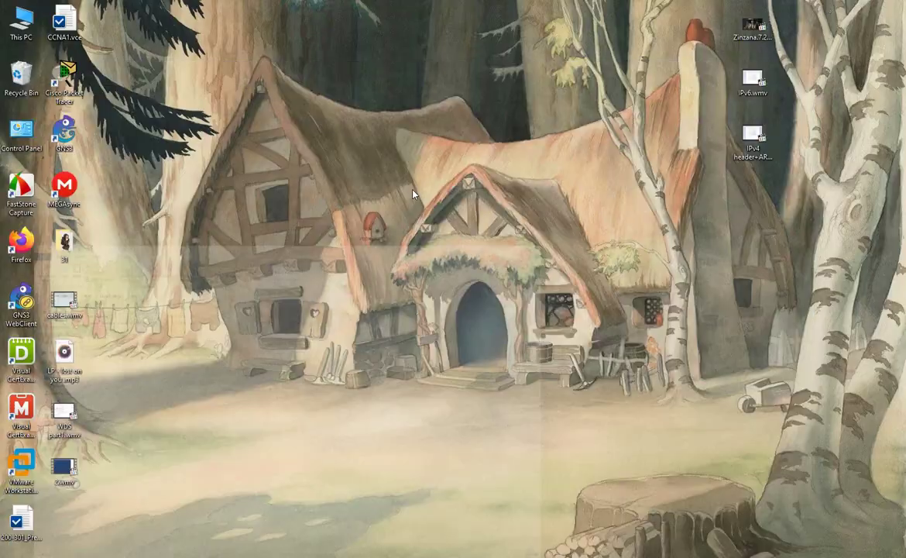
key("super")
left_click(54, 296)
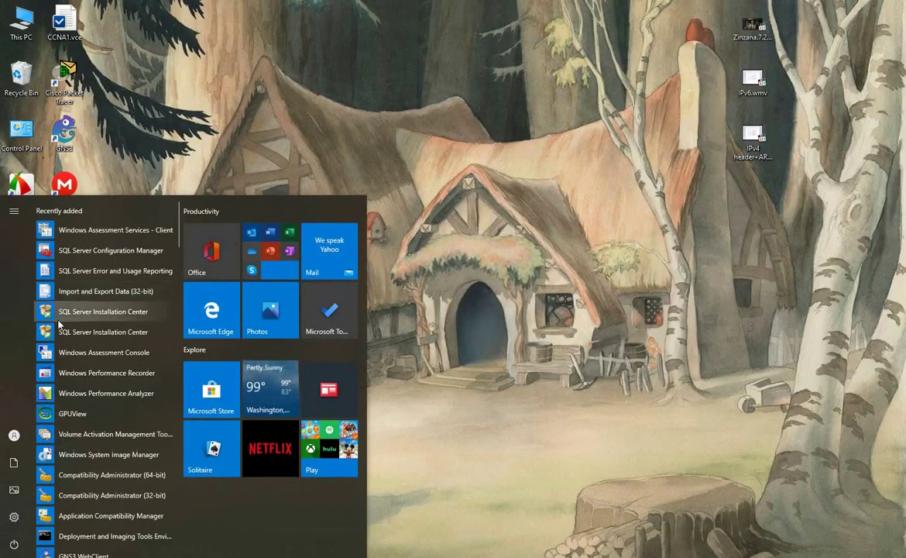
right_click(80, 455)
mouse_move(147, 484)
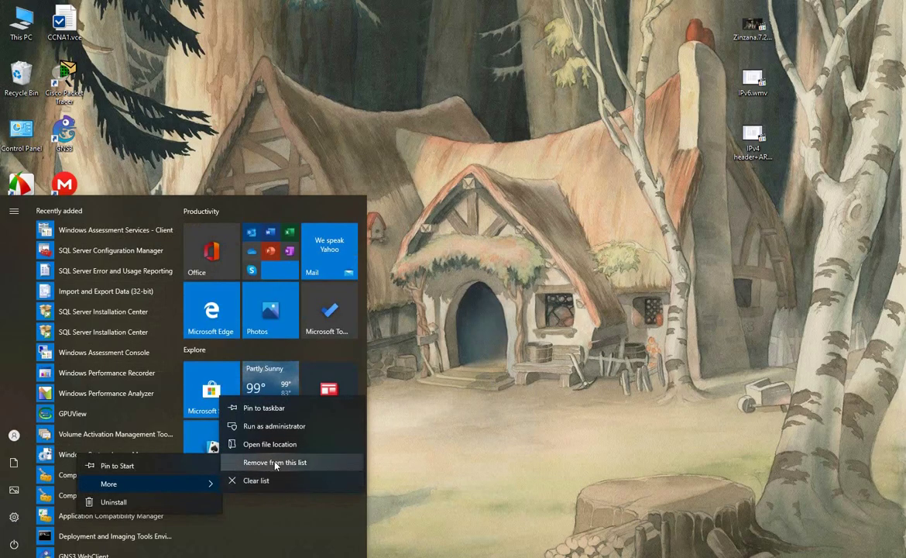
left_click(277, 426)
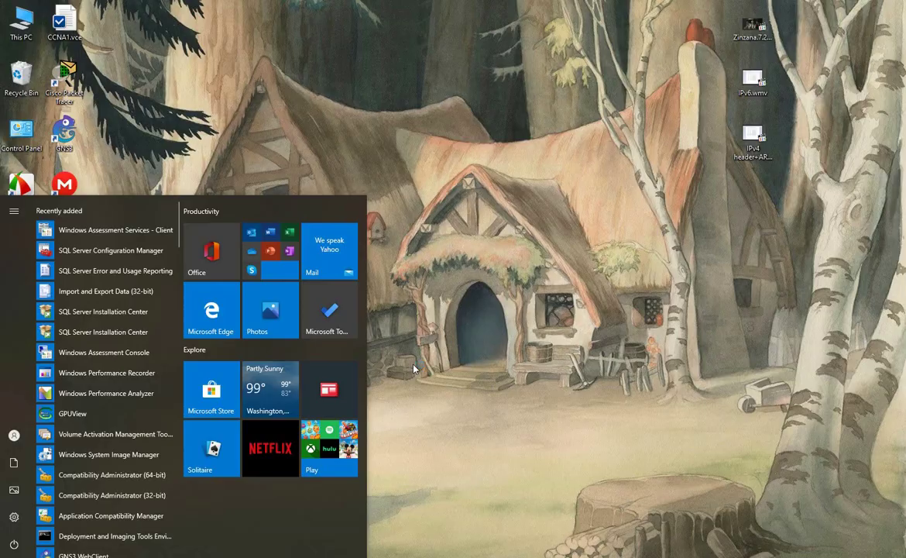
left_click(556, 69)
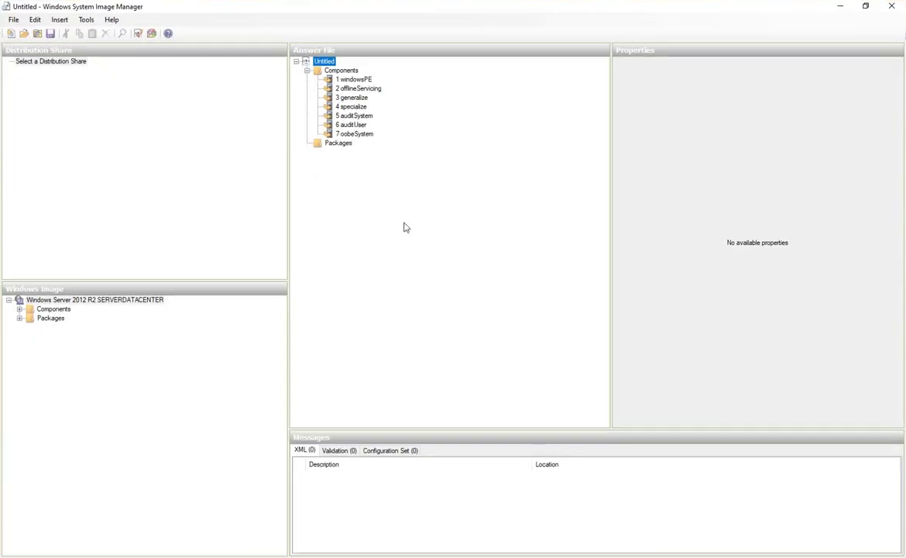
double_click(51, 319)
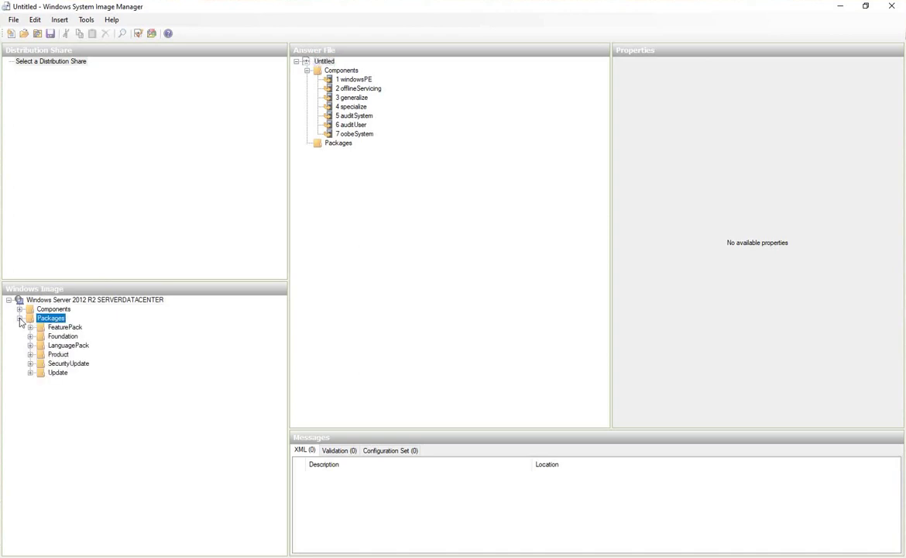
Add the ServerCore package from the Foundation group to the answer file
double_click(51, 336)
left_click(75, 345)
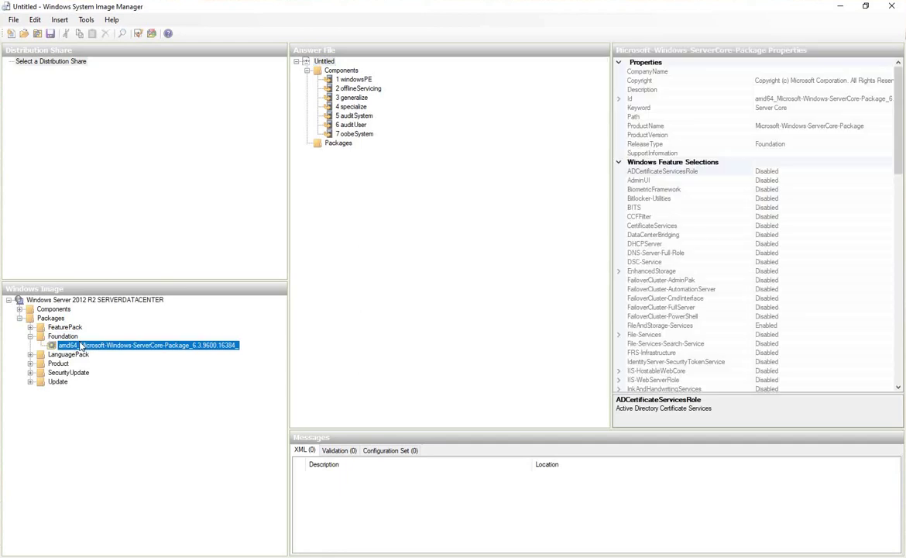
right_click(137, 345)
left_click(183, 348)
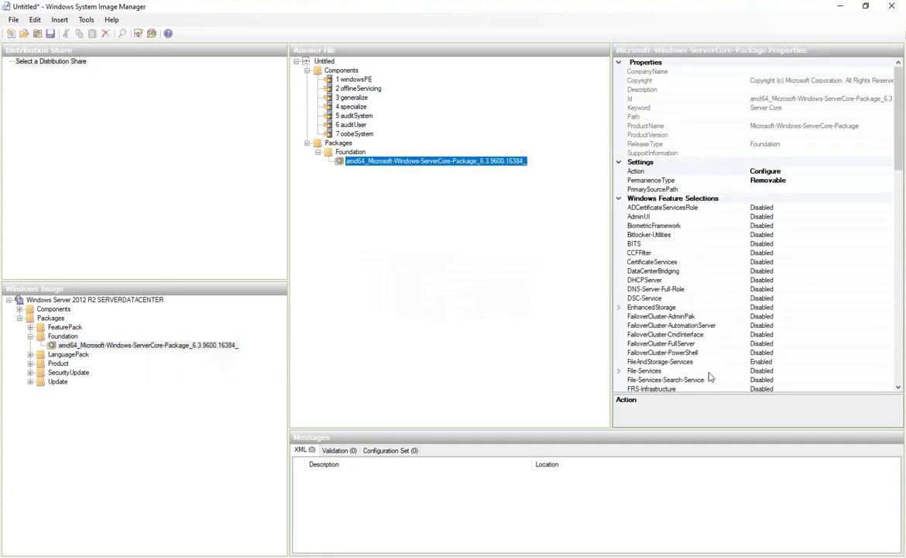
Set both DNS-Server-Full-Role and DHCPServer to Enabled in the ServerCore package
left_click(654, 291)
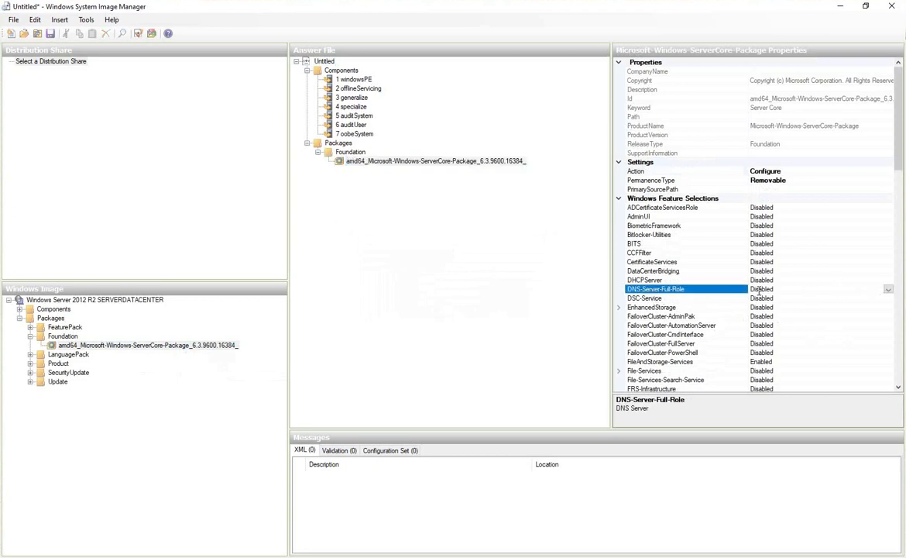
left_click(888, 290)
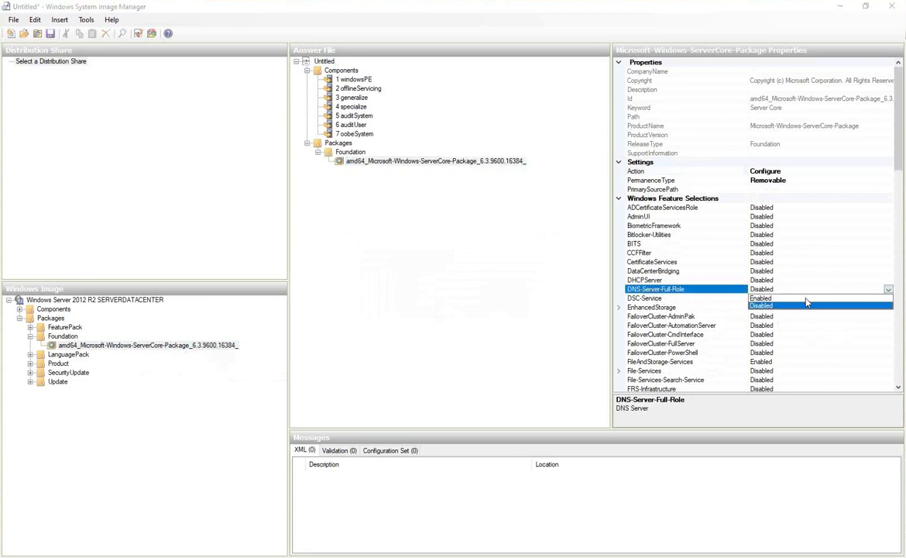
left_click(806, 298)
left_click(665, 280)
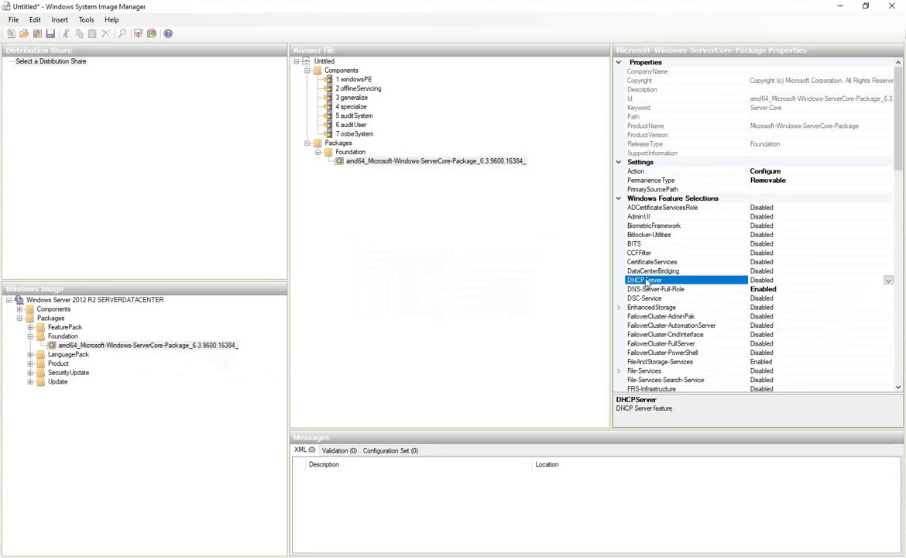
left_click(888, 280)
left_click(827, 289)
Save the answer file to the Desktop as Untitled.xml and close the image manager
left_click_drag(897, 126, 904, 263)
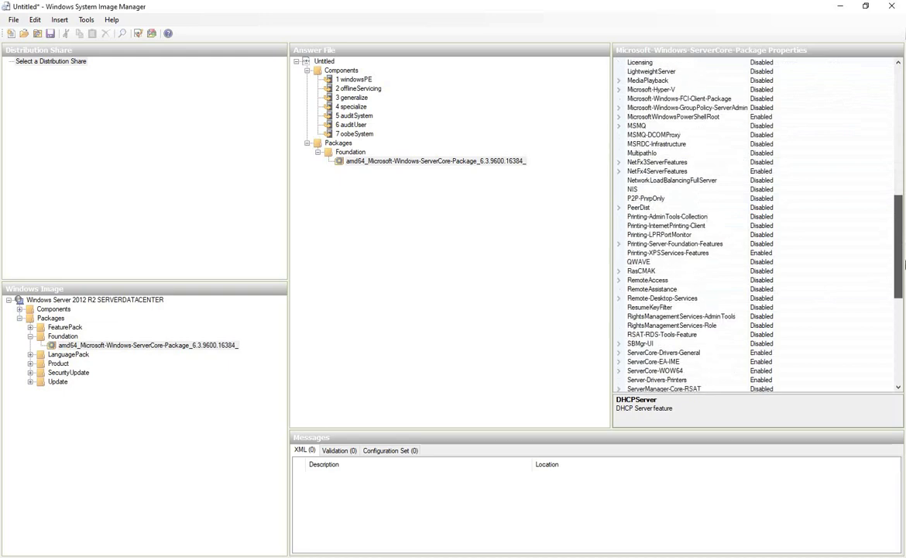
scroll(706, 213, "up", 14)
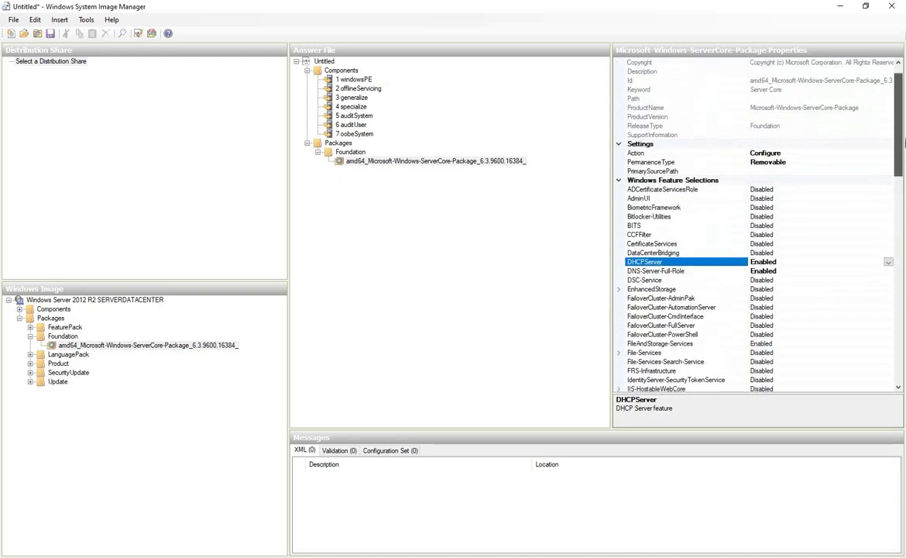
left_click(395, 161)
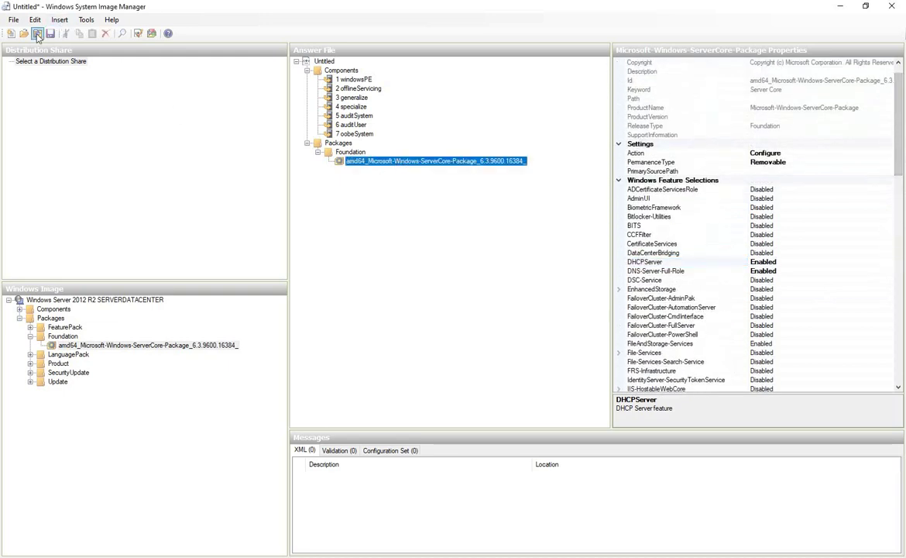
left_click(14, 20)
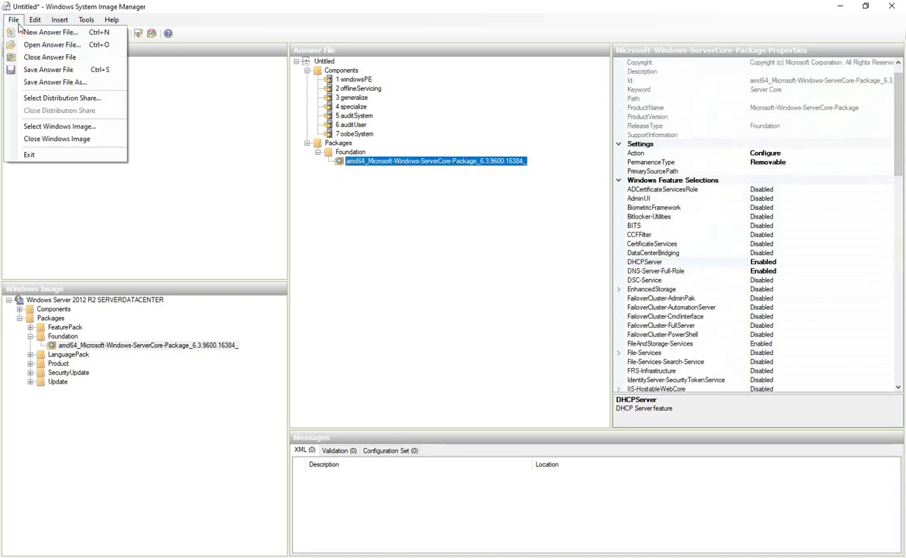
left_click(73, 82)
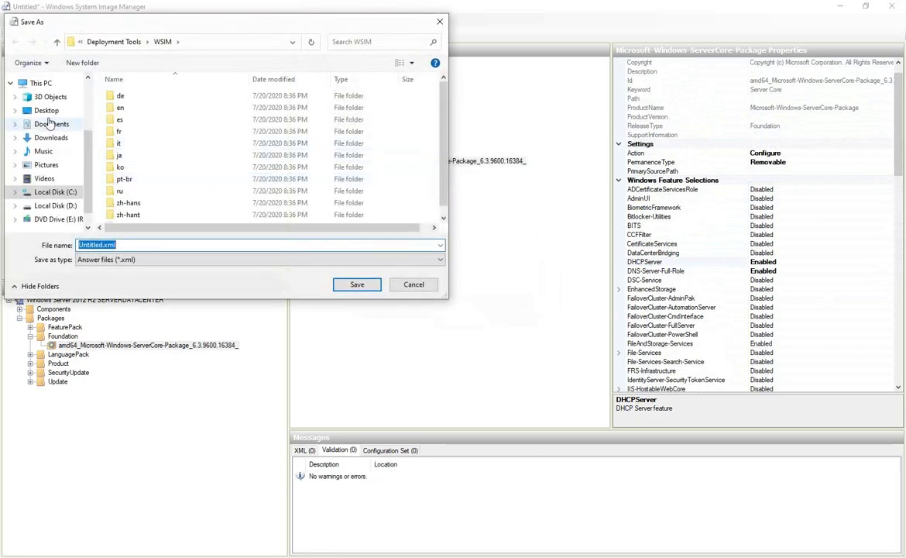
left_click(47, 110)
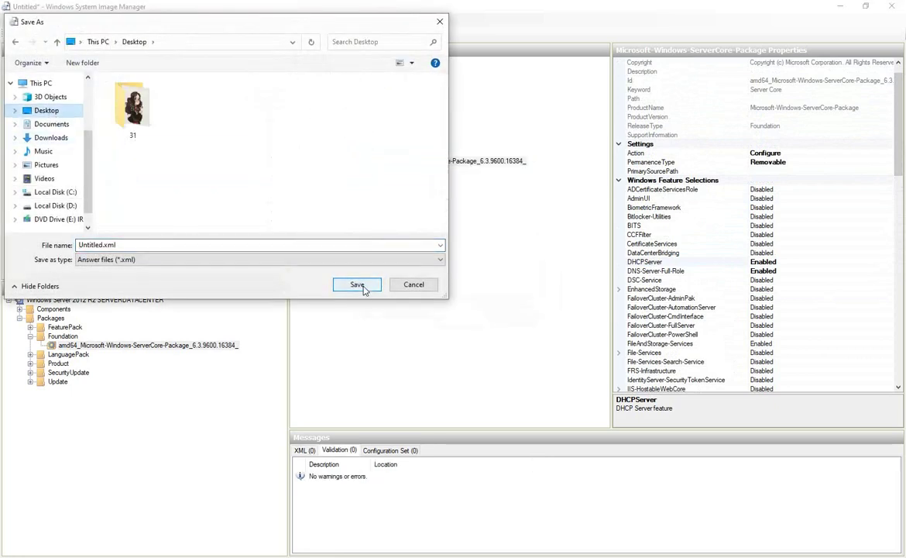
left_click(356, 284)
left_click(894, 9)
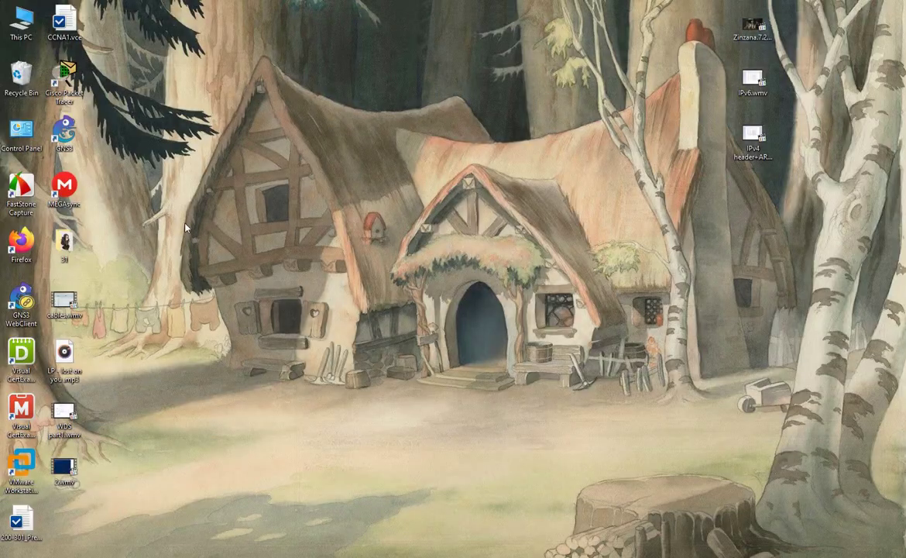
Refresh the desktop and review Untitled.xml's XML in WordPad, then close it
right_click(135, 189)
left_click(159, 229)
double_click(65, 520)
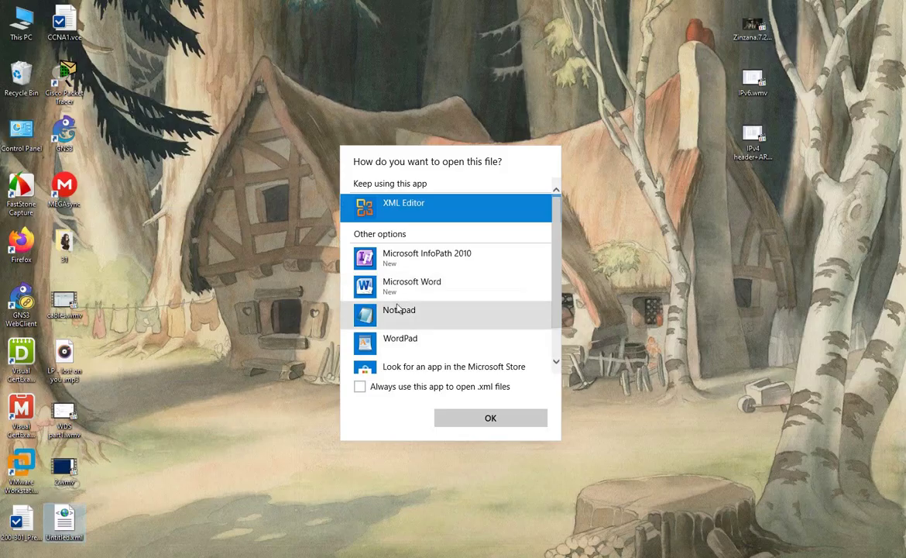
left_click(407, 341)
left_click(491, 417)
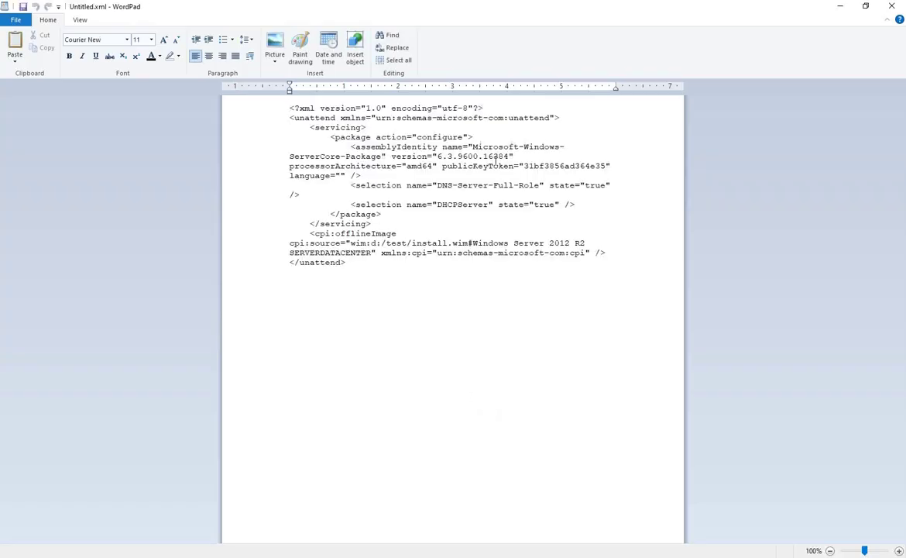
left_click(892, 6)
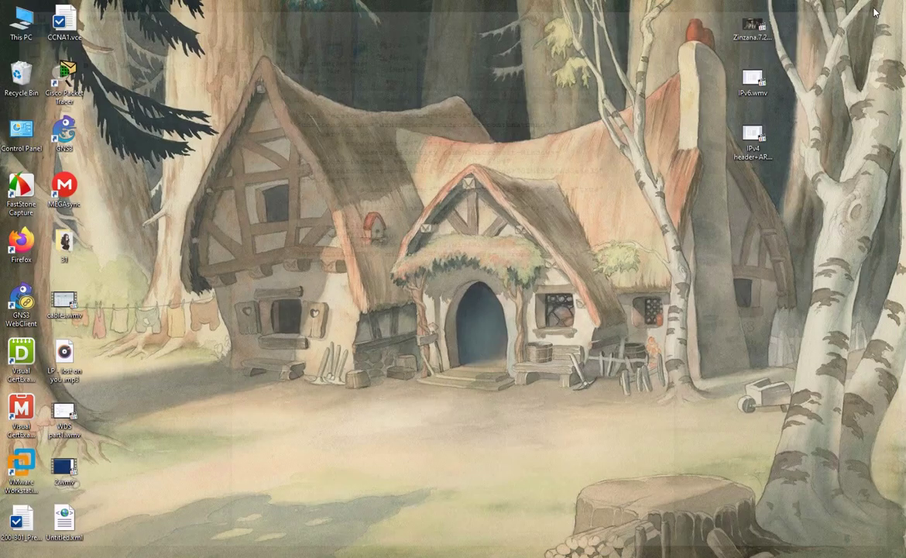
Copy Untitled.xml to the clipboard and wake the dns virtual machine in VMware
right_click(66, 513)
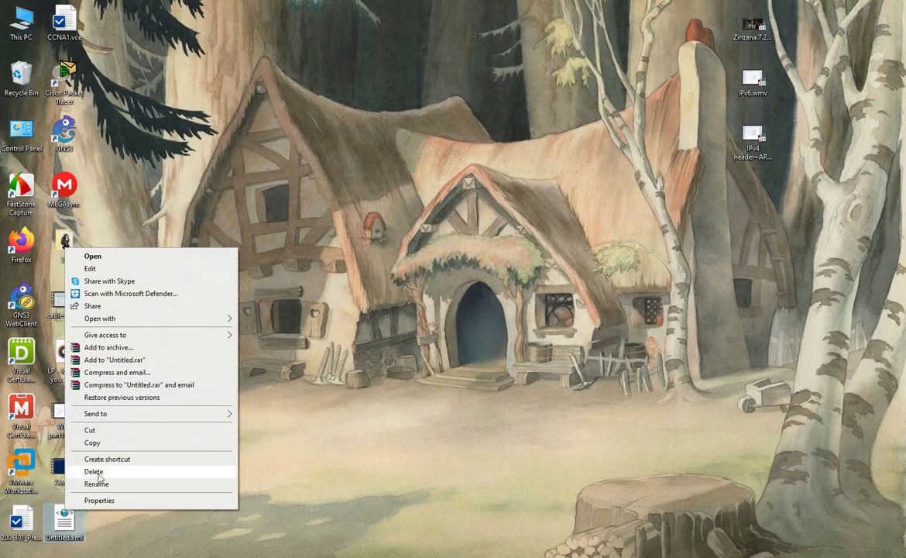
left_click(111, 444)
key("alt+Tab")
left_click(271, 513)
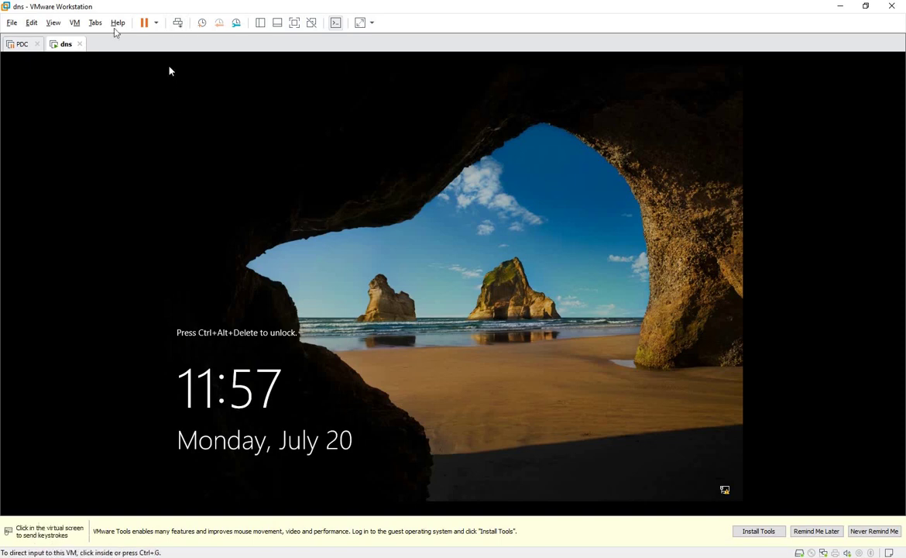
Shut down the dns guest via its tab's Power menu and switch to the PDC machine
left_click(19, 44)
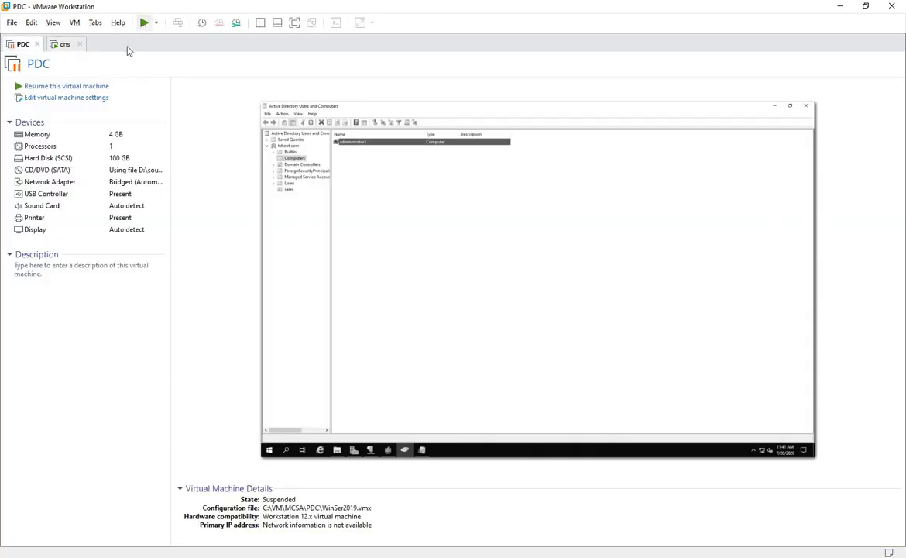
left_click(62, 44)
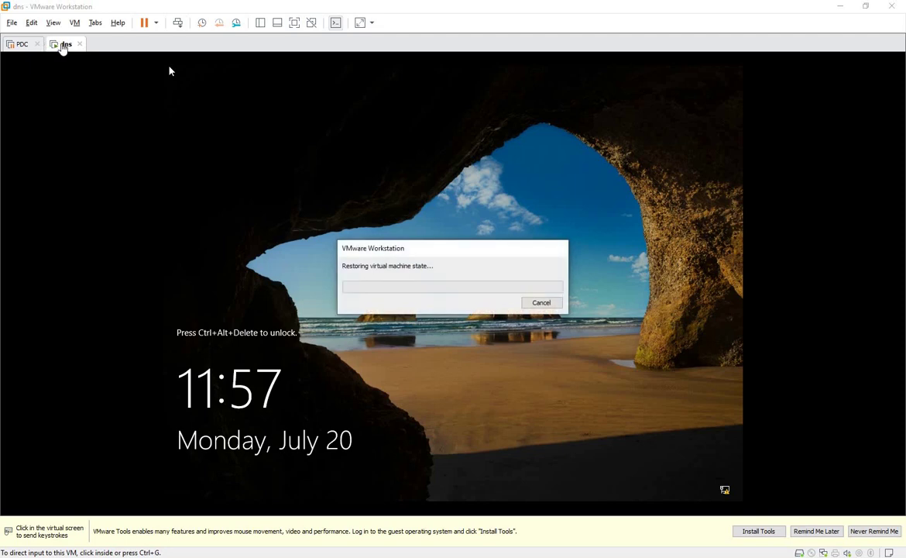
right_click(67, 46)
mouse_move(141, 71)
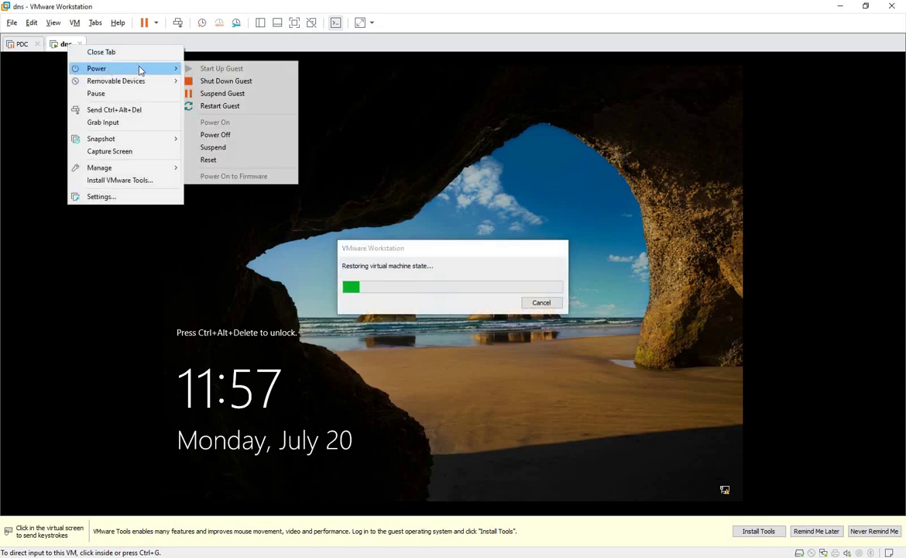
left_click(201, 81)
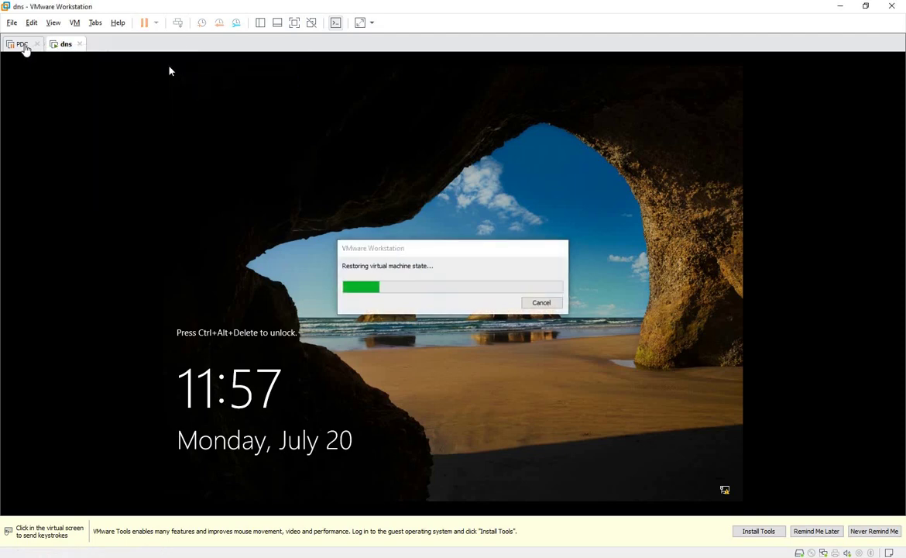
left_click(23, 45)
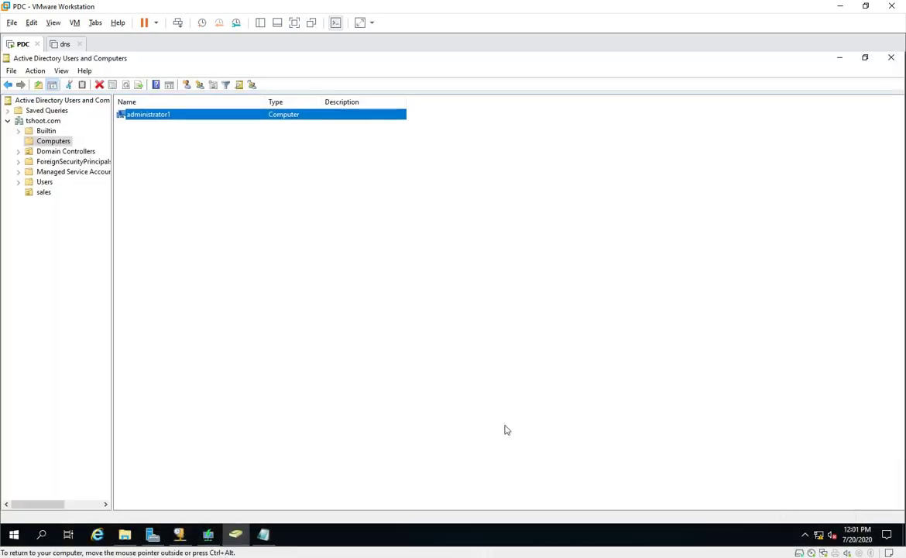
Show the PDC machine full screen and open WDS at the winser2019 install image group
key("ctrl+alt+Return")
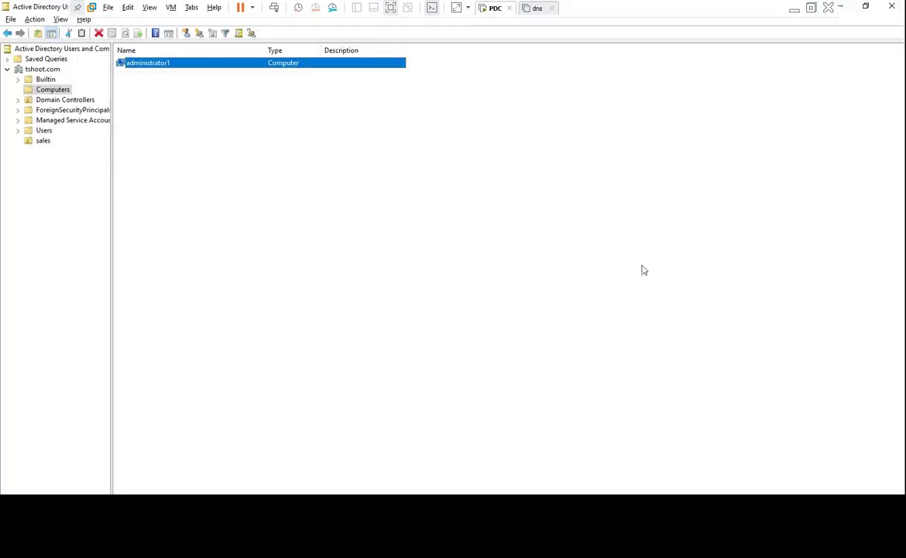
left_click(77, 7)
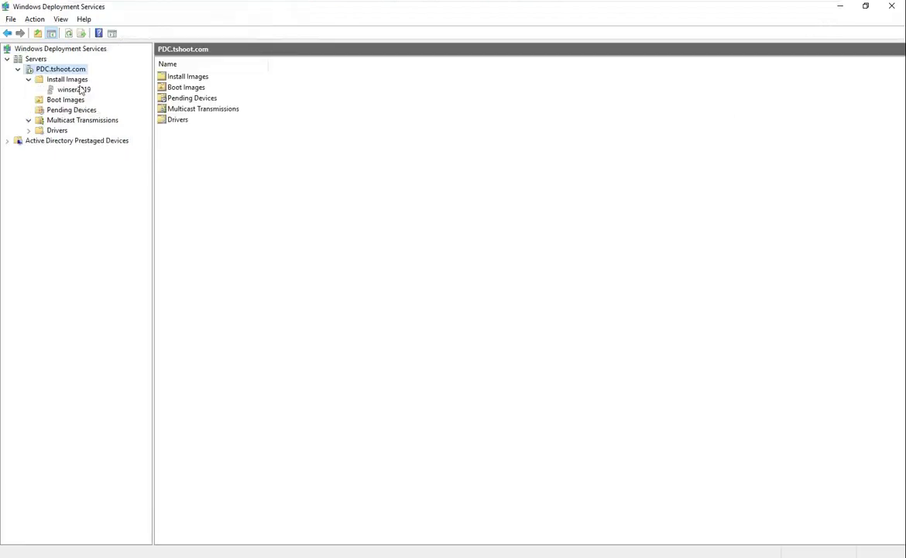
left_click(80, 90)
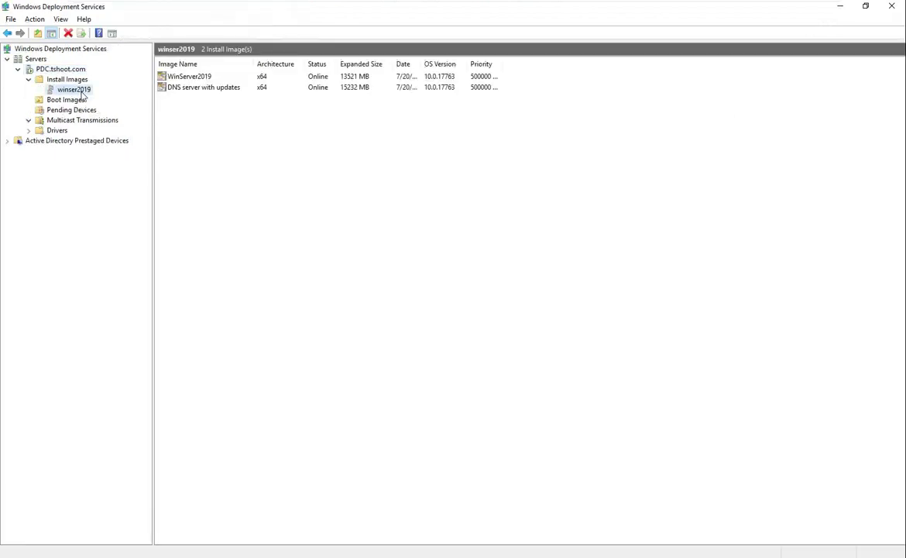
left_click(192, 78)
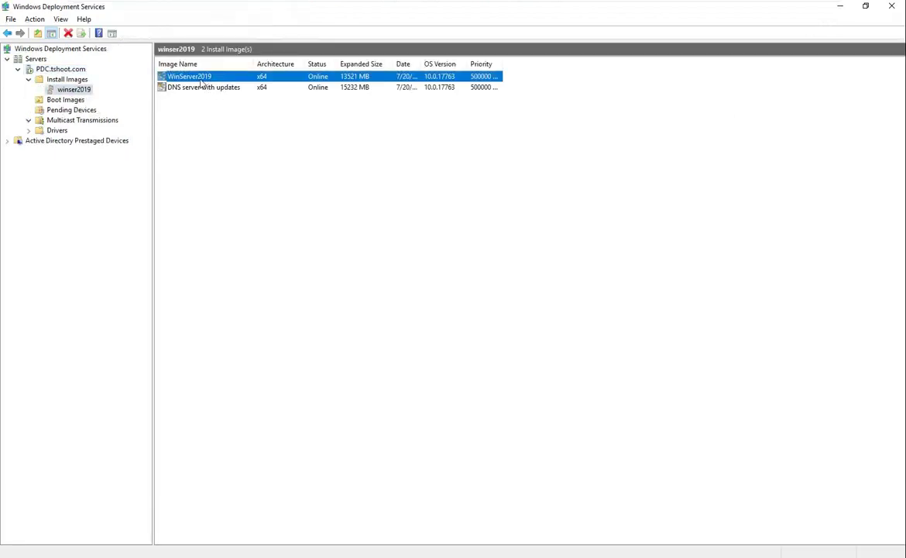
right_click(201, 82)
left_click(601, 413)
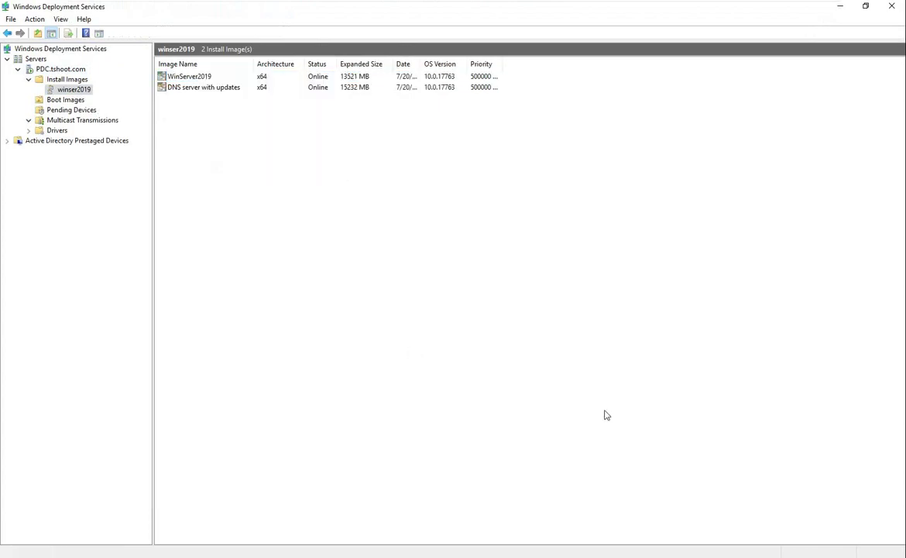
Paste Untitled.xml onto the server desktop and return to Windows Deployment Services
left_click(841, 7)
right_click(563, 142)
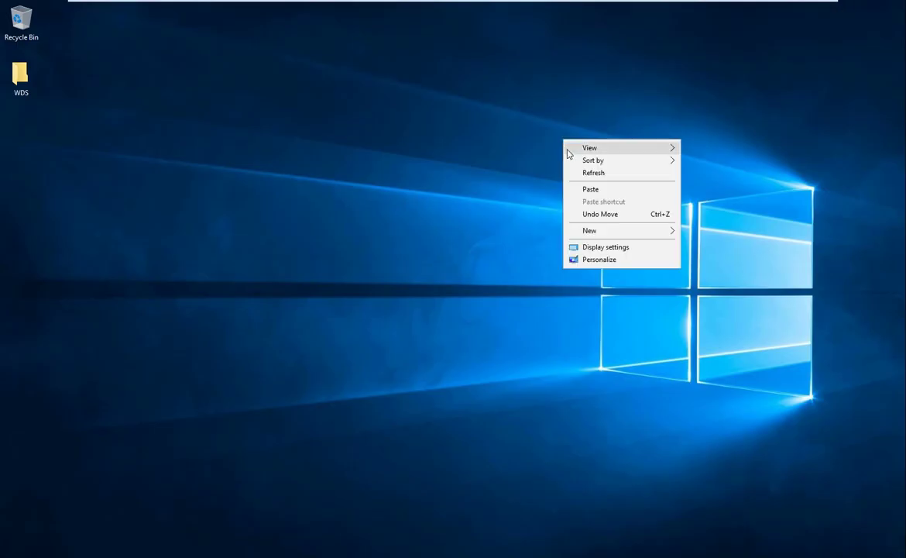
left_click(590, 189)
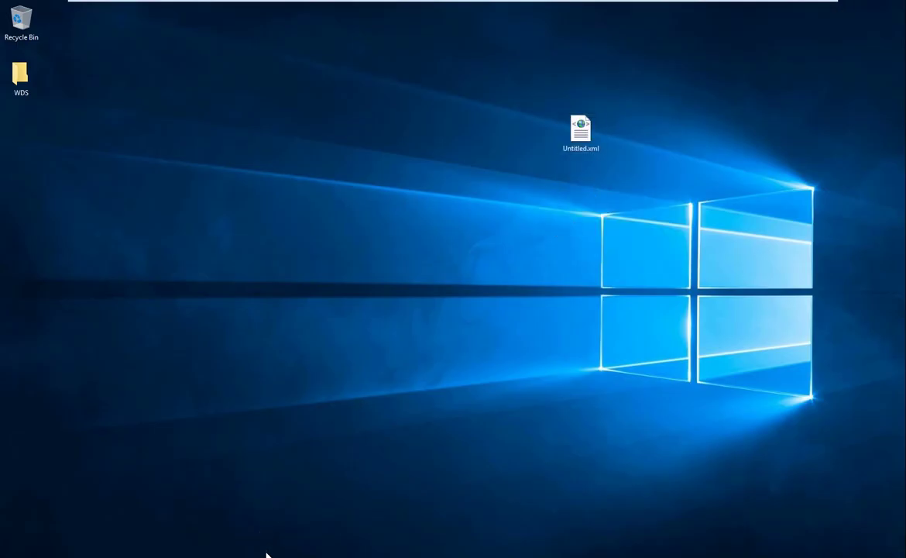
key("alt+Tab")
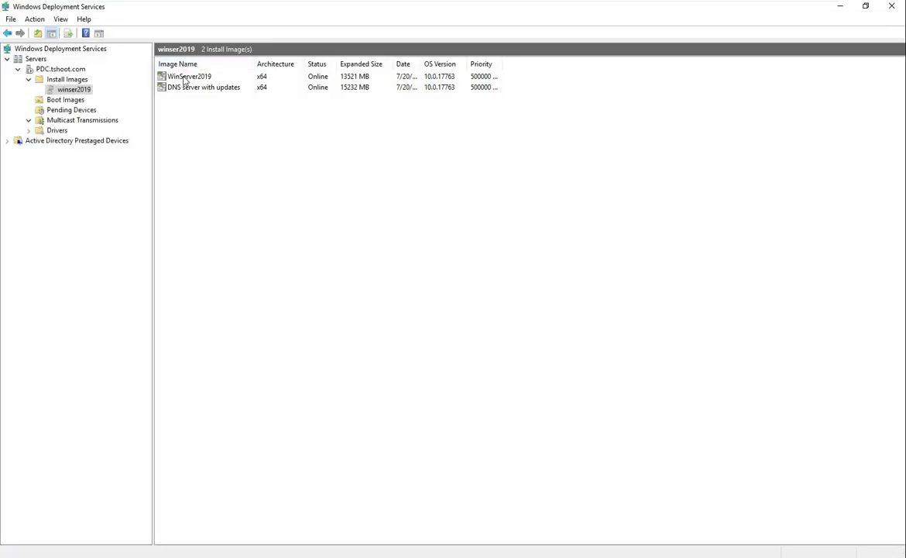
In WinServer2019's properties, allow unattended install using Desktop\Untitled.xml as the unattend file
right_click(186, 79)
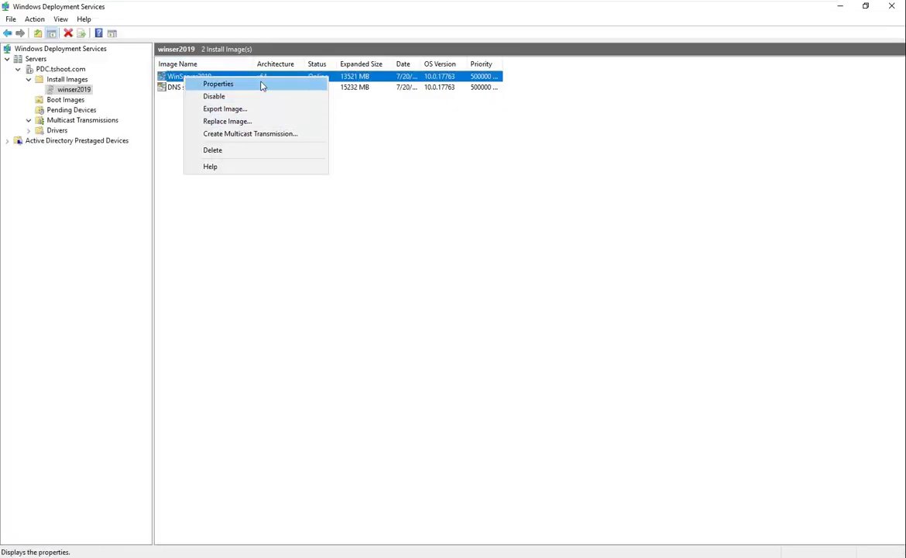
left_click(261, 84)
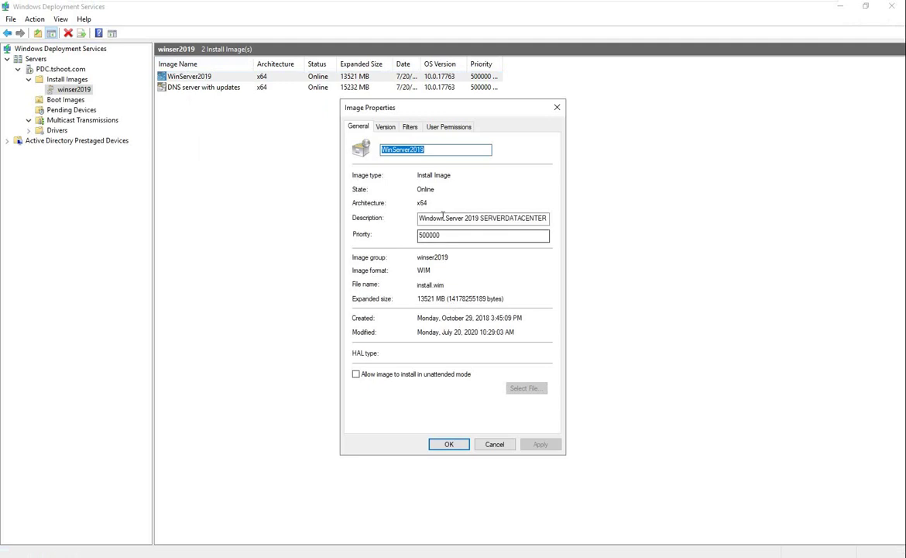
left_click(394, 375)
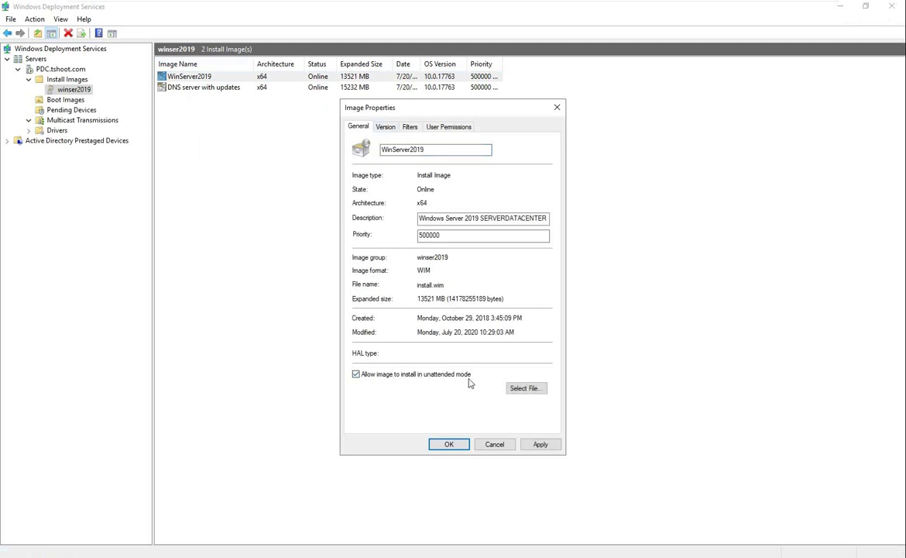
left_click(541, 389)
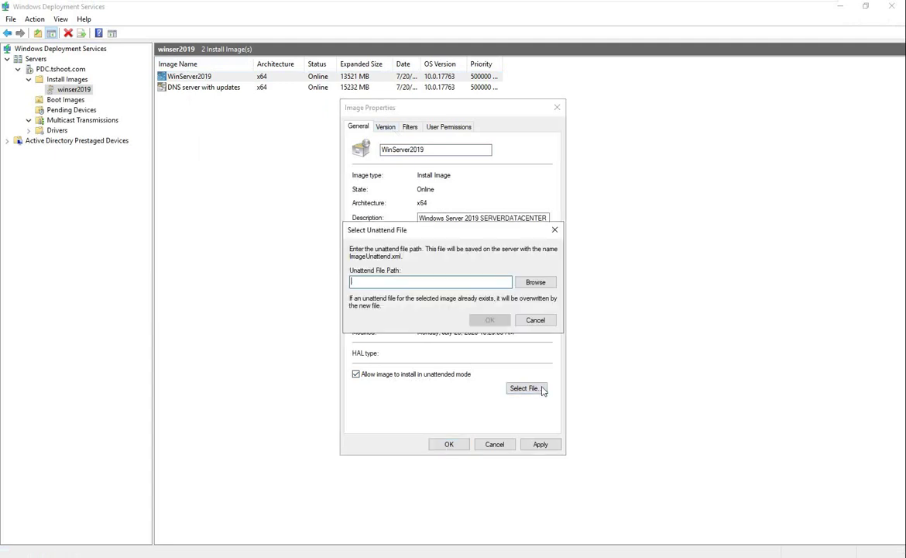
left_click(533, 282)
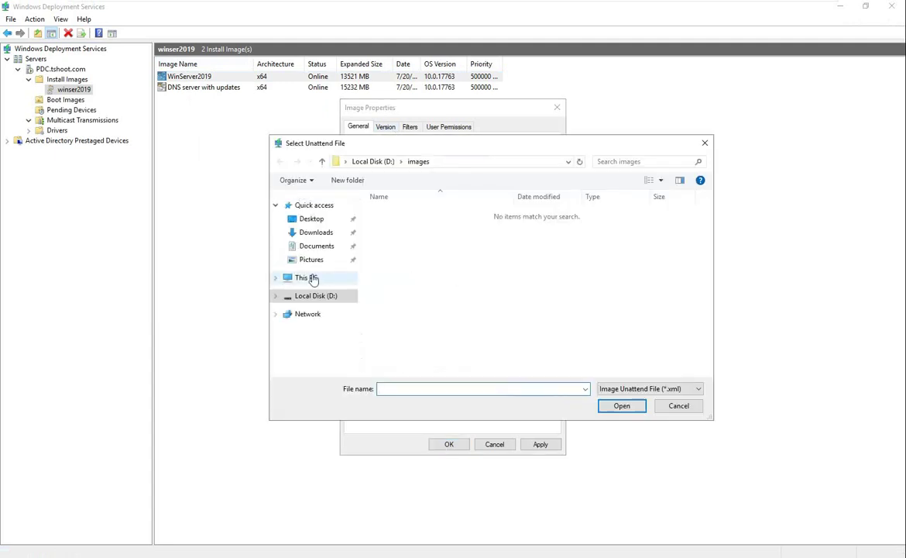
left_click(316, 220)
left_click(410, 226)
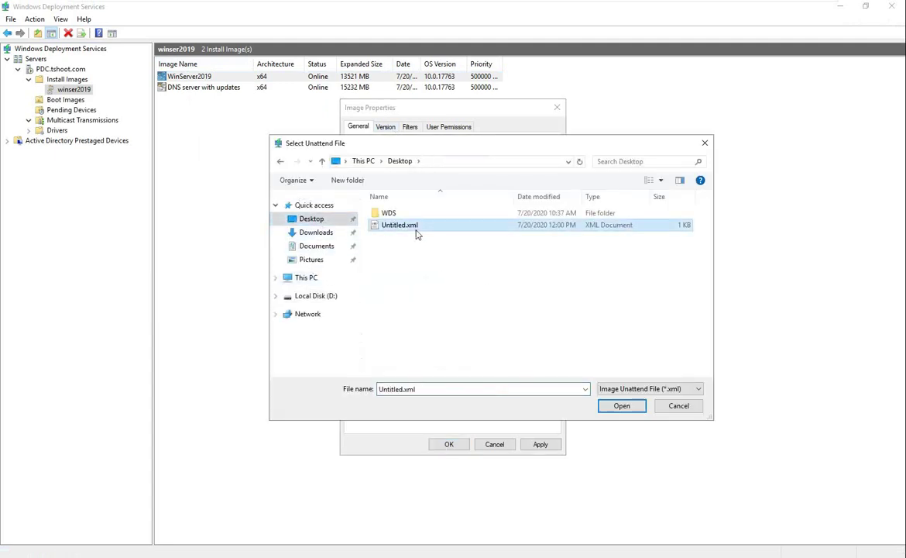
left_click(616, 409)
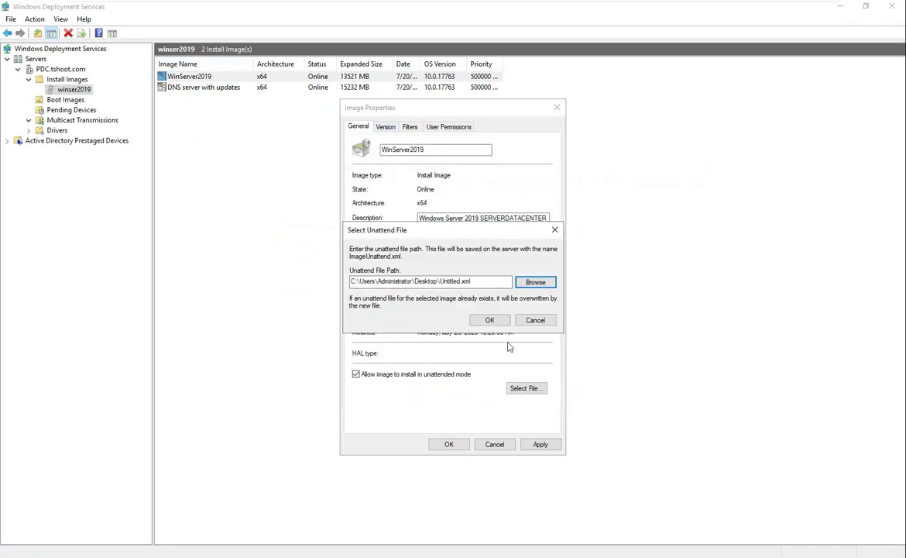